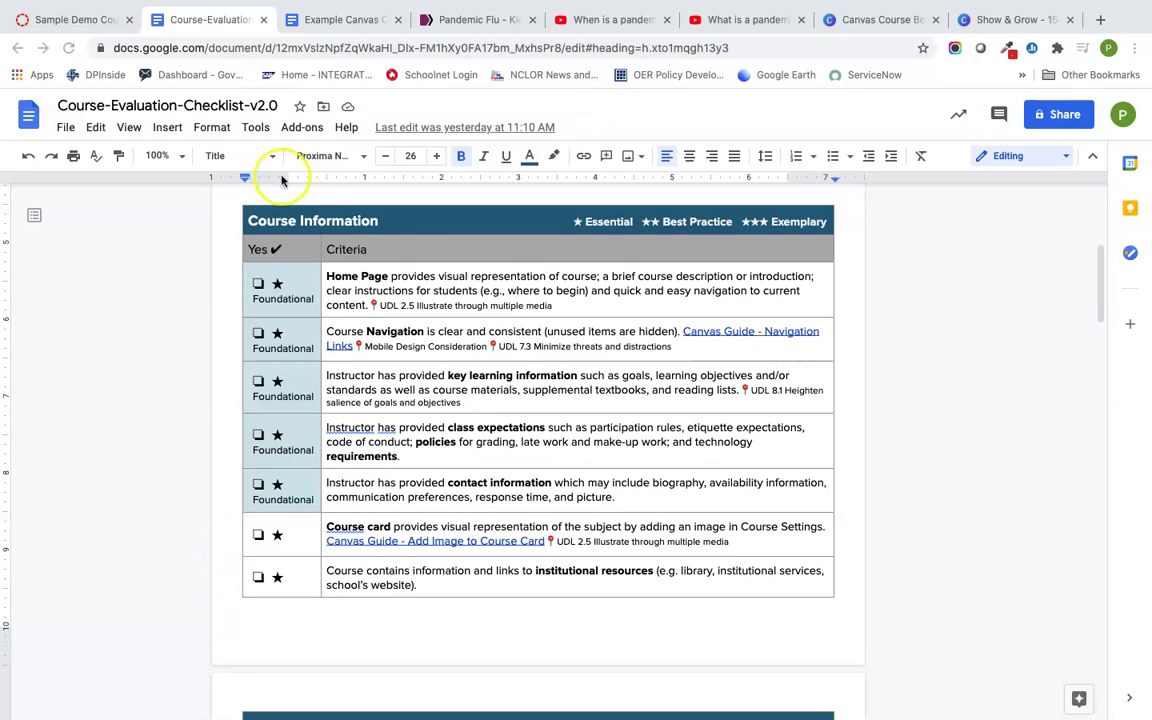
# Review the Example Canvas Course Design Template and the Course Information criteria in the course evaluation checklist.
pyautogui.click(327, 20)
pyautogui.click(172, 342)
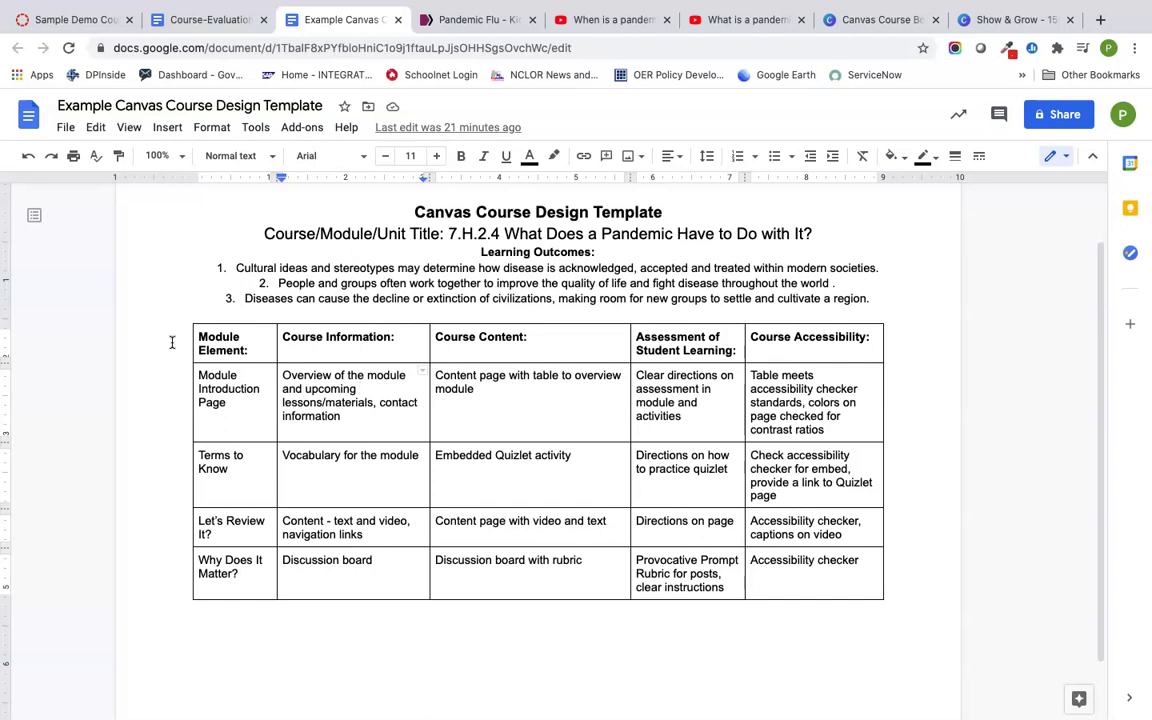
pyautogui.click(220, 22)
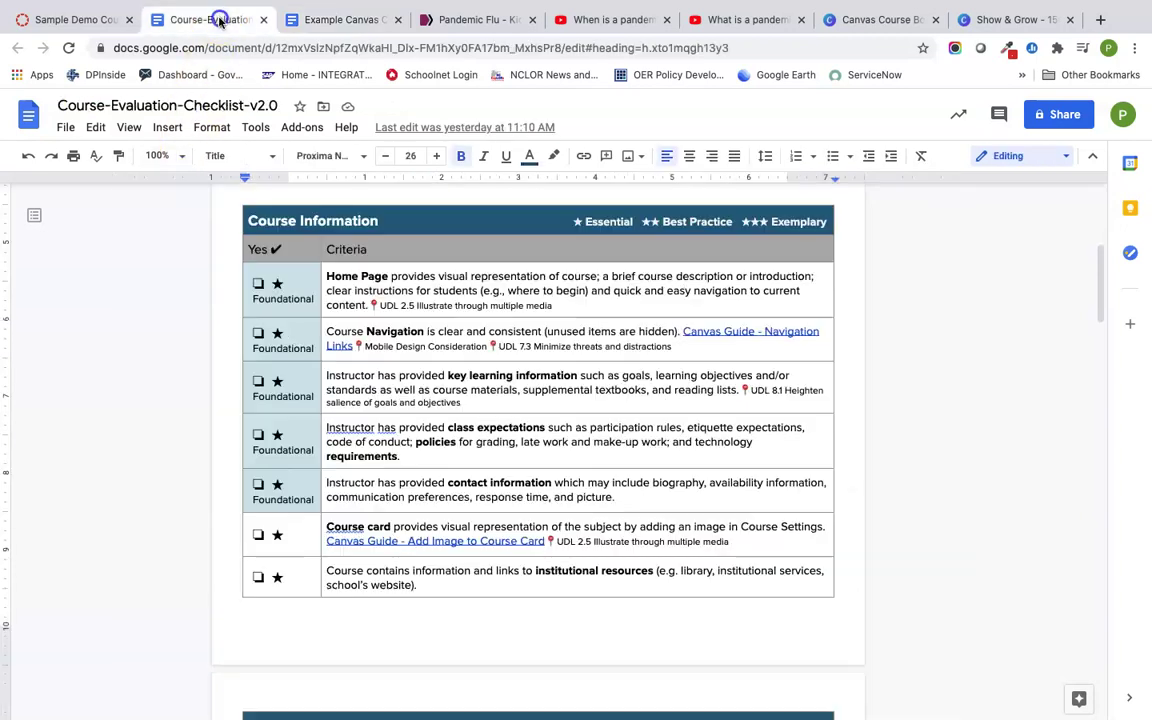
# Switch to the Canvas sample course and start a new page titled "Welcome!".
pyautogui.click(78, 19)
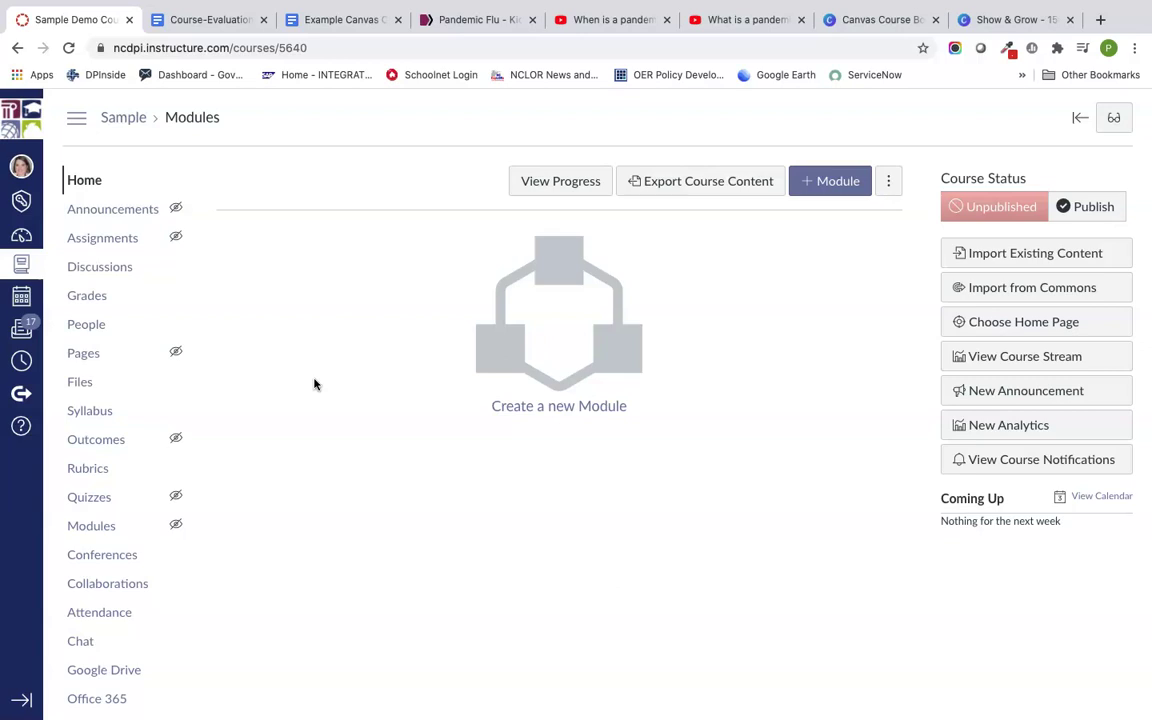
pyautogui.click(92, 353)
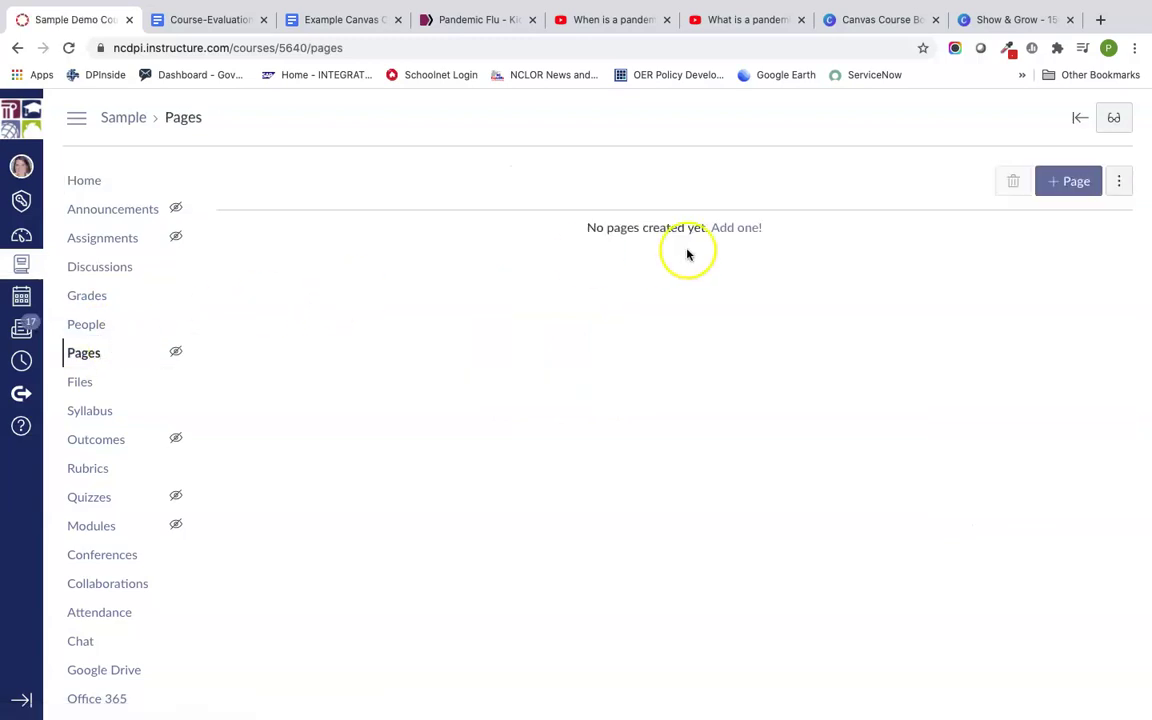
pyautogui.click(1049, 184)
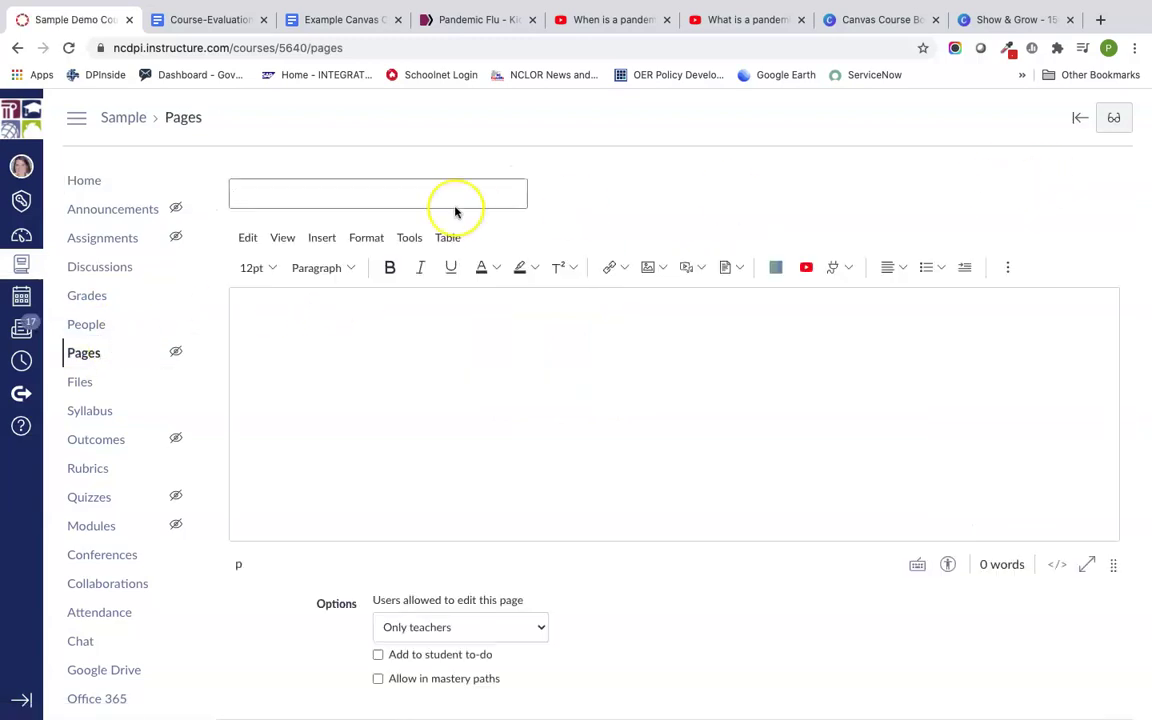
pyautogui.write('H')
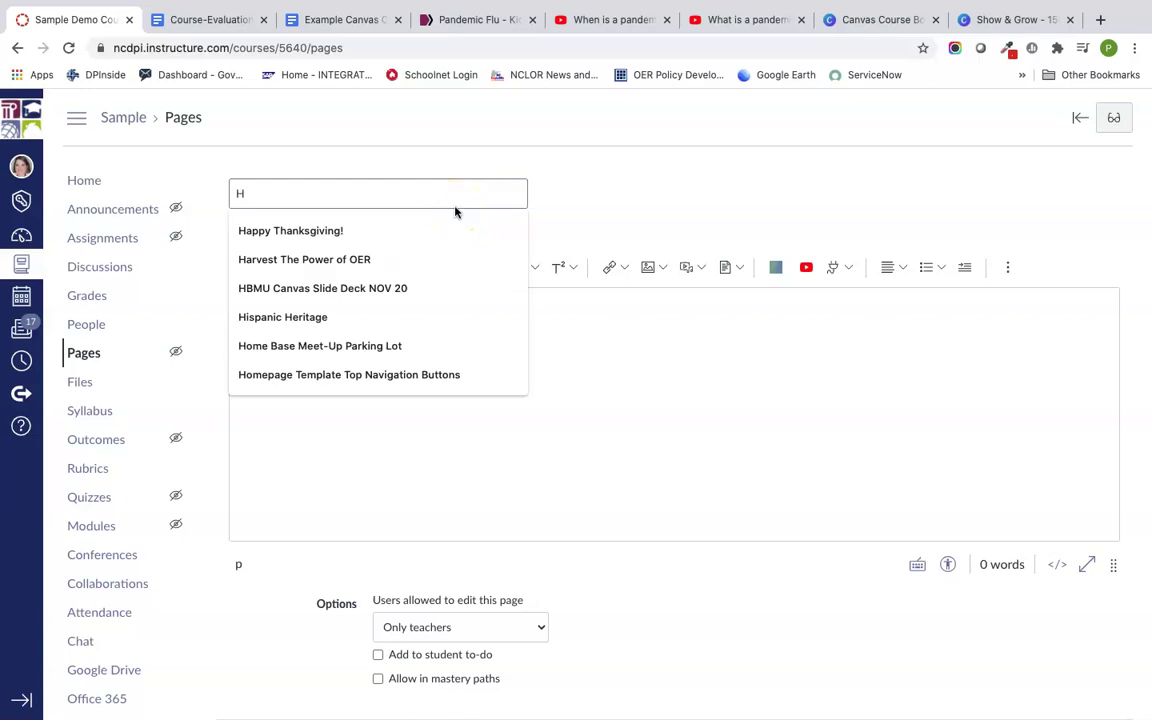
pyautogui.press('BackSpace')
pyautogui.write('Welcome')
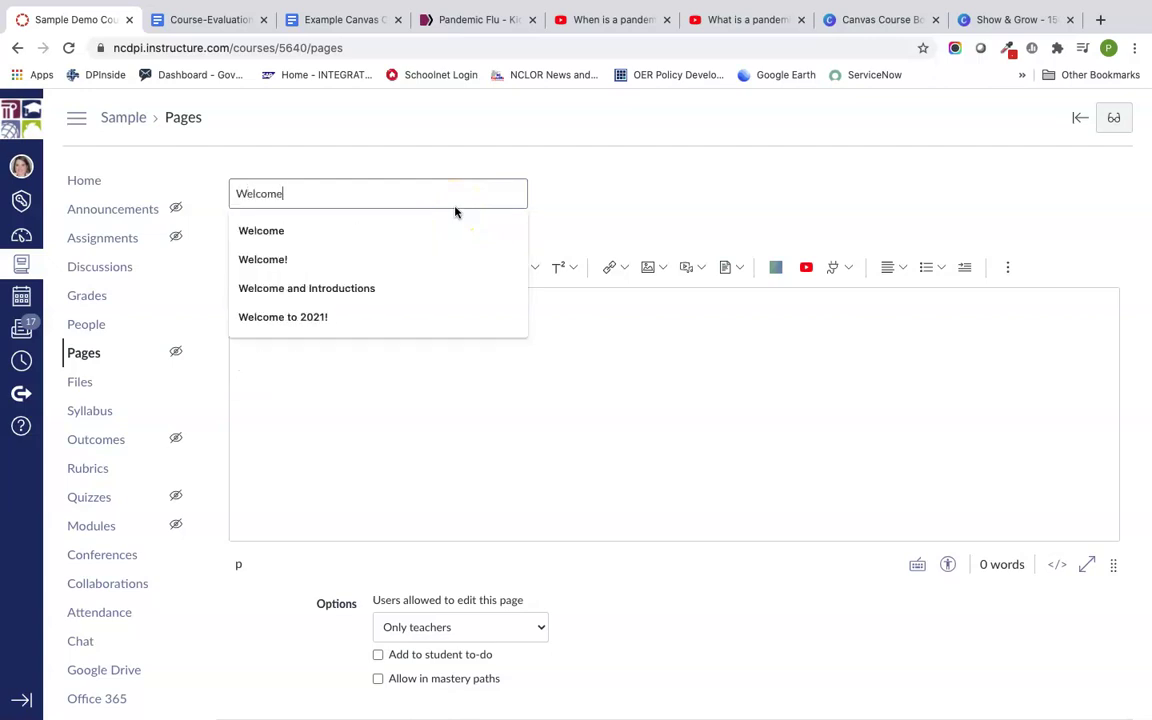
pyautogui.write('!')
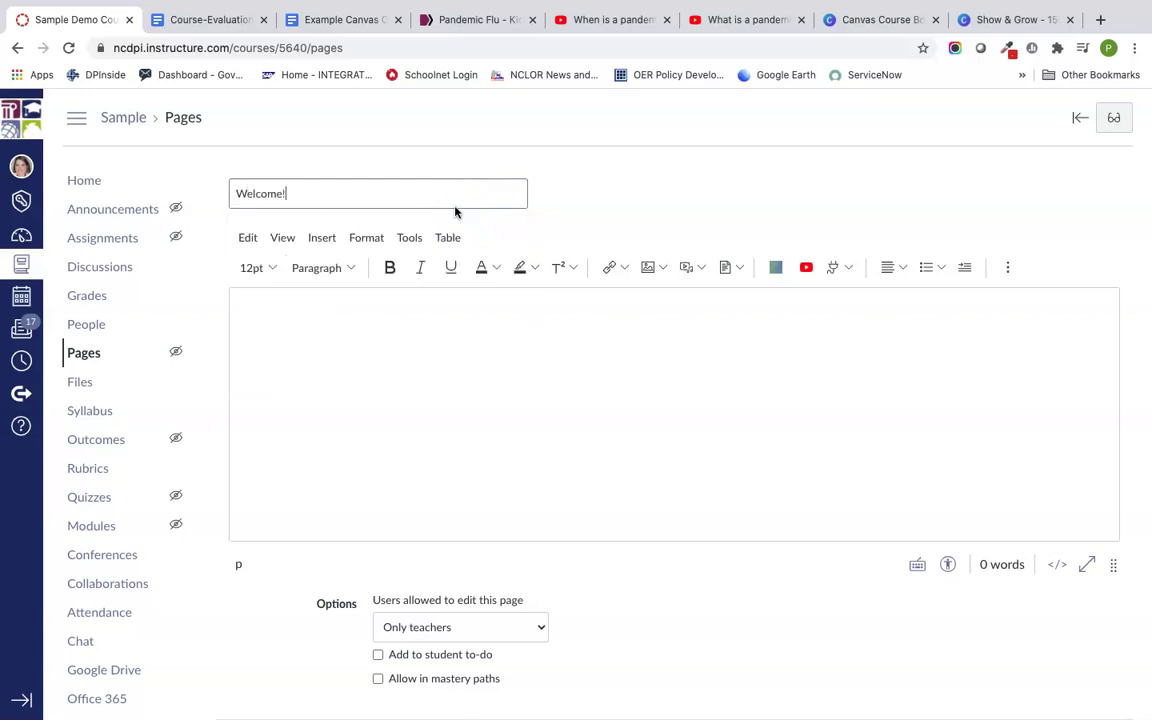
pyautogui.click(405, 330)
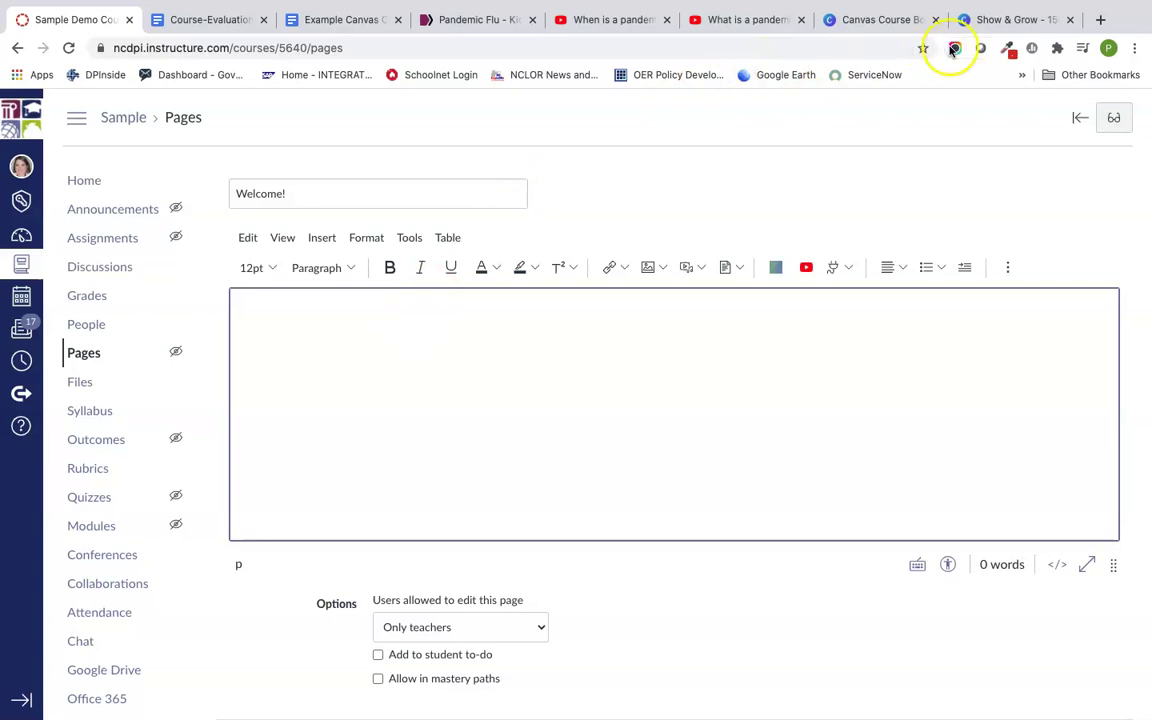
# Switch to Canva and look over the 7th Grade Social Studies header and the Canvas Course Borders designs.
pyautogui.click(981, 30)
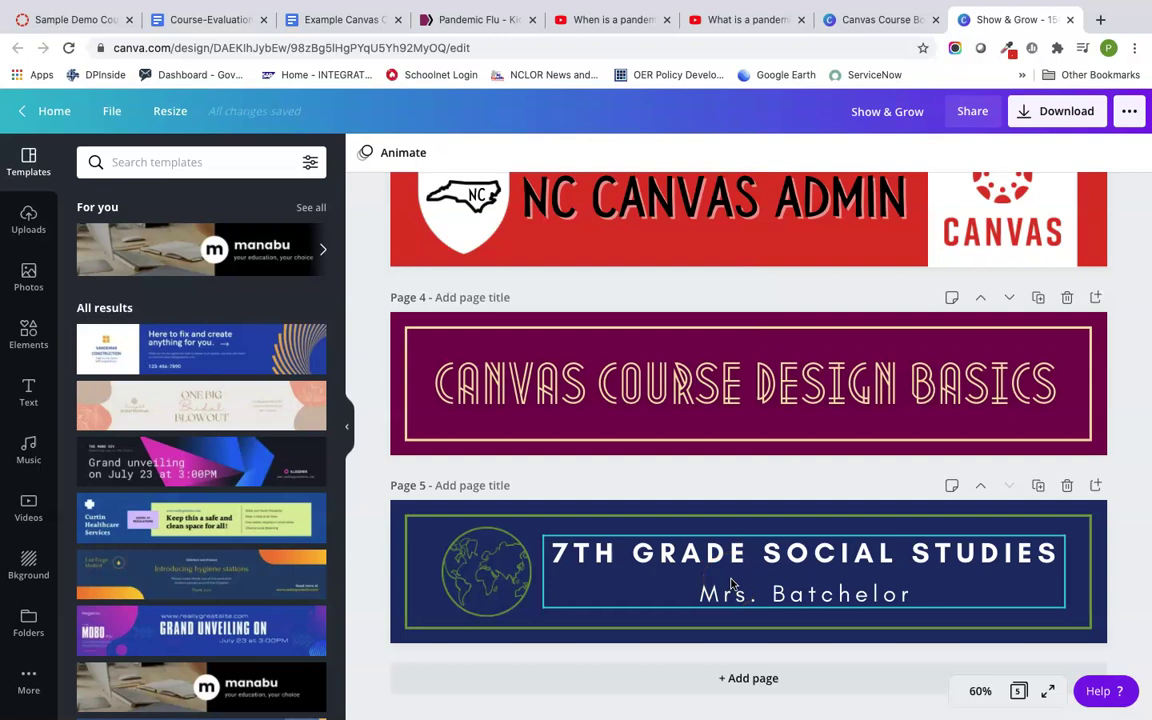
pyautogui.click(655, 557)
pyautogui.click(877, 20)
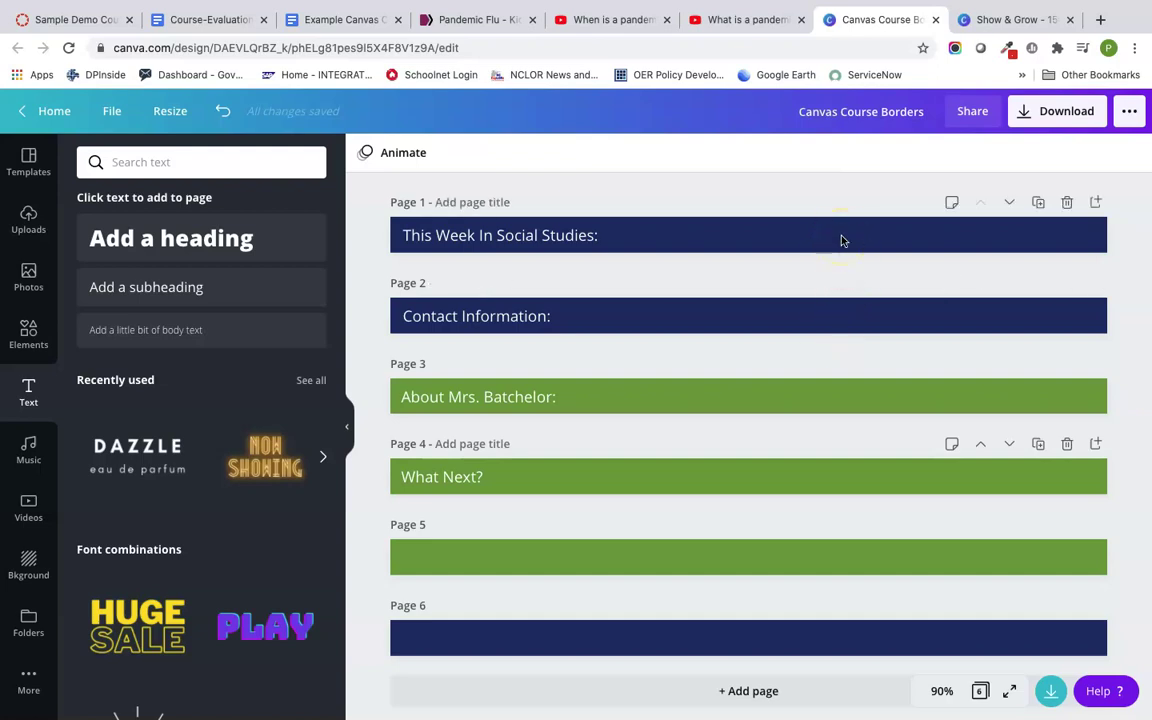
pyautogui.click(566, 232)
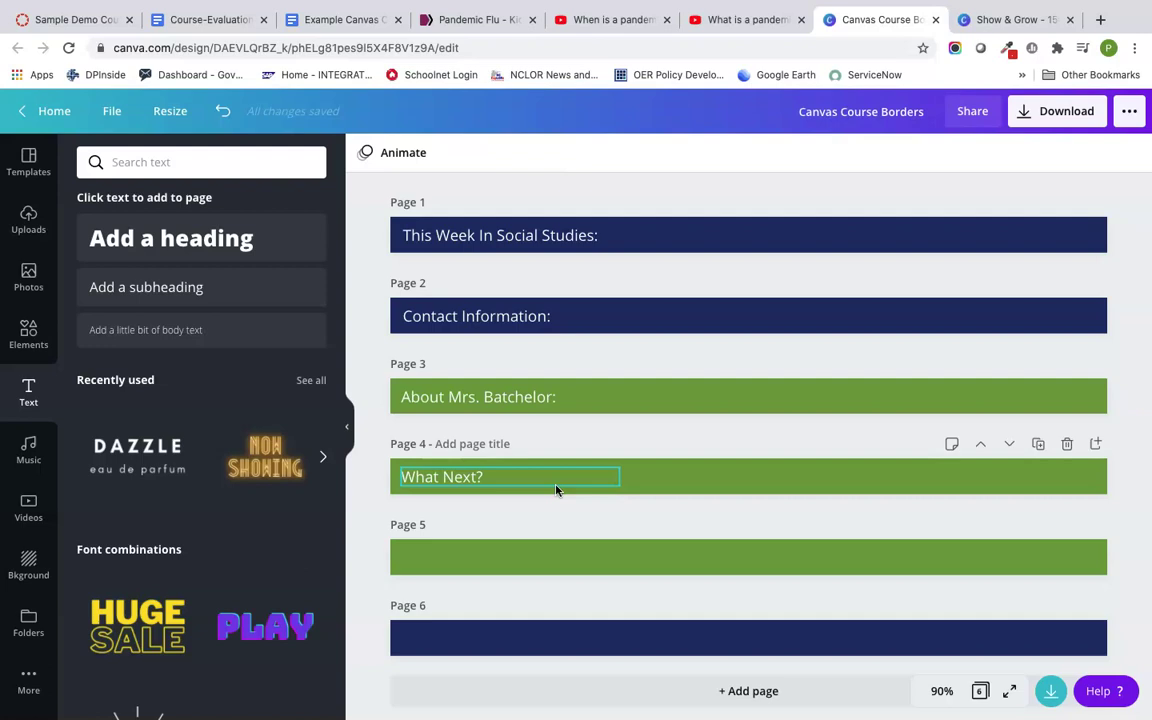
pyautogui.click(558, 560)
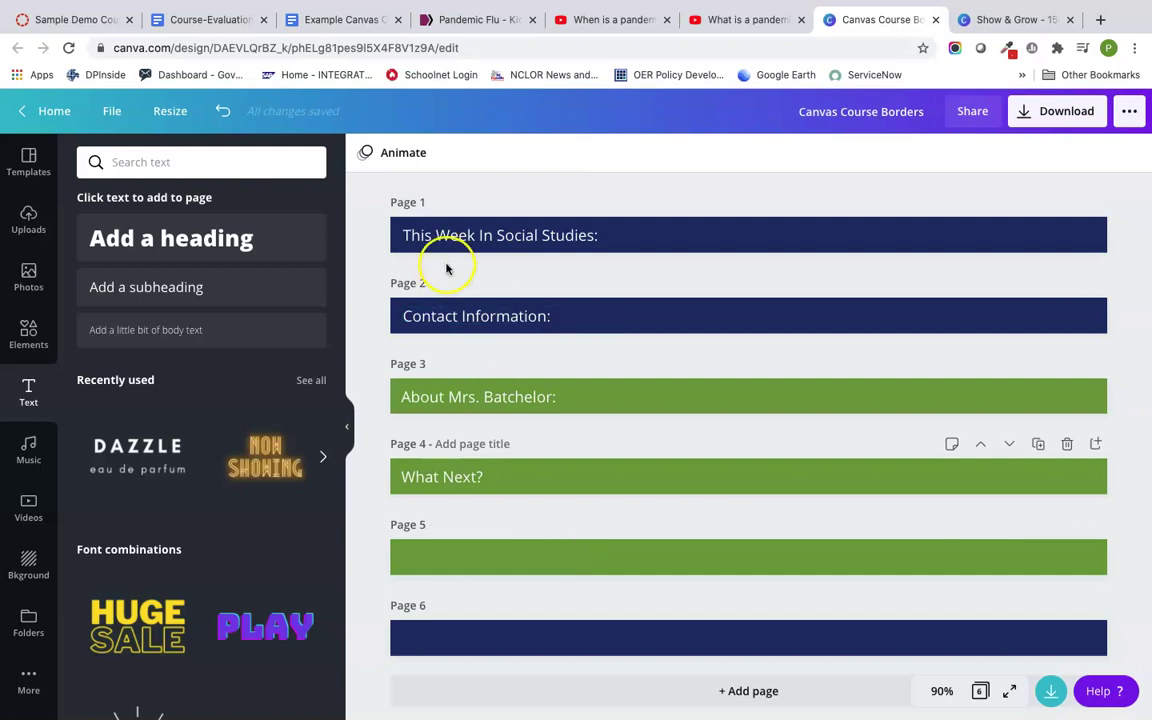
# Return to the Canvas page, insert the Course Header image from the course images into the body and select it.
pyautogui.click(97, 20)
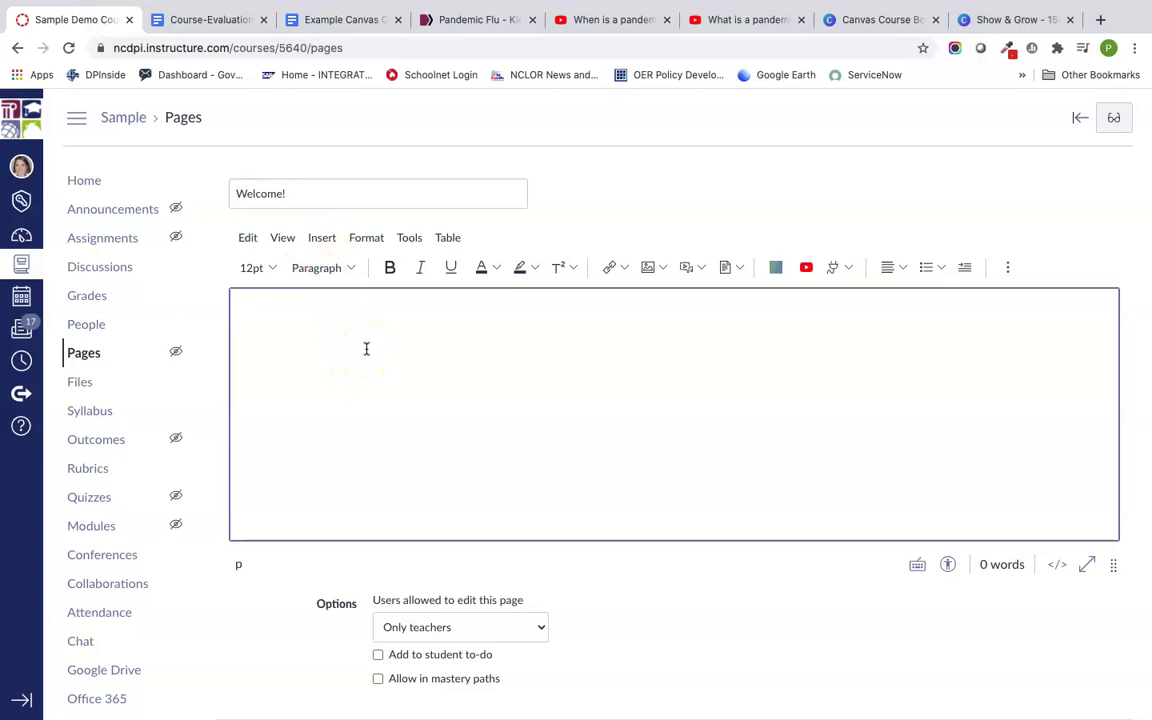
pyautogui.click(661, 268)
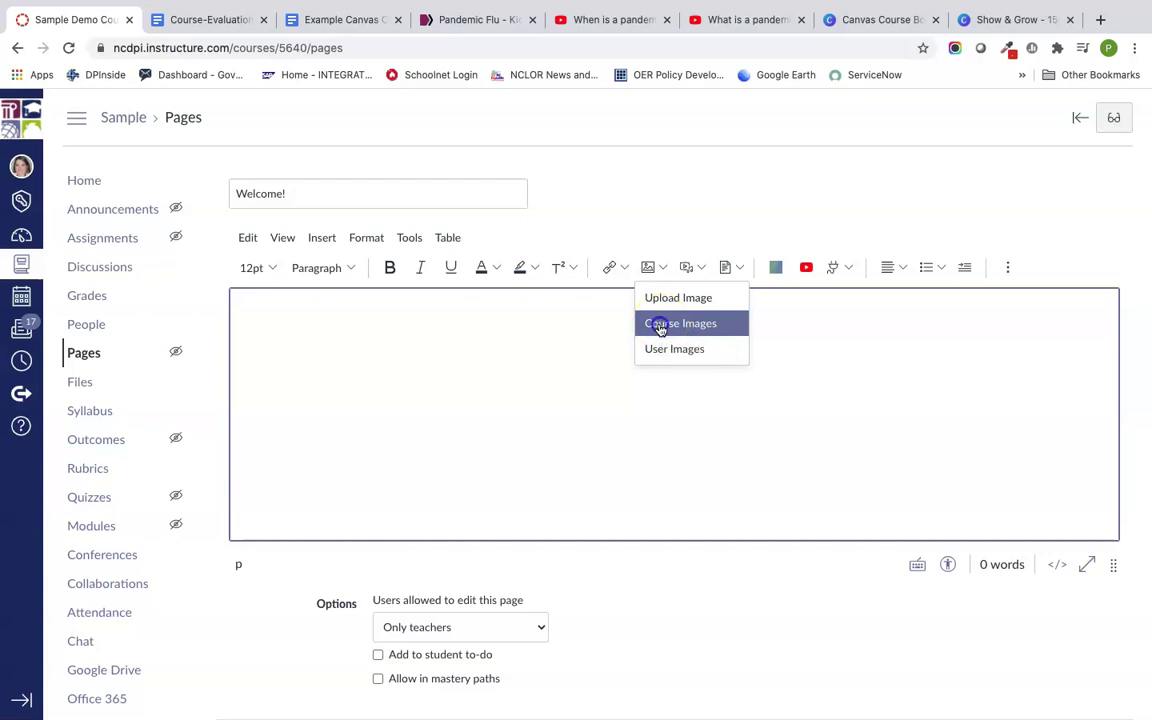
pyautogui.click(660, 325)
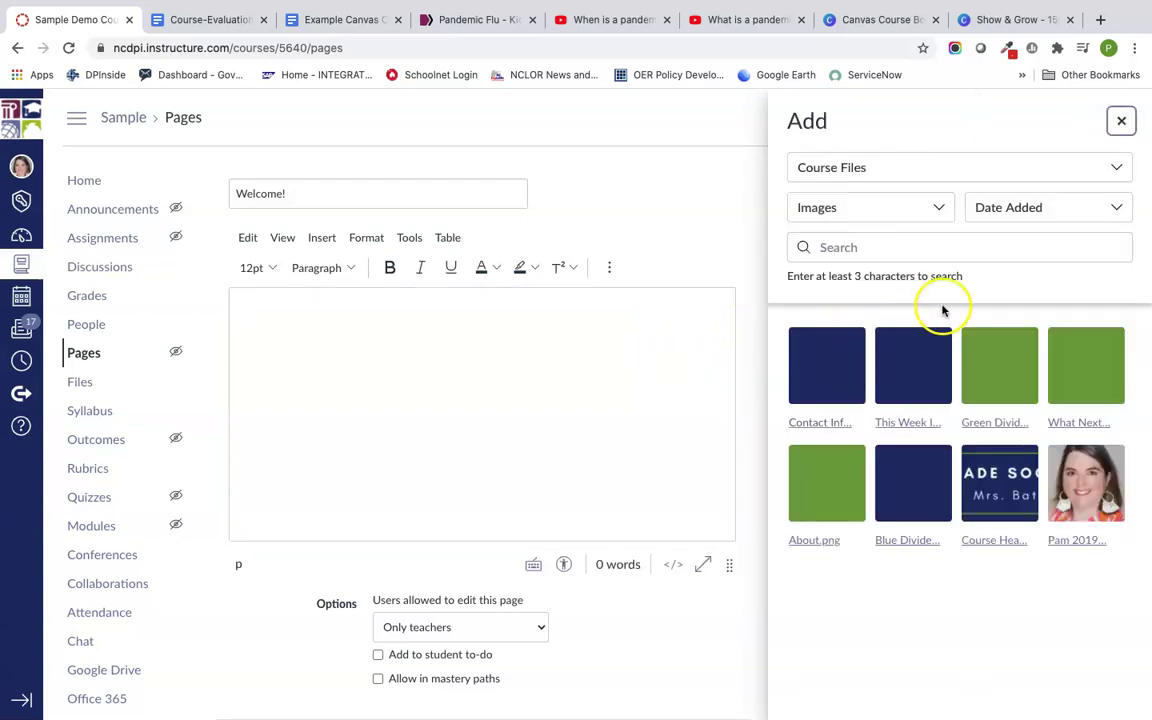
pyautogui.click(997, 481)
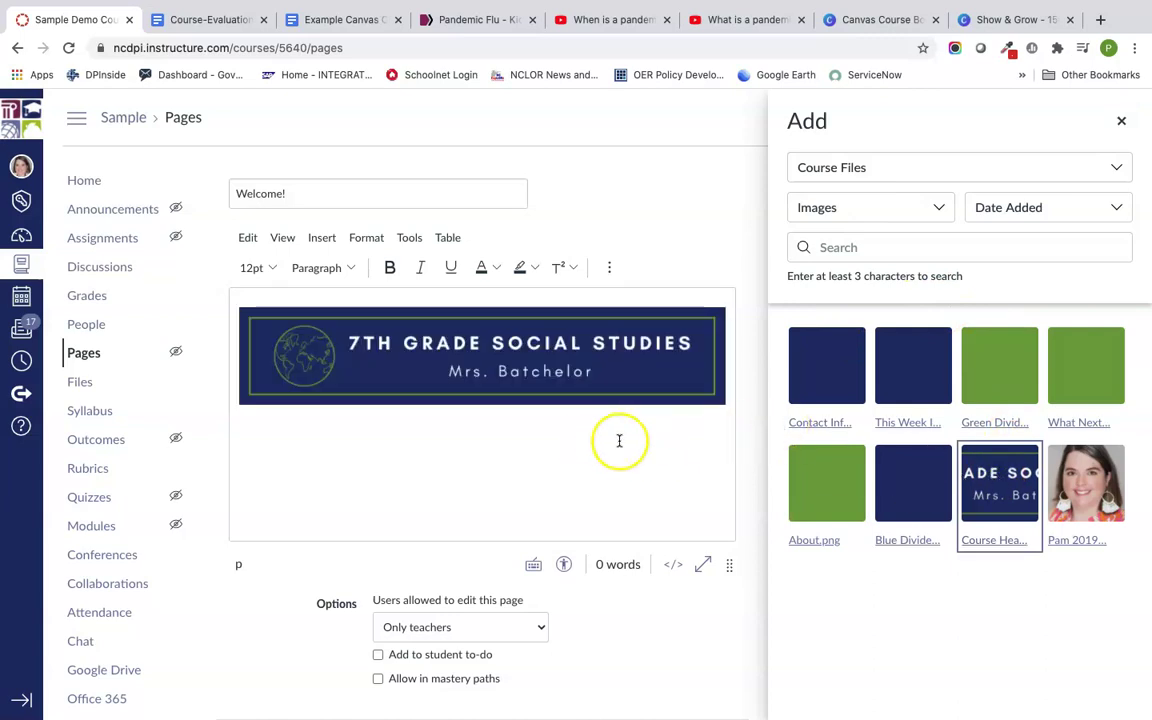
pyautogui.click(1121, 120)
pyautogui.click(671, 379)
pyautogui.click(674, 506)
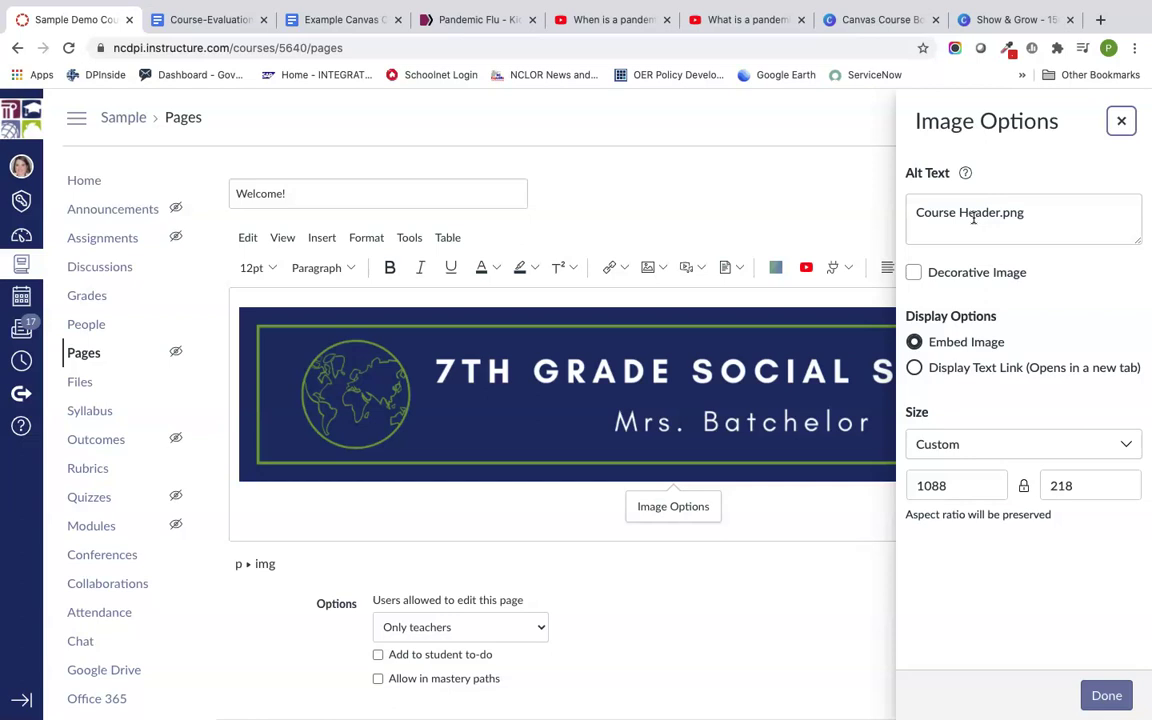
pyautogui.click(1030, 213)
pyautogui.moveTo(1026, 216); pyautogui.dragTo(892, 213)
pyautogui.click(894, 212)
# Replace the header image's alt text with "Welcome to 7th Grade Social Studies with" followed by the teacher's name, and apply it.
pyautogui.click(673, 507)
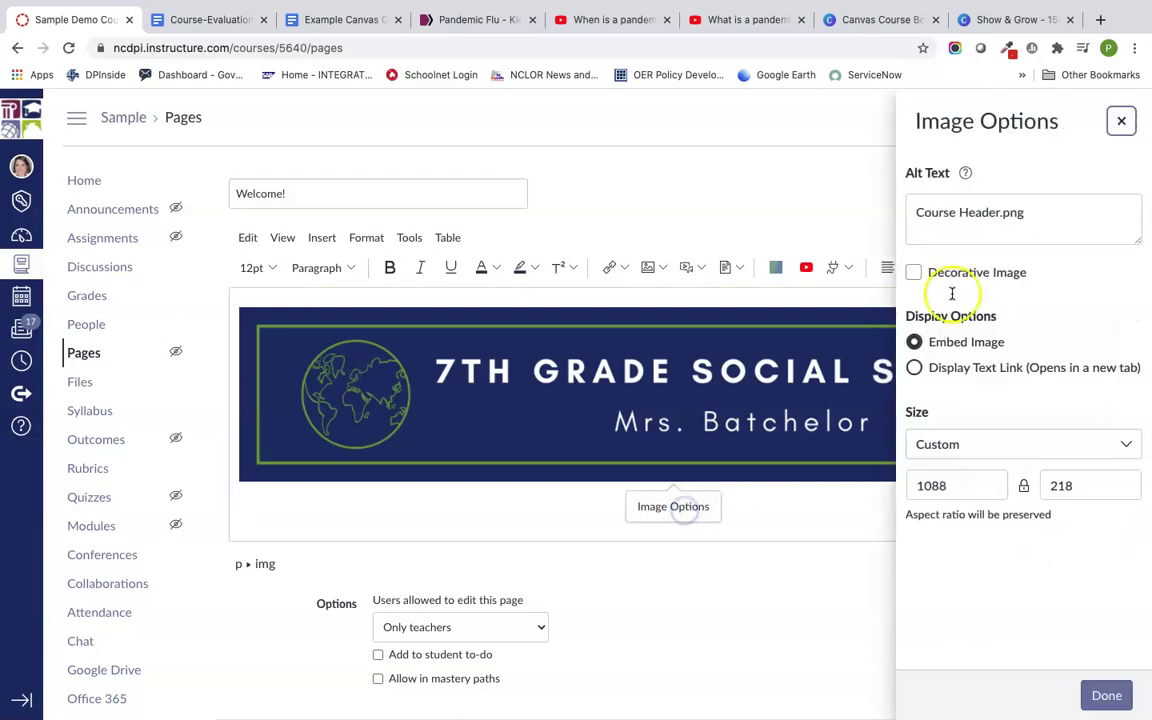
pyautogui.click(1039, 218)
pyautogui.moveTo(1039, 218); pyautogui.dragTo(920, 216)
pyautogui.click(973, 214)
pyautogui.moveTo(1033, 213); pyautogui.dragTo(962, 210)
pyautogui.press('BackSpace')
pyautogui.press('BackSpace')
pyautogui.press('BackSpace')
pyautogui.press('BackSpace')
pyautogui.press('BackSpace')
pyautogui.press('BackSpace')
pyautogui.press('BackSpace')
pyautogui.press('BackSpace')
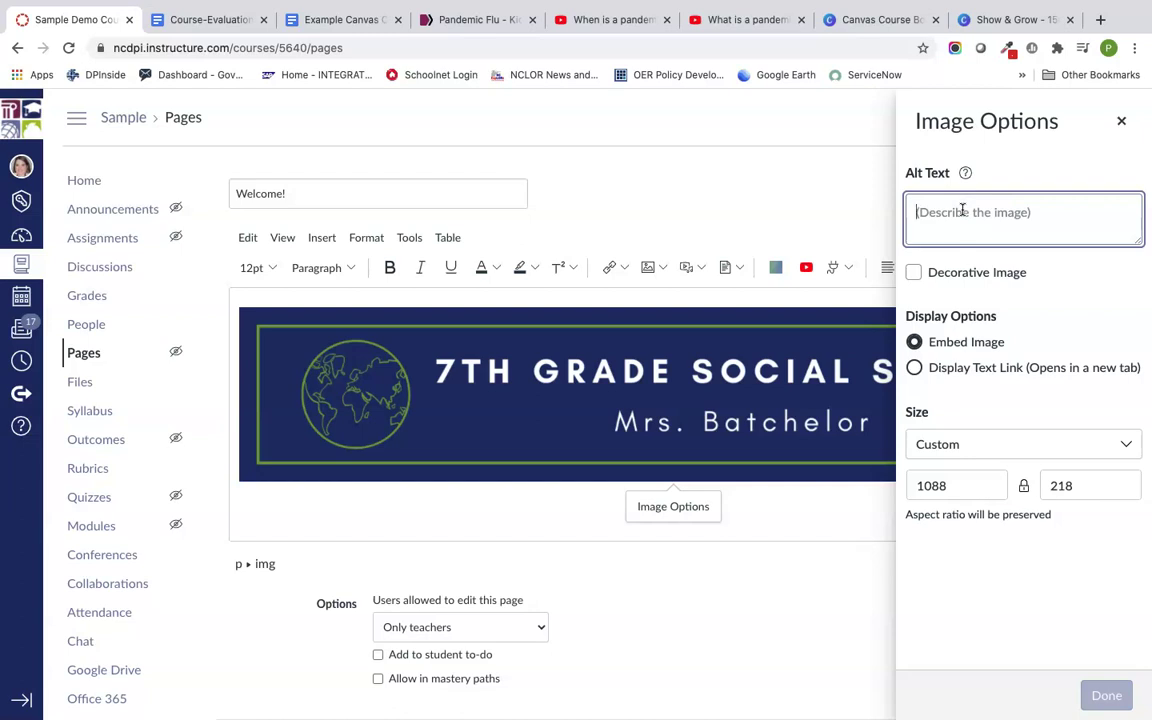
pyautogui.write('Welcoem t')
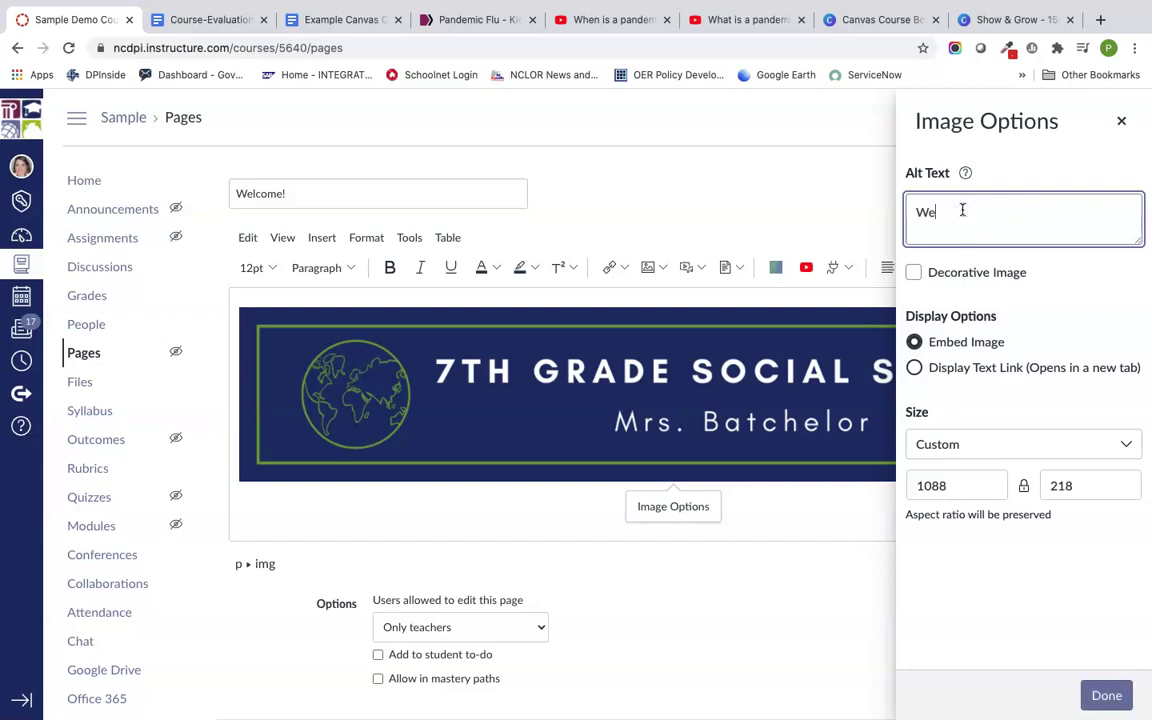
pyautogui.press('BackSpace')
pyautogui.press('BackSpace')
pyautogui.press('BackSpace')
pyautogui.write('me to 7th Grade S')
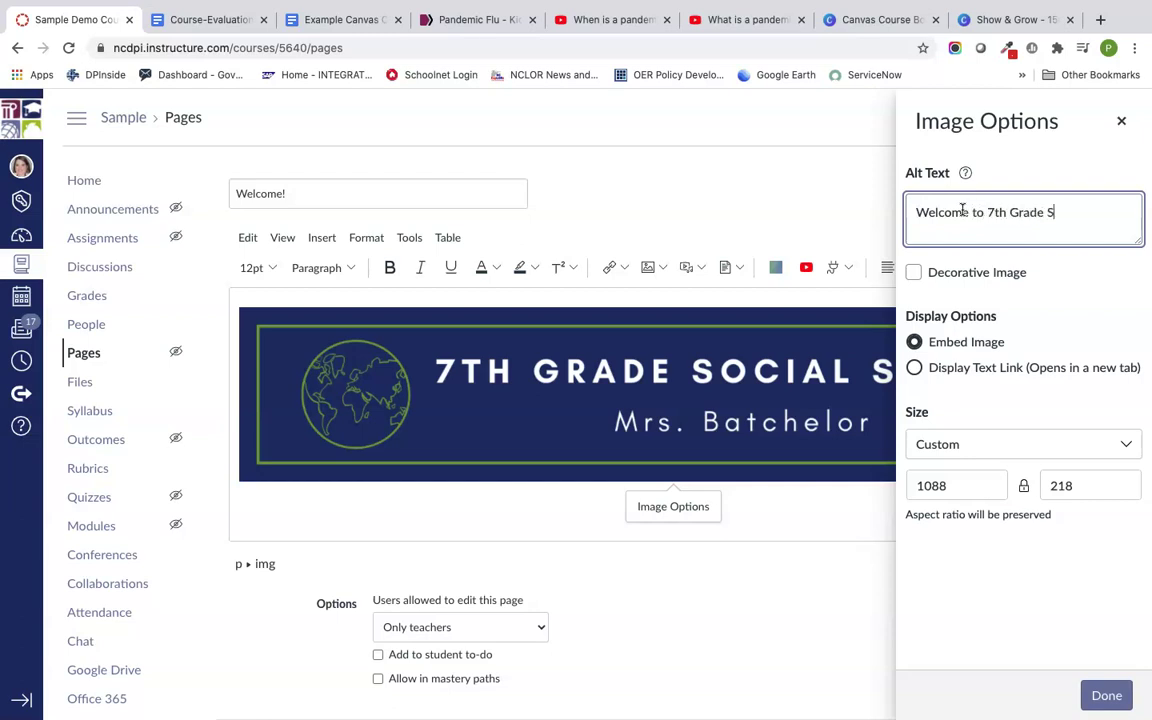
pyautogui.write('ocial Studies with Mrs. Batchelor')
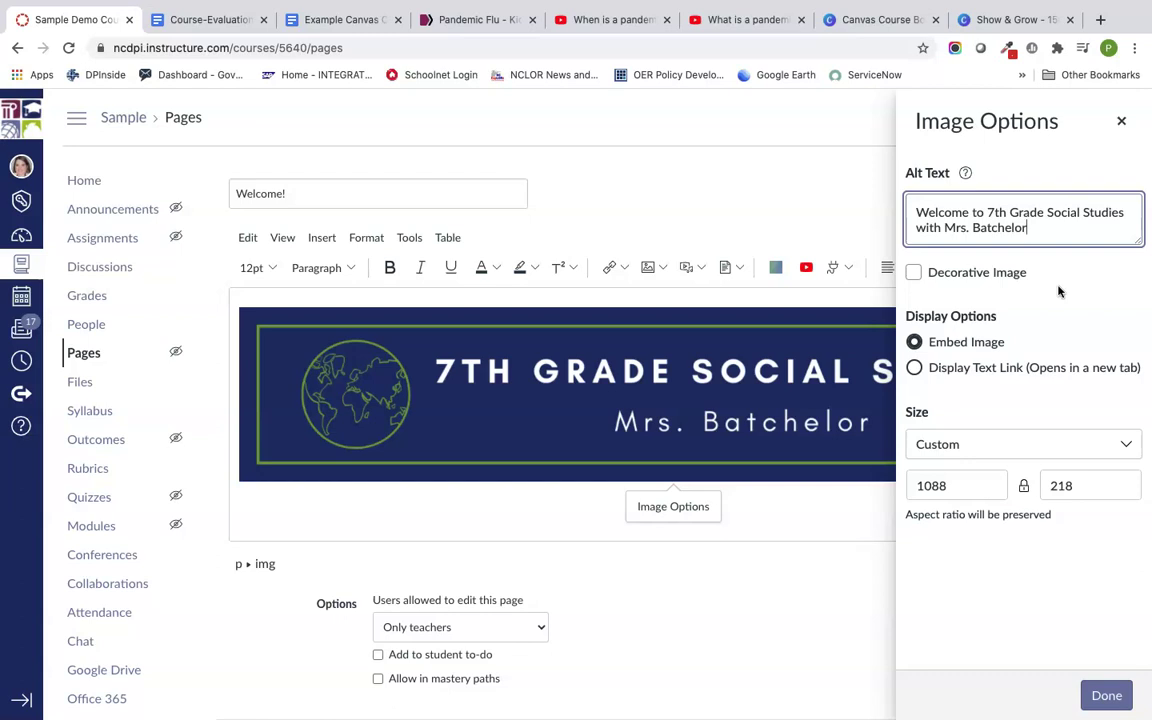
pyautogui.click(1105, 693)
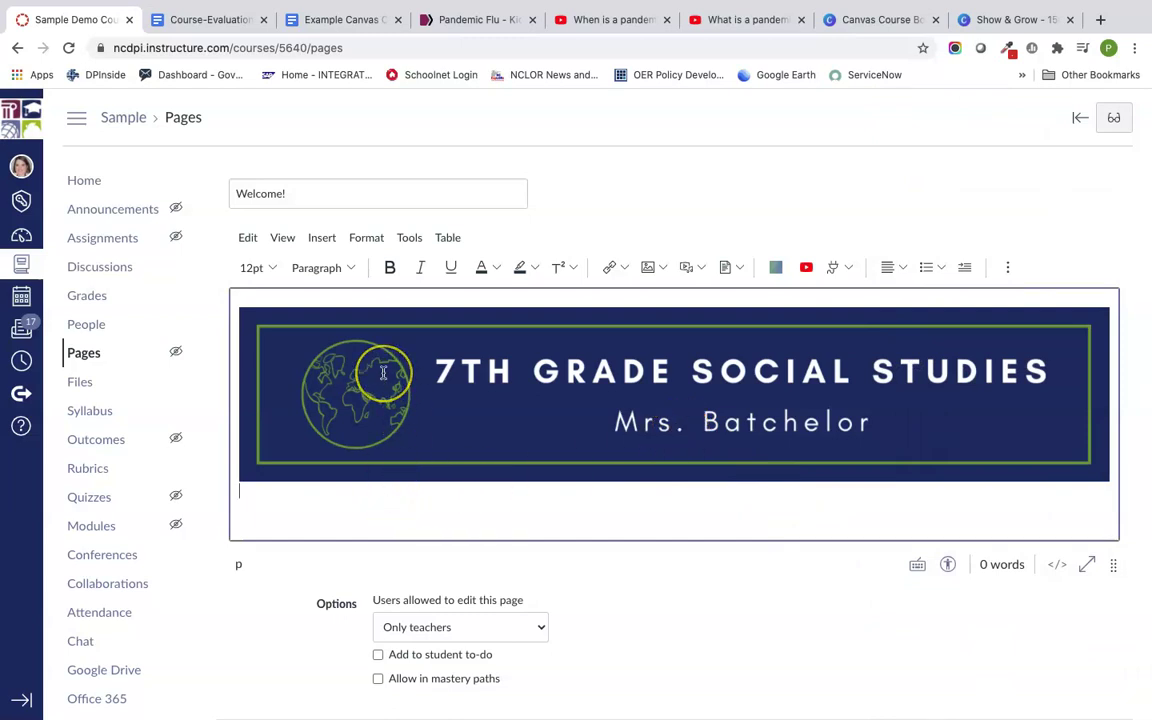
# Add a Heading 3 line reading "Welcome to Our Classroom!" below the header image.
pyautogui.click(333, 270)
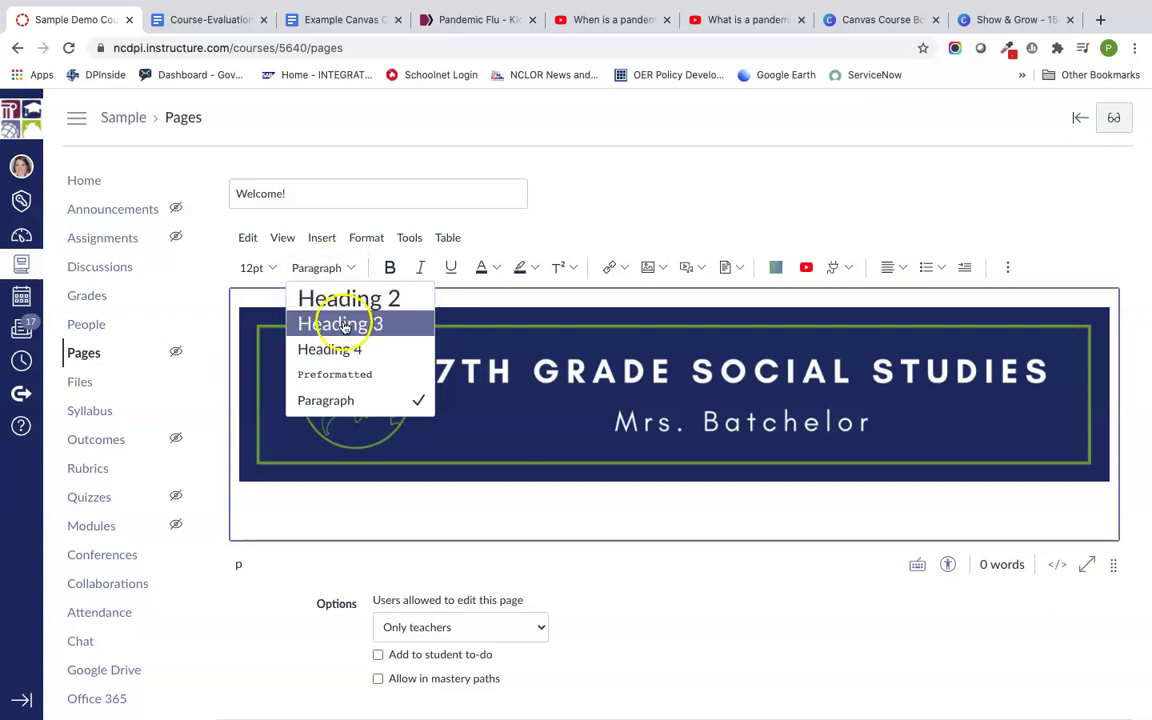
pyautogui.click(343, 326)
pyautogui.write('Welcome to Our Classroom!')
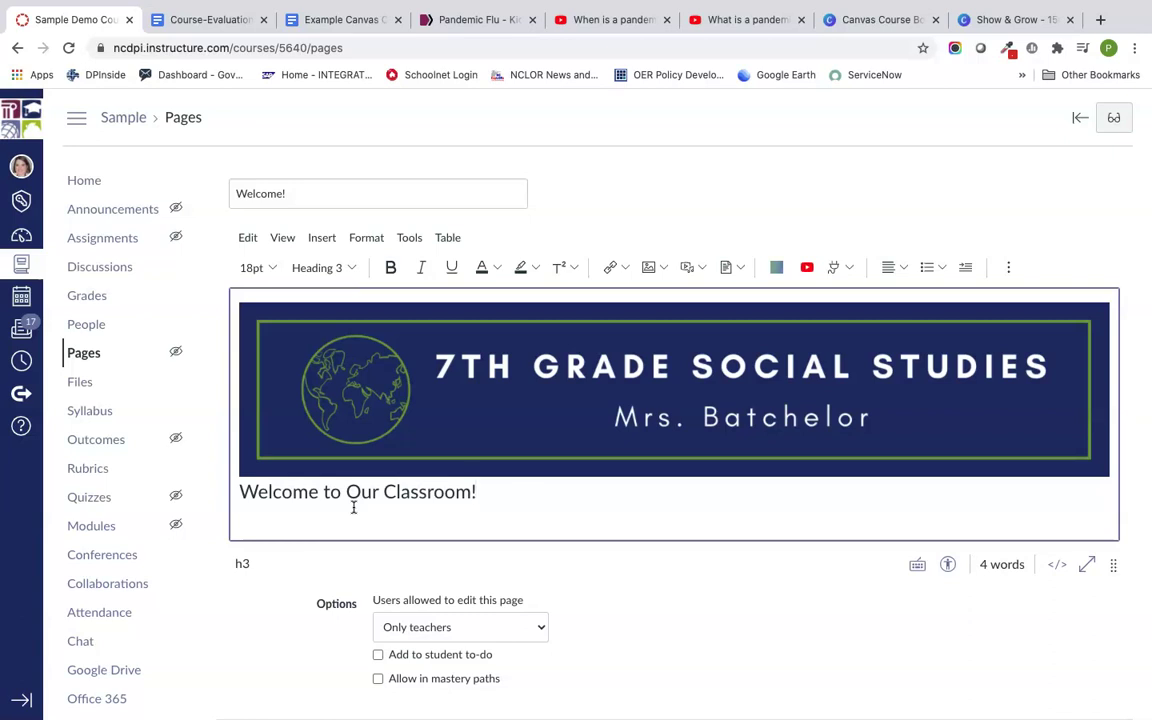
pyautogui.press('Return')
# Below the heading, add the paragraph "I am so excited to get to know you and explore concepts in world history together!" and a blank line.
pyautogui.click(316, 267)
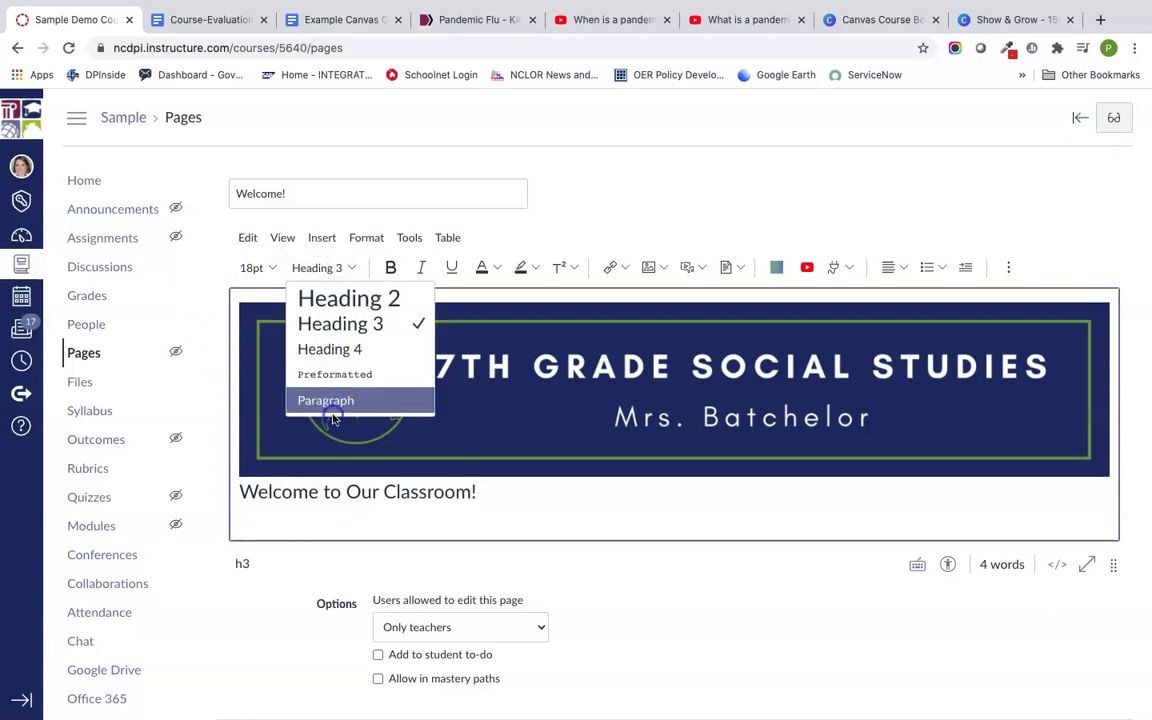
pyautogui.click(332, 410)
pyautogui.write('M')
pyautogui.press('BackSpace')
pyautogui.write('I am so excited to get to know you and explore ')
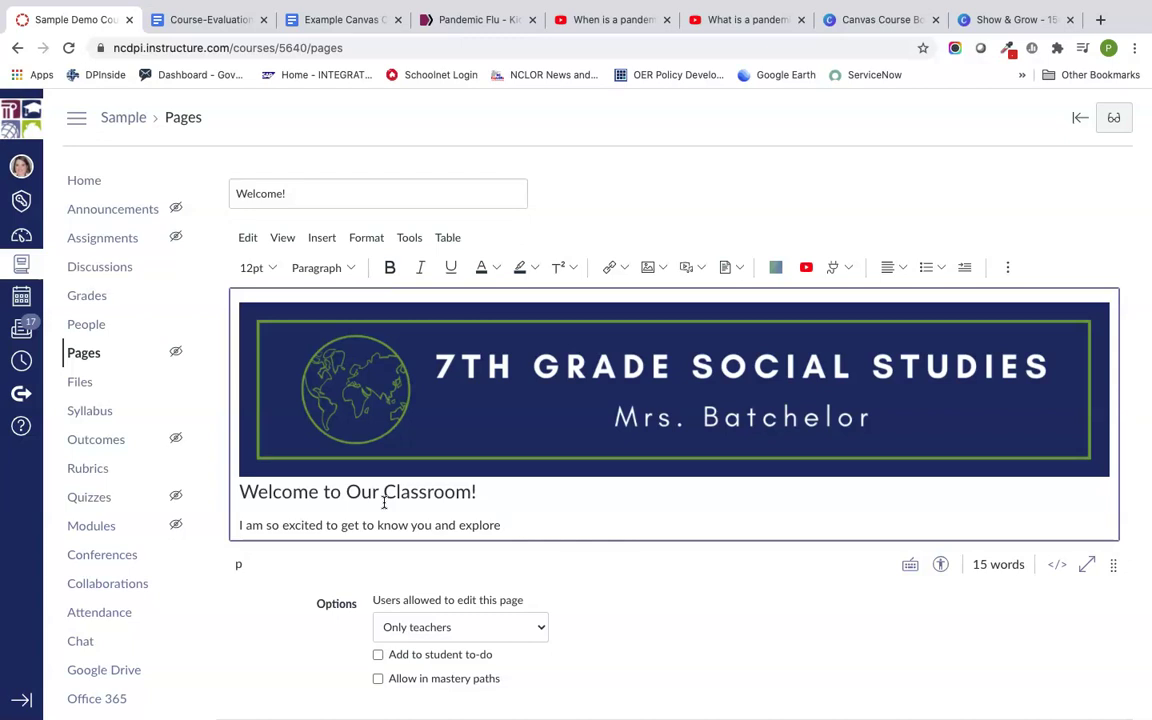
pyautogui.write('concepts in world history together')
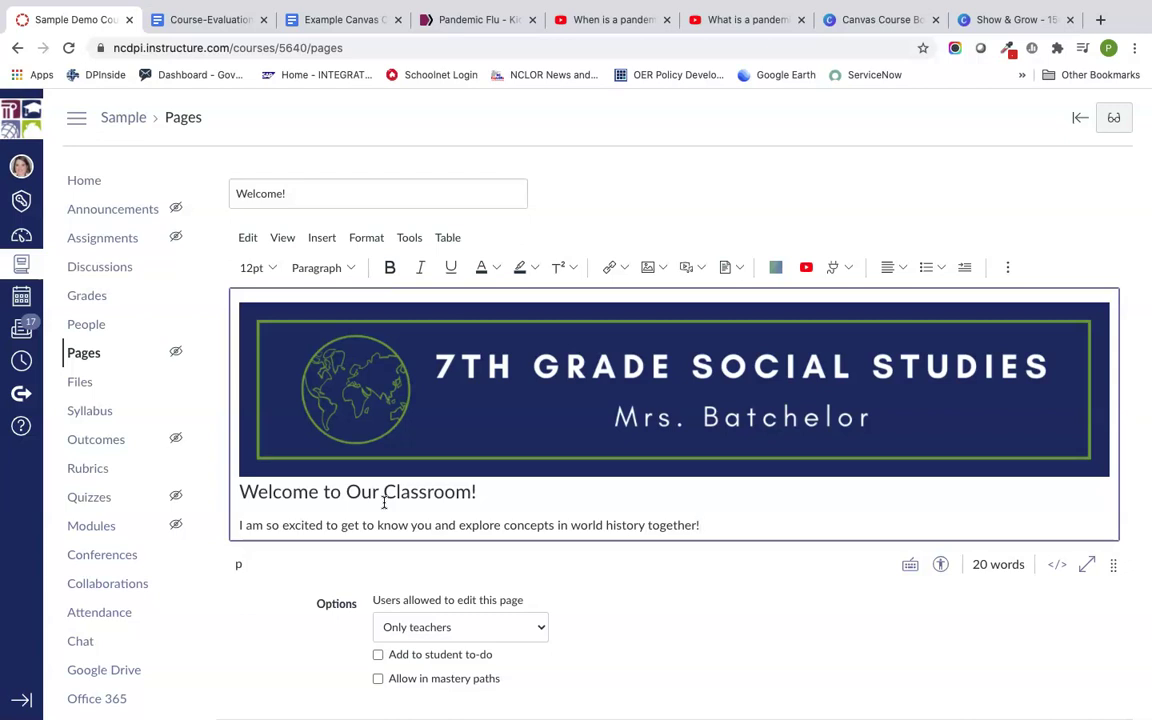
pyautogui.write('!')
pyautogui.press('Return')
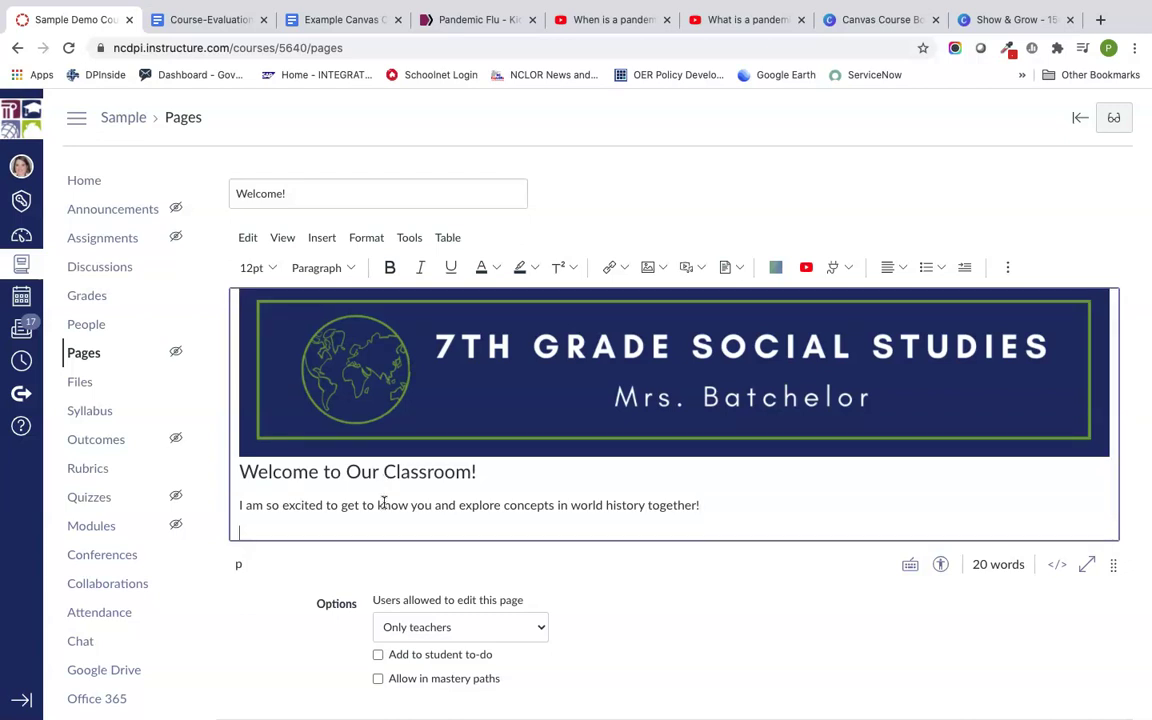
pyautogui.click(366, 520)
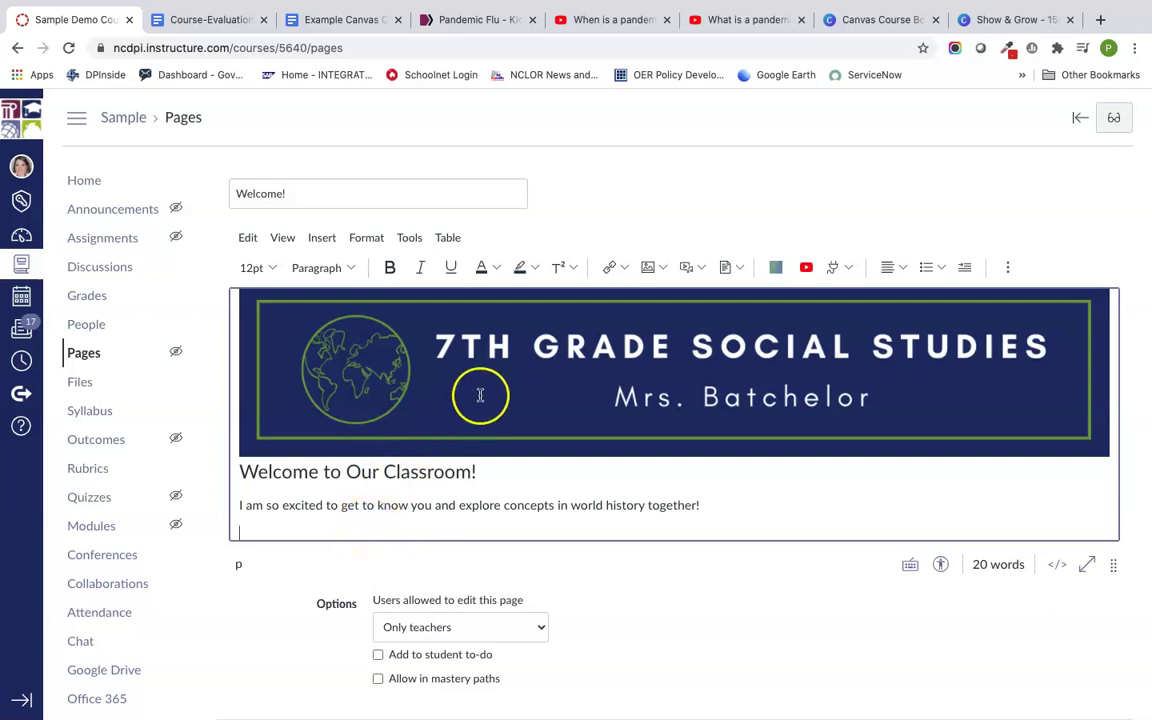
# Consult the Course-Evaluation-Checklist, return to the Canvas page and insert the "This Week In Social Studies" course image below the welcome paragraph.
pyautogui.click(231, 30)
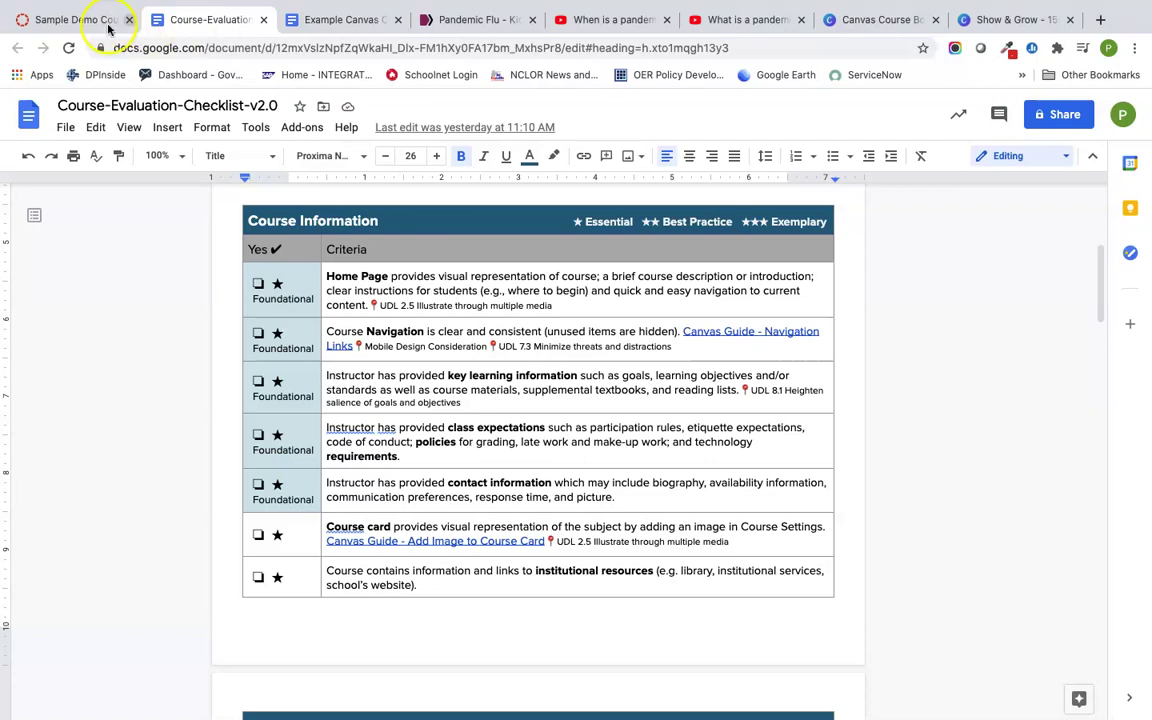
pyautogui.click(85, 22)
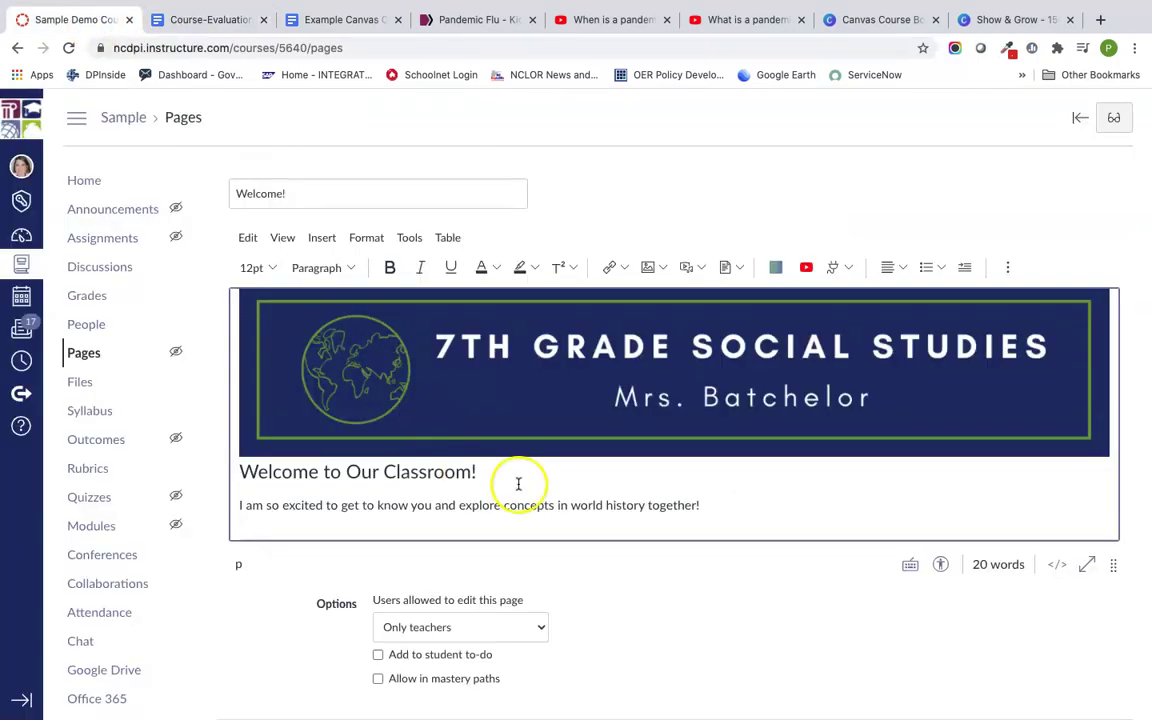
pyautogui.click(660, 269)
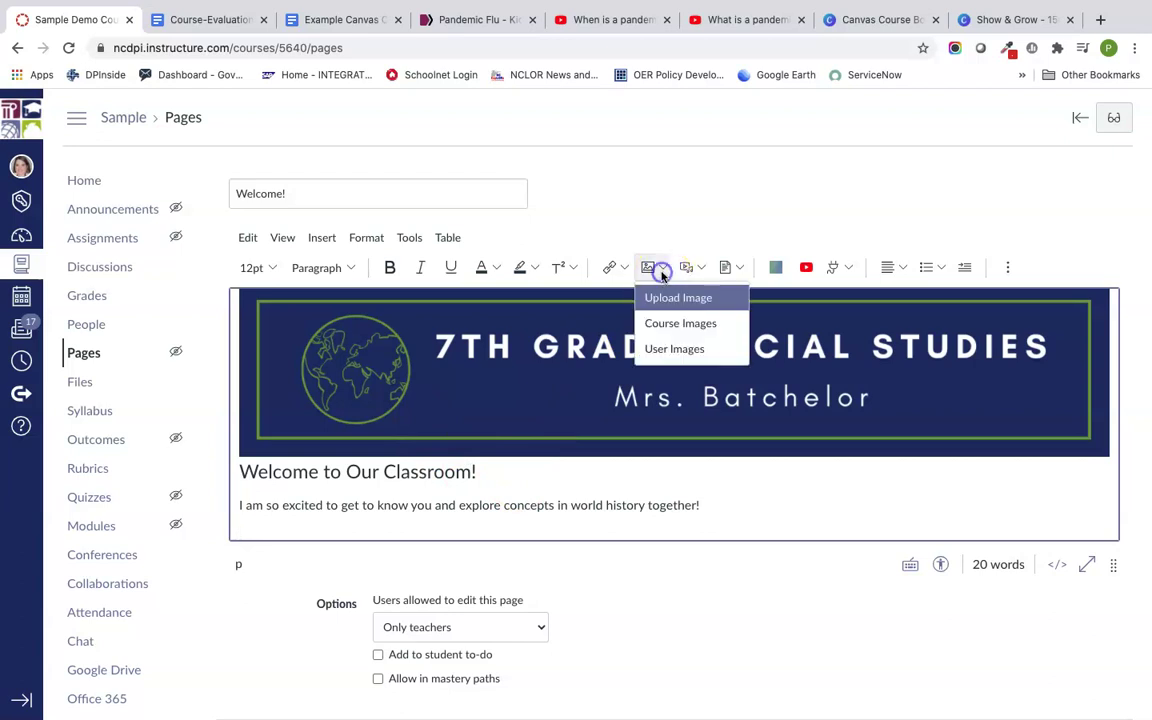
pyautogui.click(682, 324)
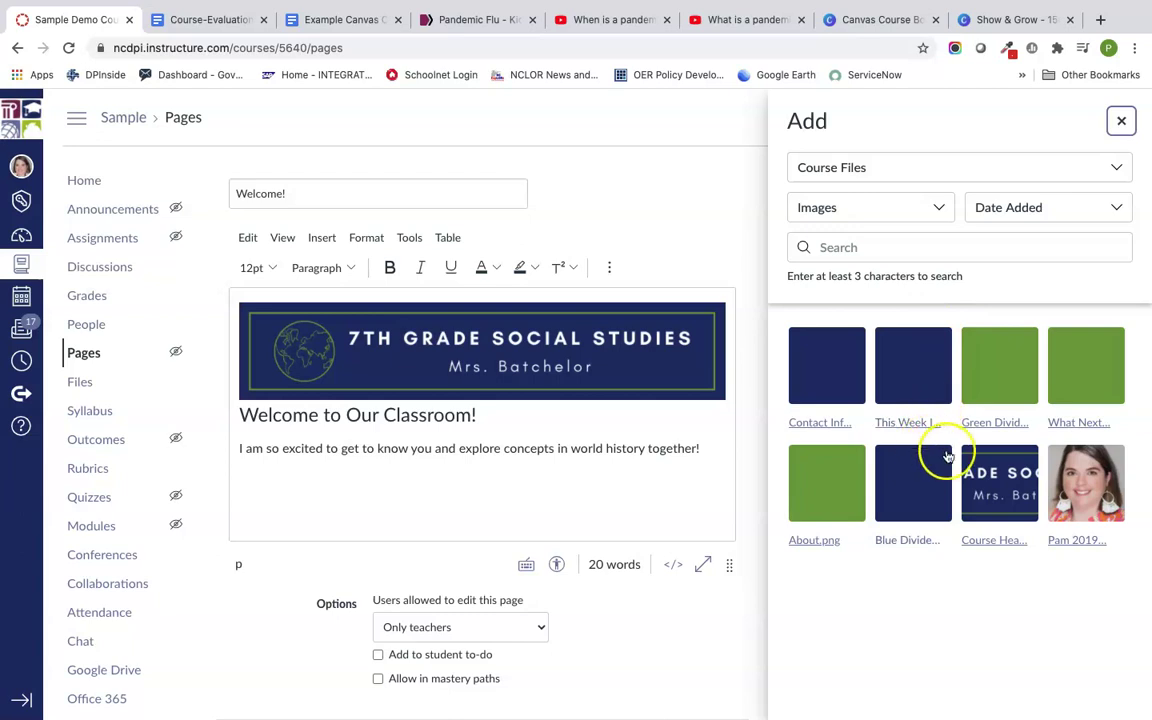
pyautogui.click(910, 372)
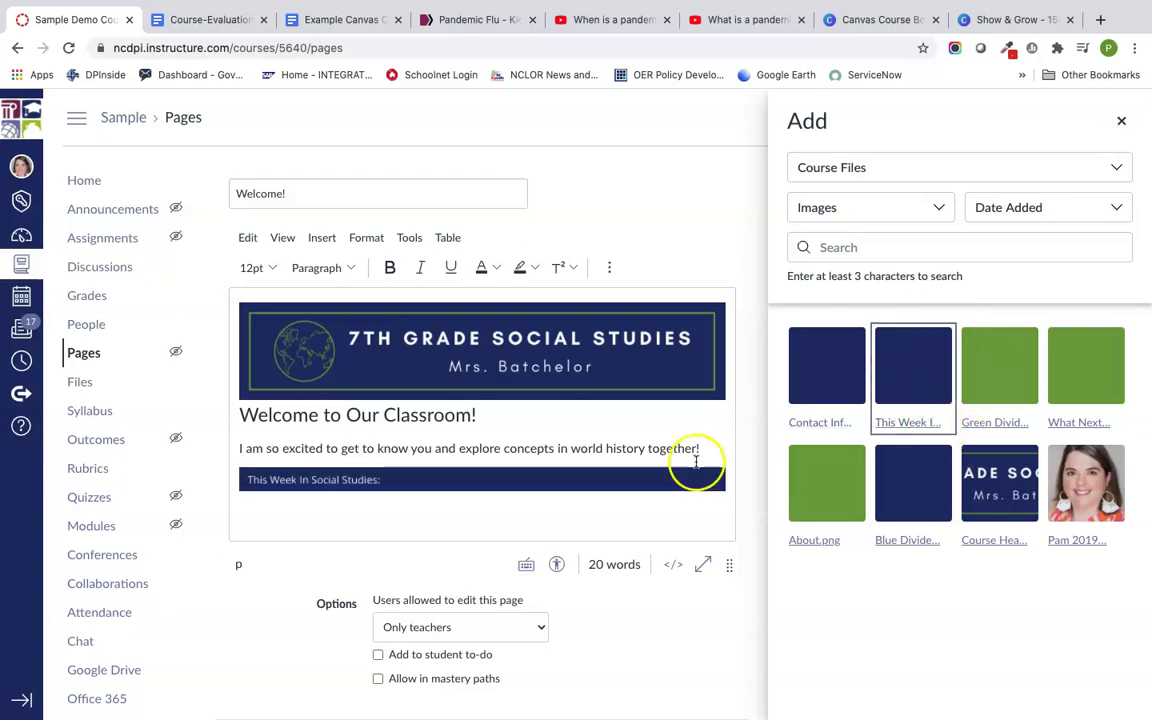
# Add blank lines below the "This Week In Social Studies" banner and insert the About.png course image there.
pyautogui.scroll(-1, 580, 443)
pyautogui.scroll(-2, 580, 443)
pyautogui.click(489, 381)
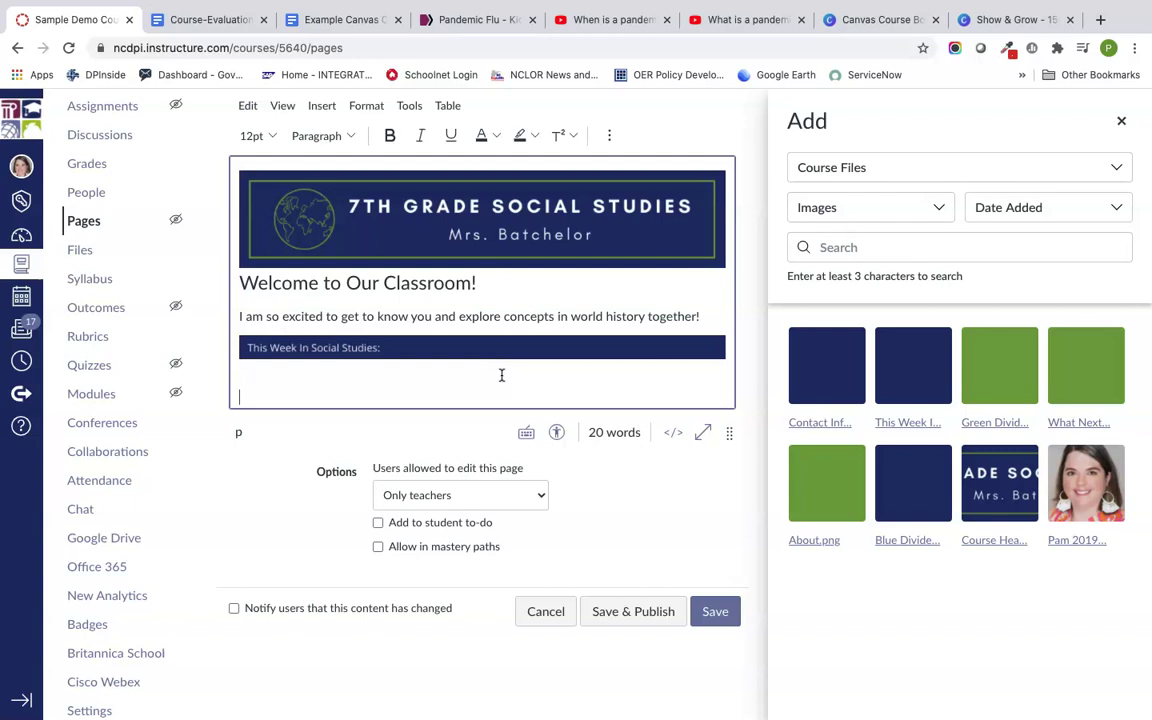
pyautogui.press('Return')
pyautogui.press('Return')
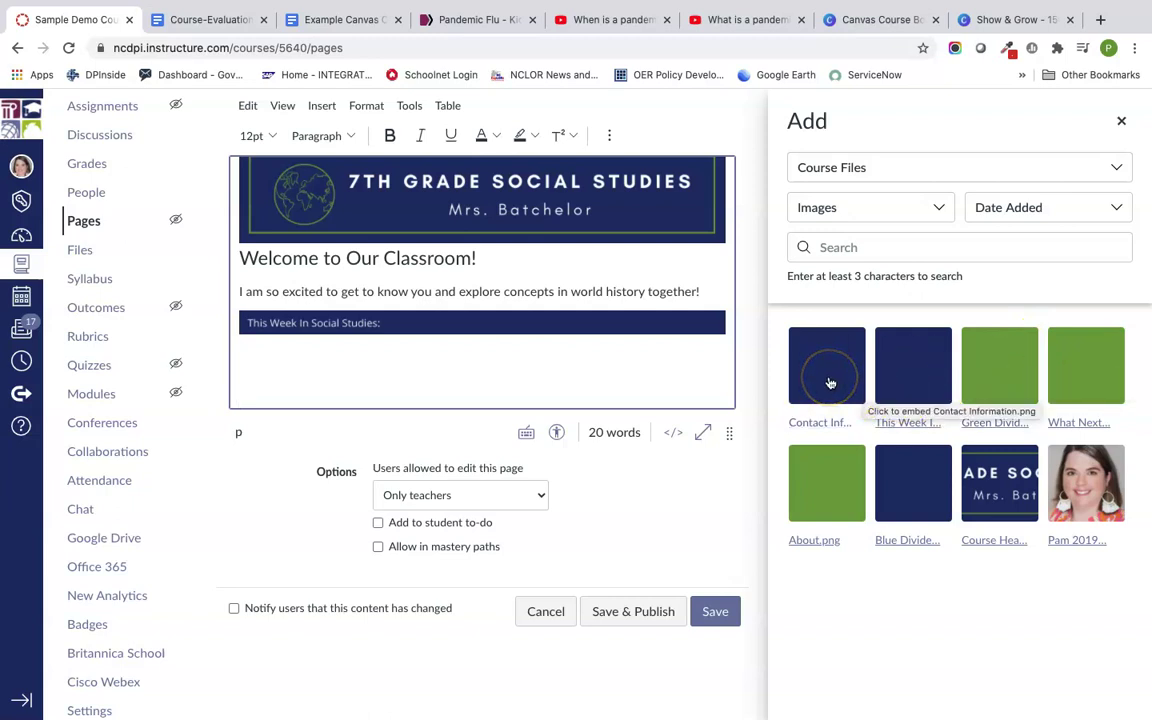
pyautogui.click(829, 522)
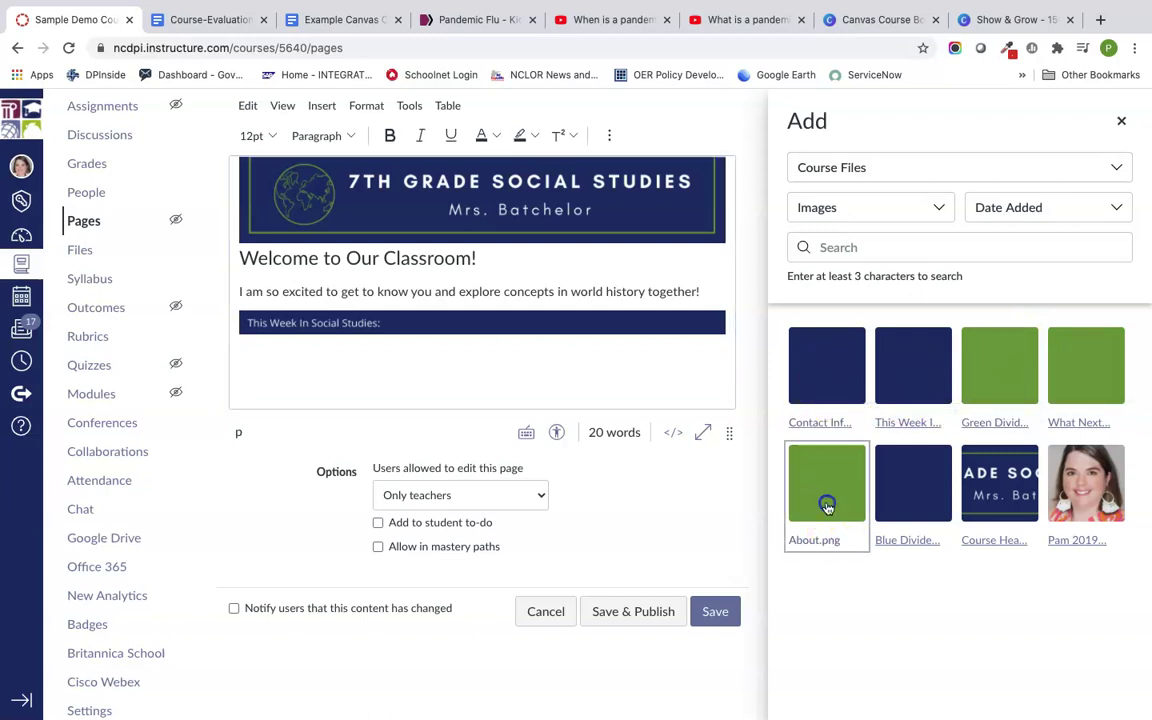
pyautogui.scroll(-2, 658, 357)
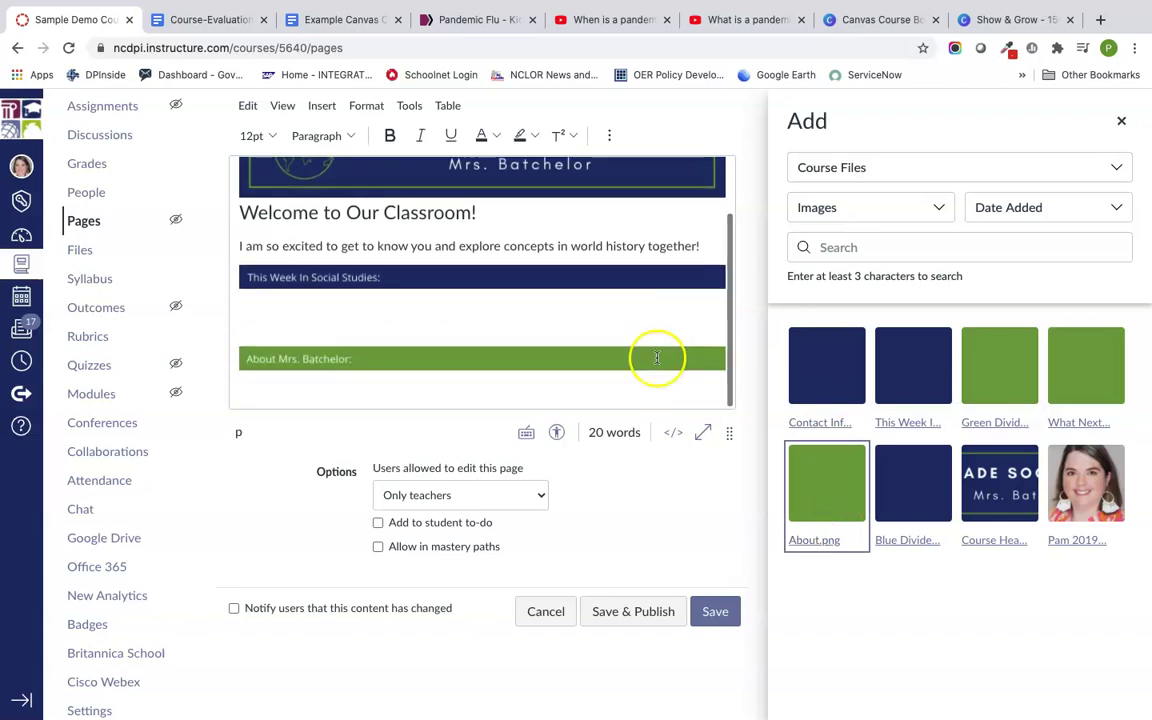
# Insert the Contact Information.png course image on the line below the green About banner.
pyautogui.click(565, 383)
pyautogui.scroll(-1, 563, 383)
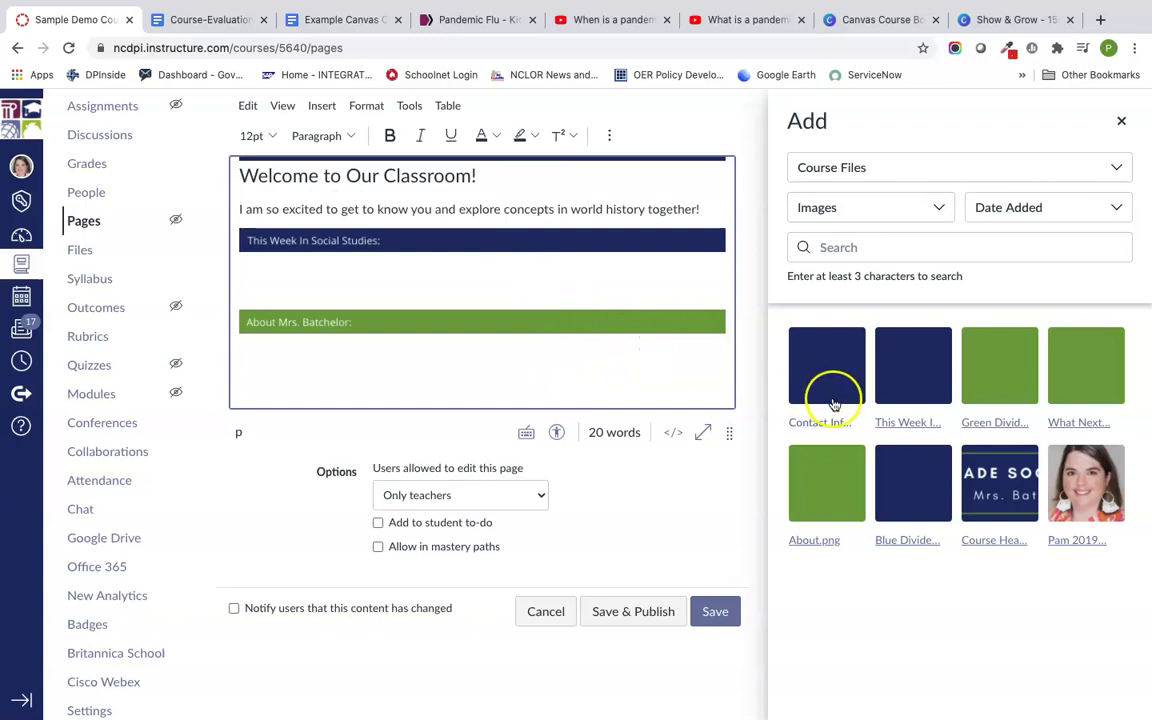
pyautogui.click(826, 362)
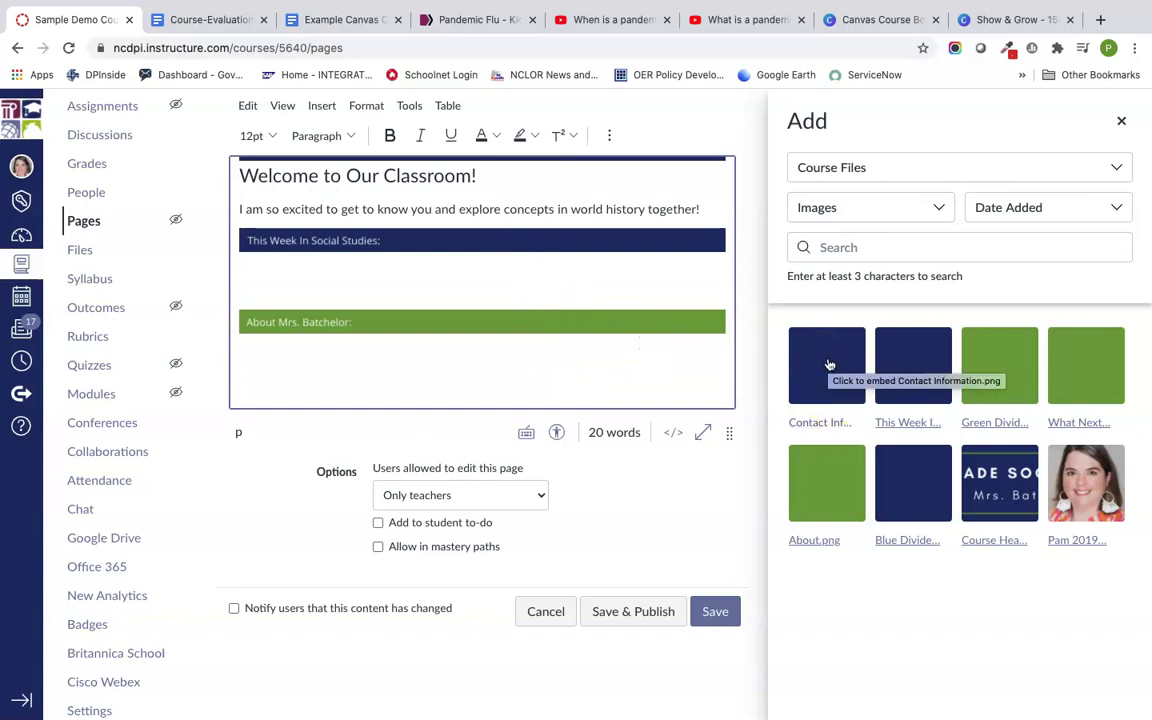
pyautogui.click(829, 365)
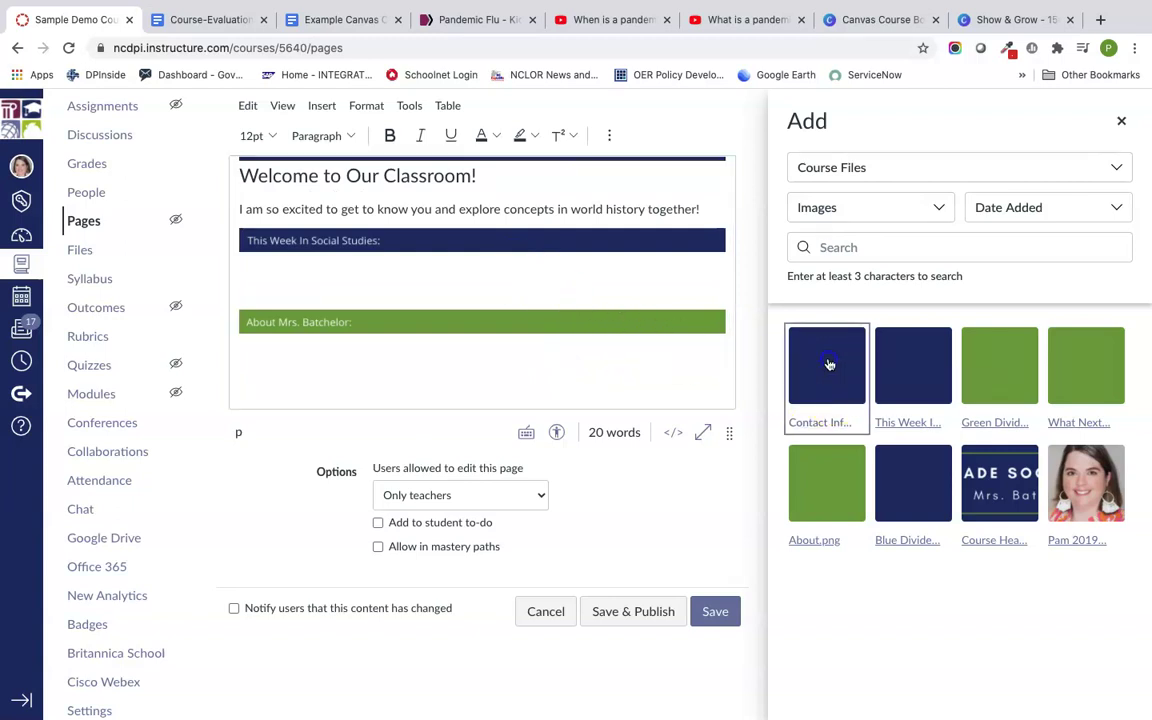
pyautogui.click(580, 361)
# Under the This Week banner, write "This week we will explore pandemics and epidemics in our history and how they effect society." and close the image browser.
pyautogui.click(535, 272)
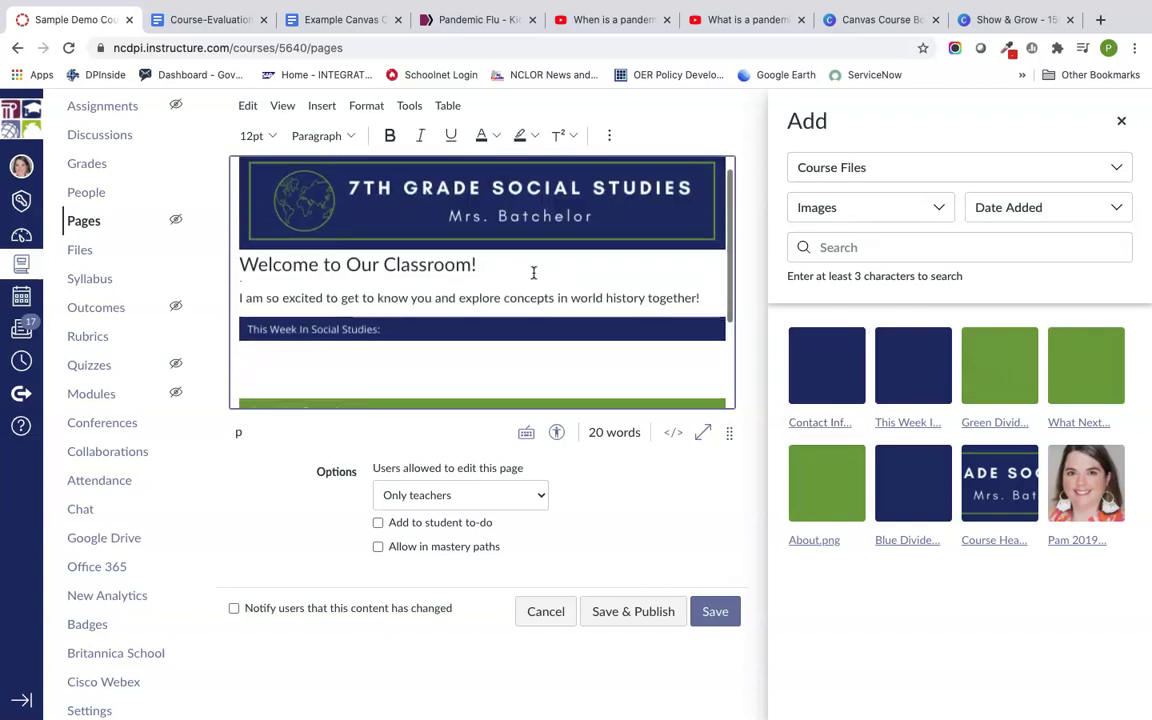
pyautogui.scroll(2, 532, 272)
pyautogui.click(351, 353)
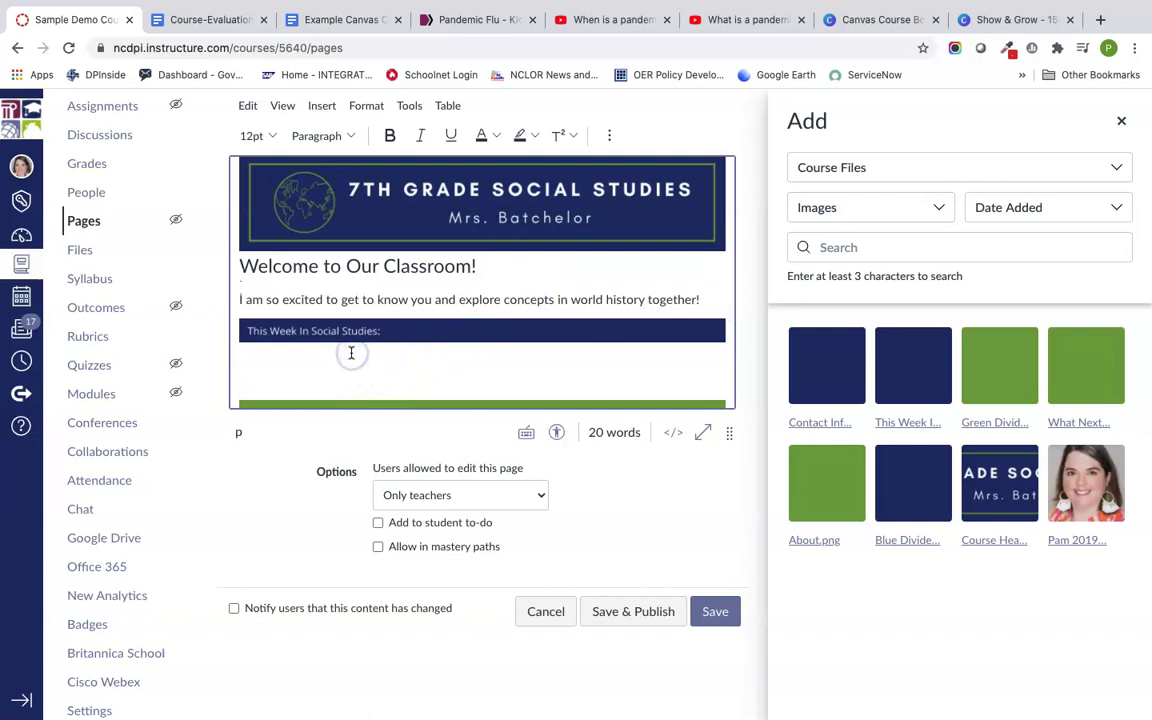
pyautogui.write('This week we wi')
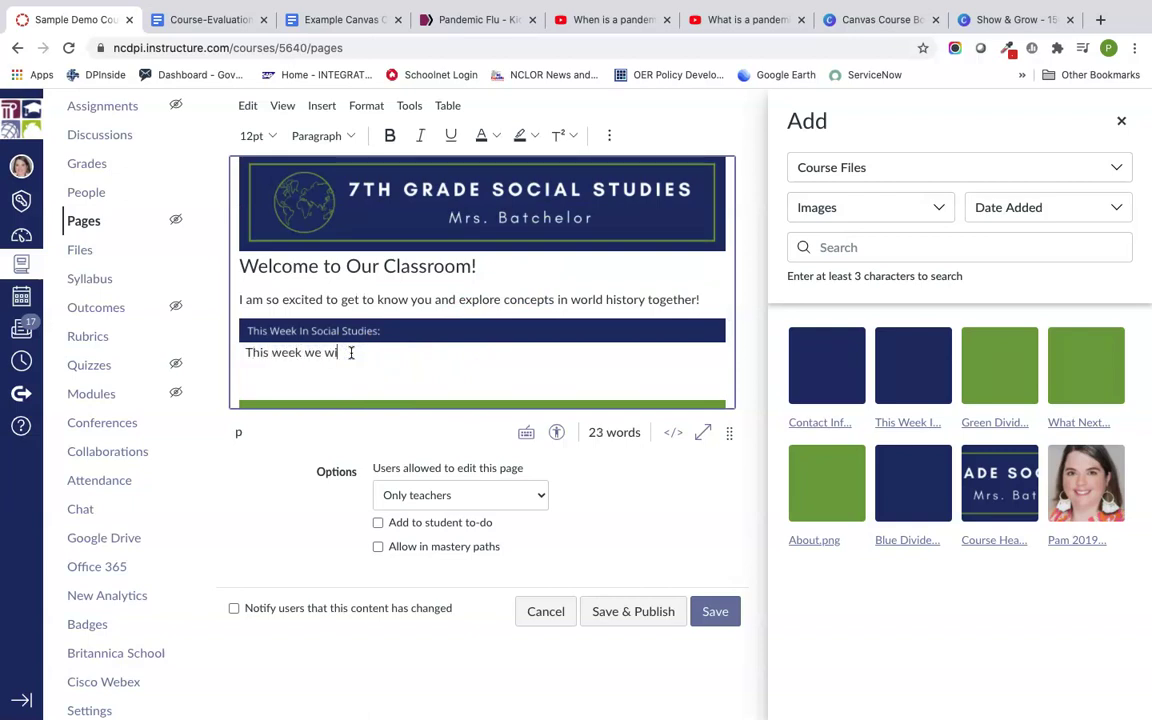
pyautogui.write('ll')
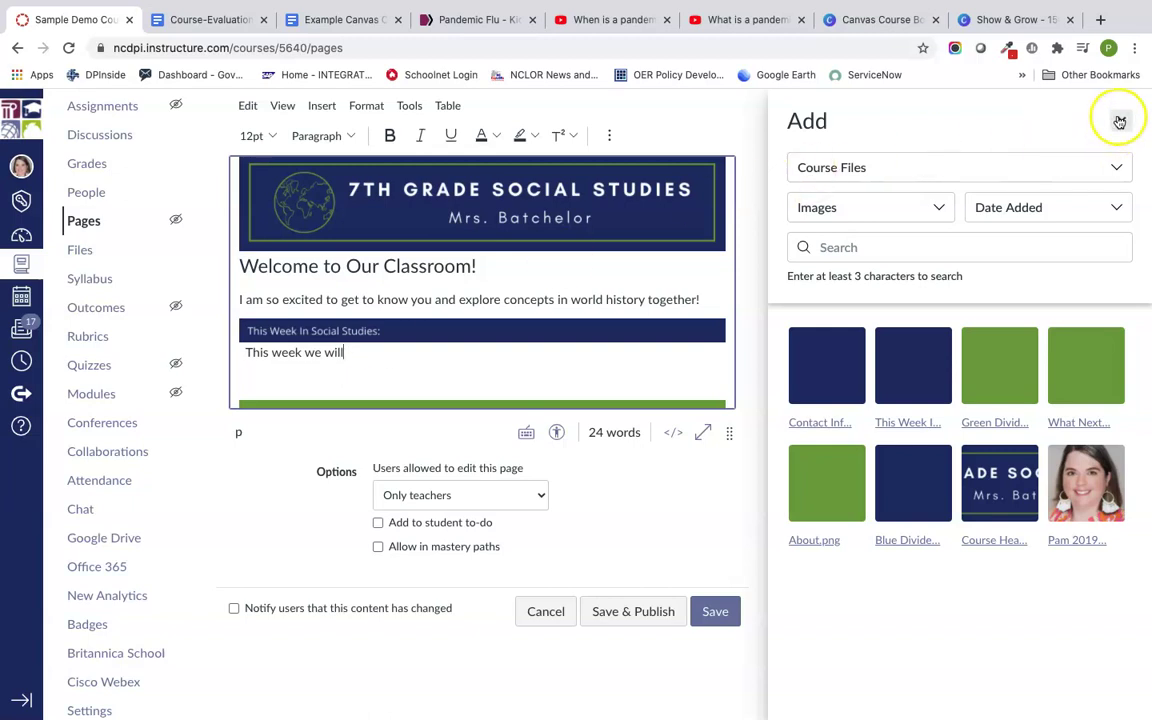
pyautogui.click(1120, 121)
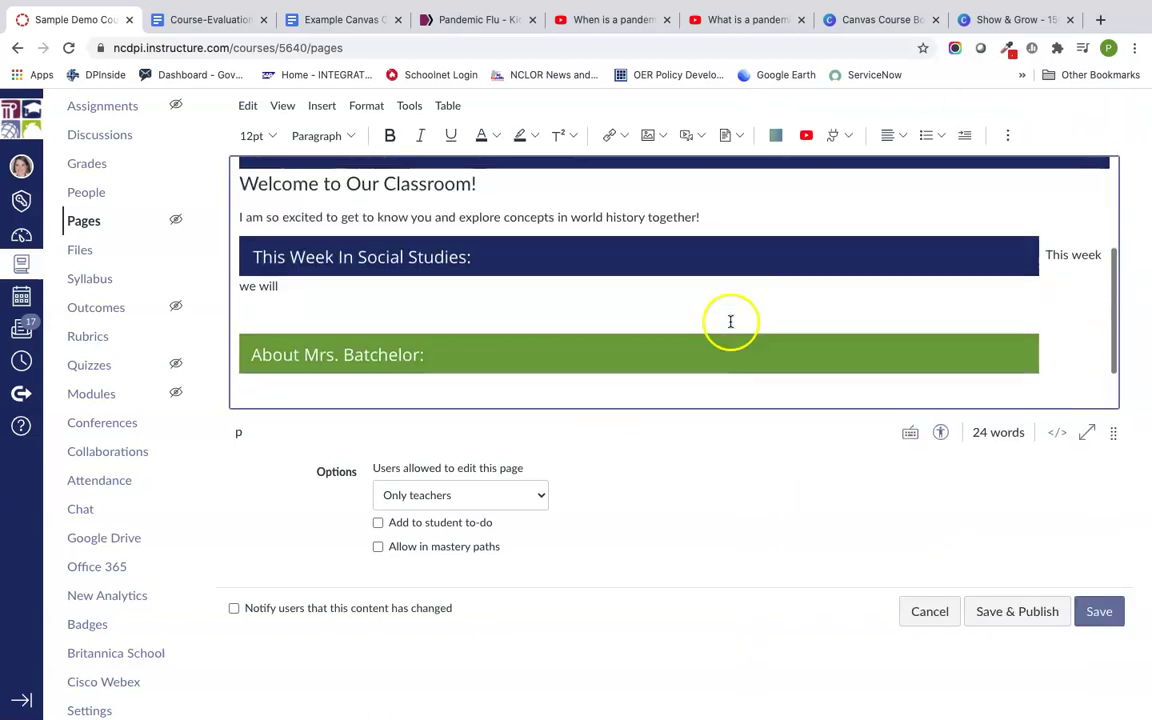
pyautogui.scroll(-1, 730, 322)
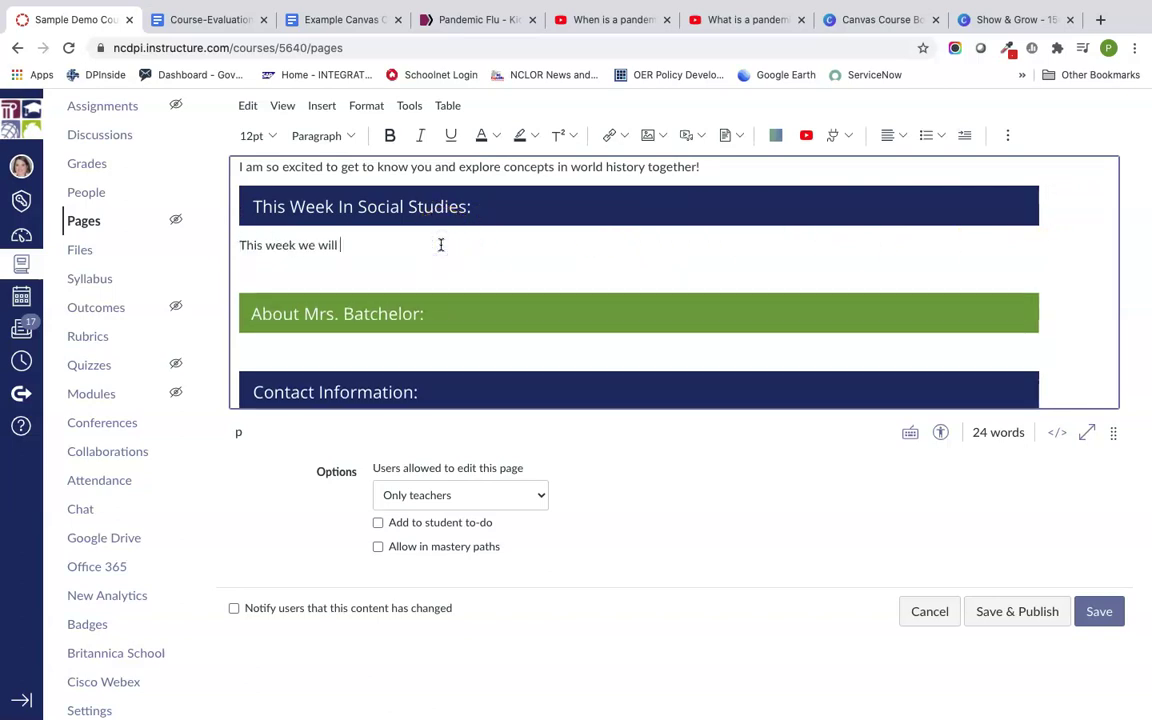
pyautogui.write('explore pandemics and epidemics in')
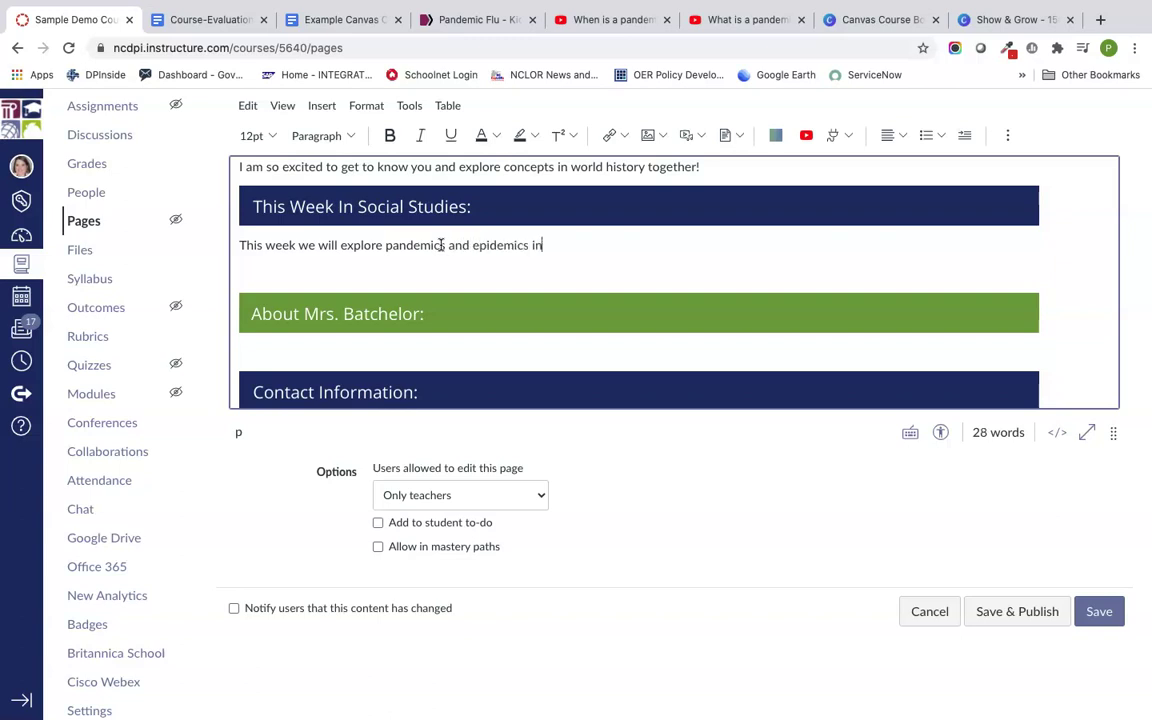
pyautogui.write(' our history and ho')
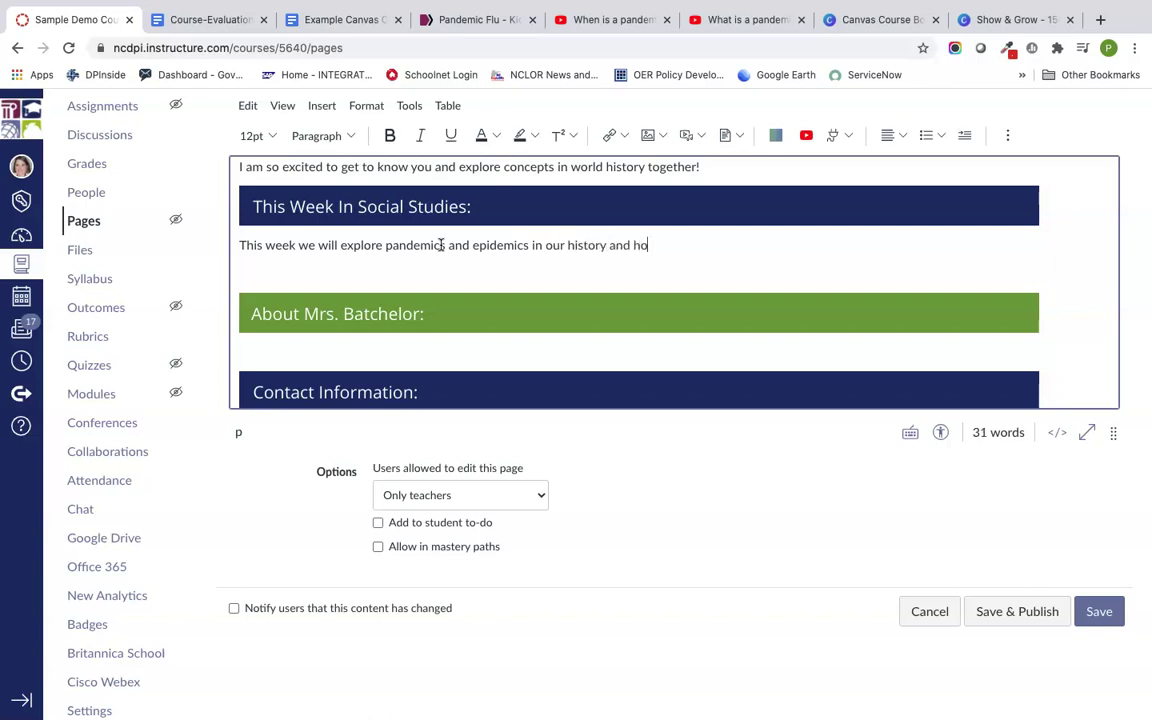
pyautogui.write('w they effect society.')
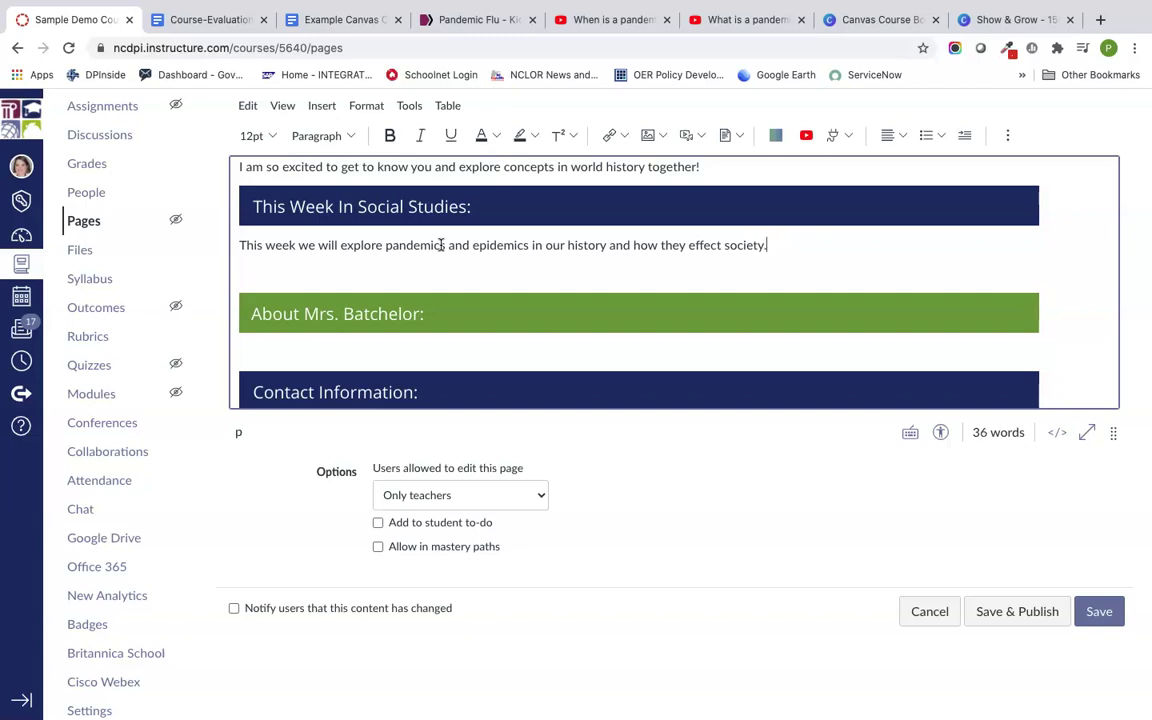
# Under the About banner, write the teacher's name followed by "got her degree from East Carolina University and loves all things P-I-R-A-T-E-S!".
pyautogui.click(310, 341)
pyautogui.write('Mrs. Batche')
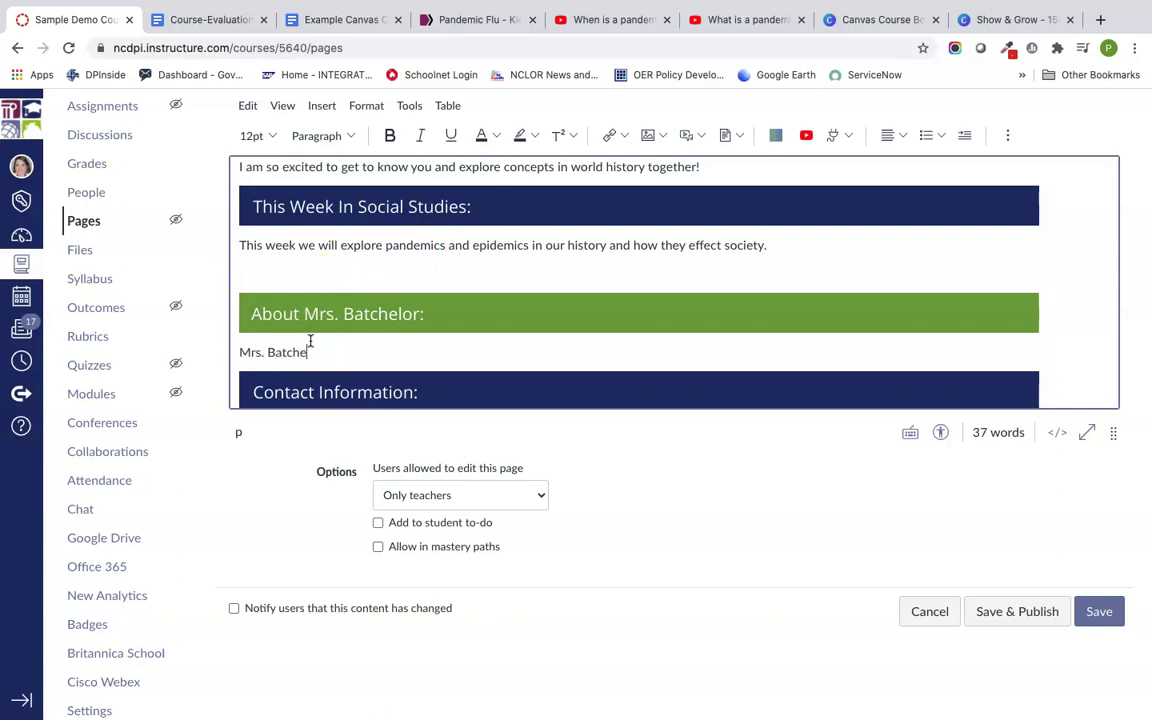
pyautogui.write('lor got her degree')
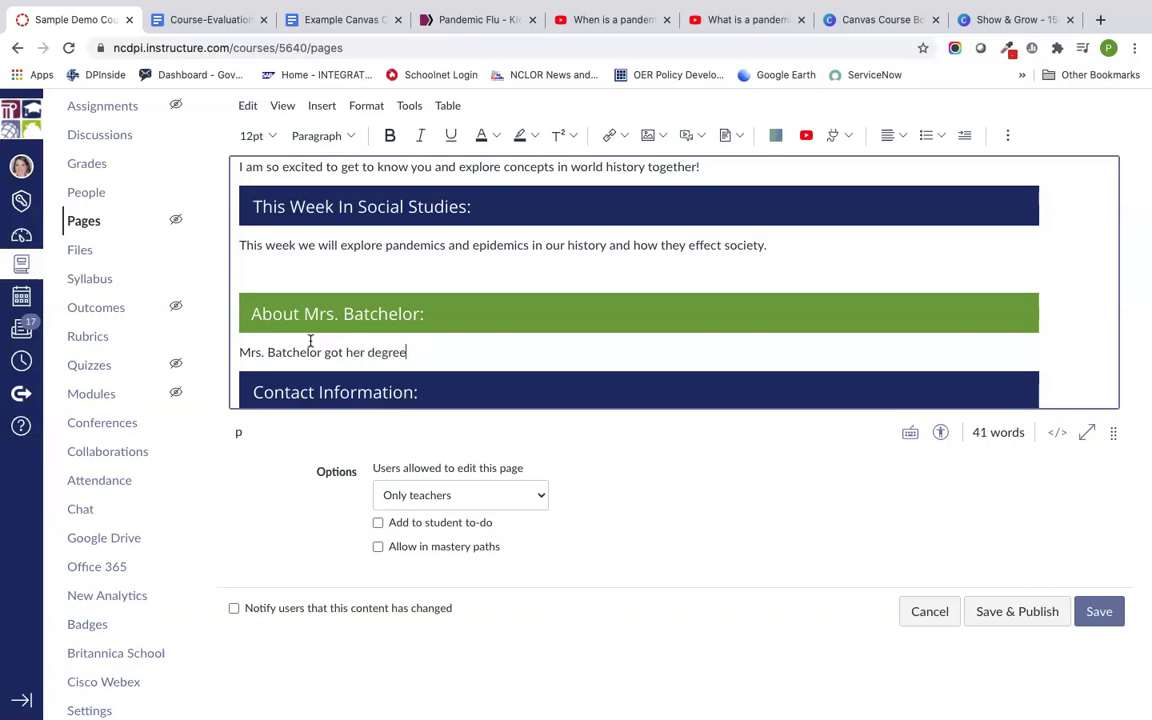
pyautogui.write(' from East Carolin')
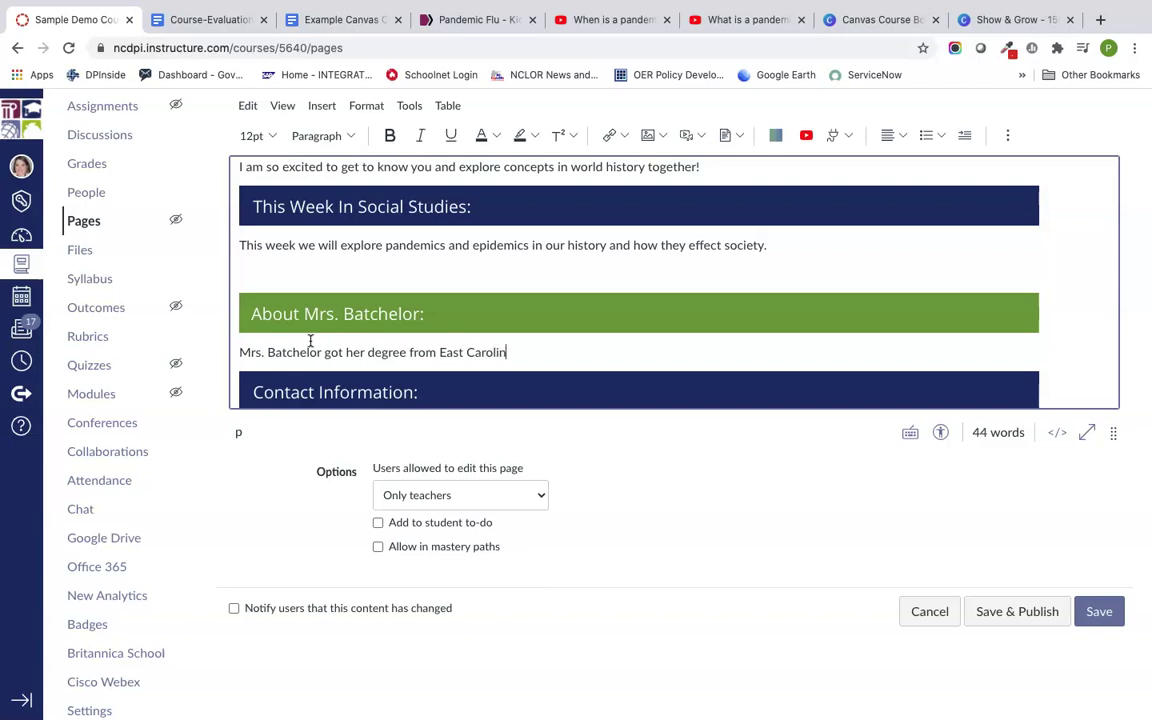
pyautogui.write('a University and loves all')
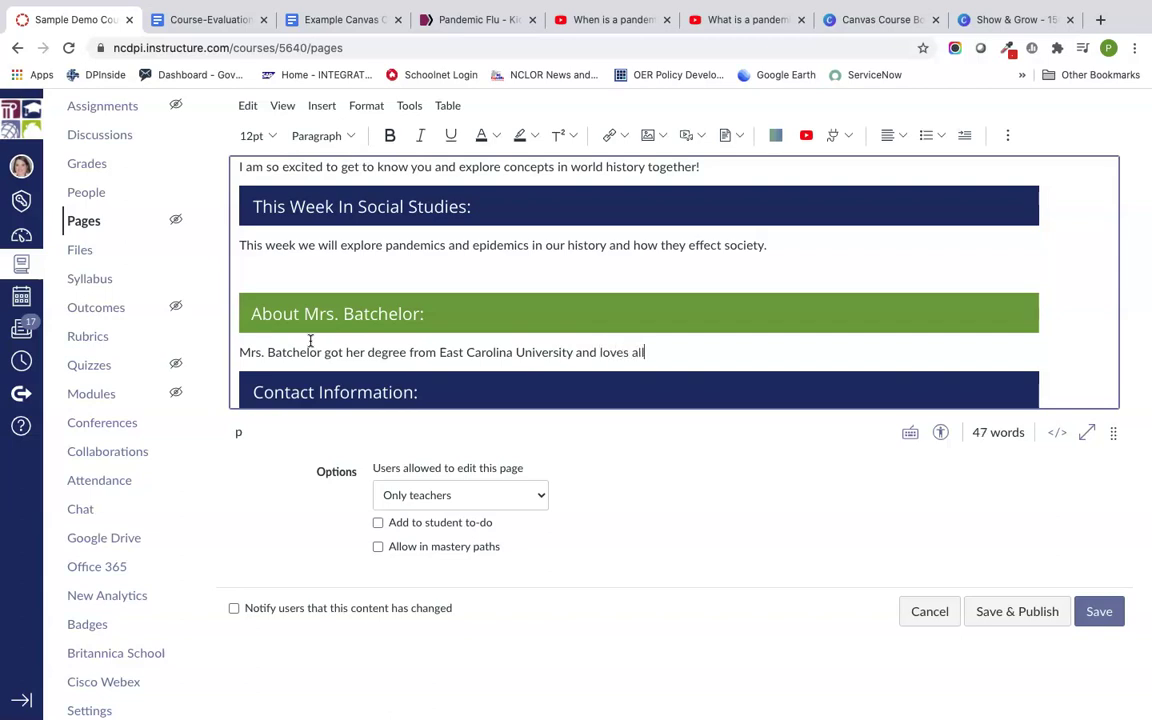
pyautogui.write(' things')
pyautogui.write('P-I-R-A-T')
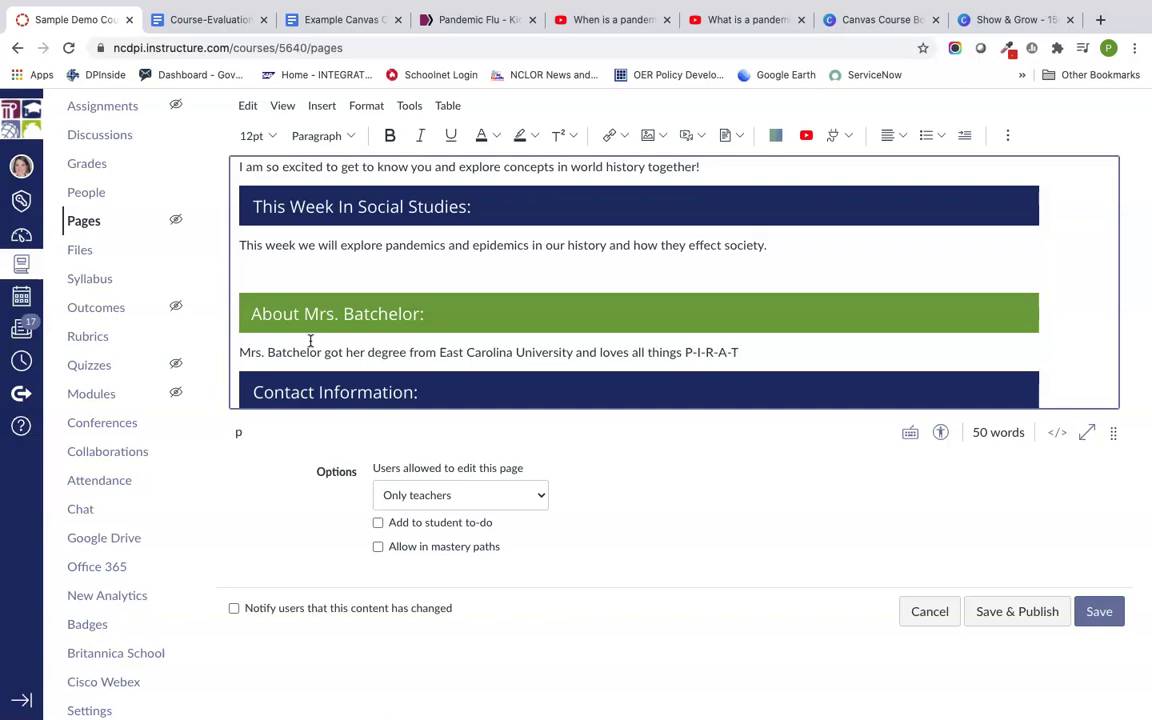
pyautogui.write('-E-S!')
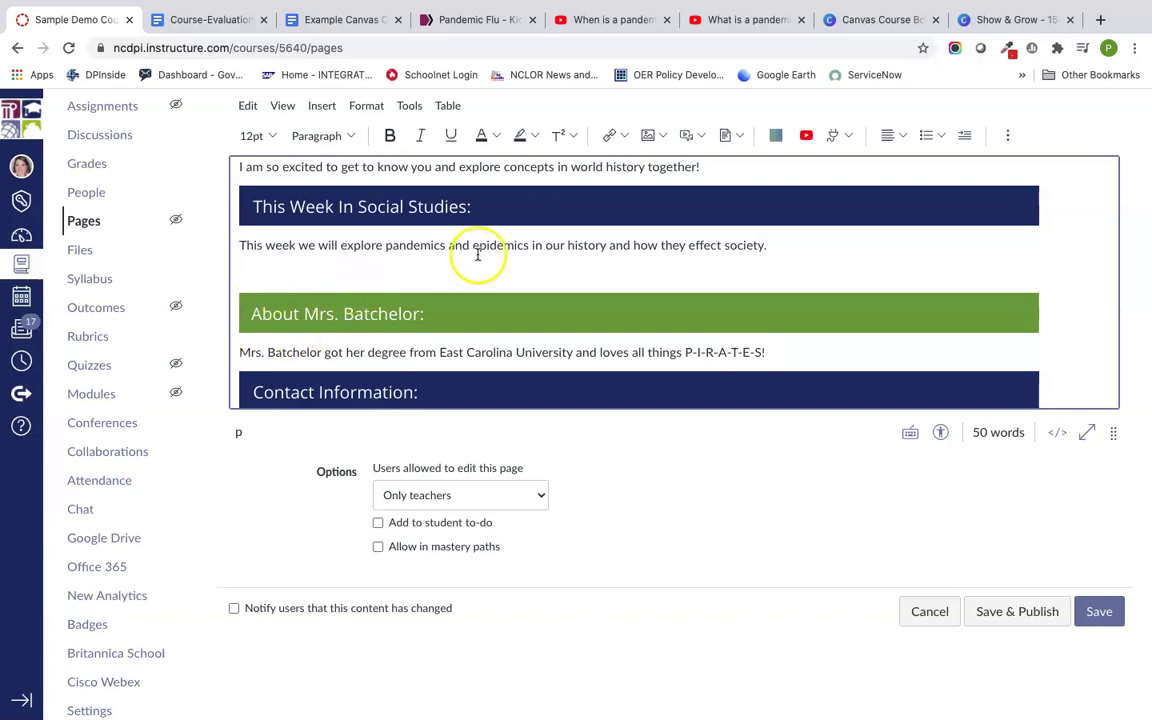
# Insert the teacher's portrait from the course images after the biography sentence and close the image browser.
pyautogui.click(660, 137)
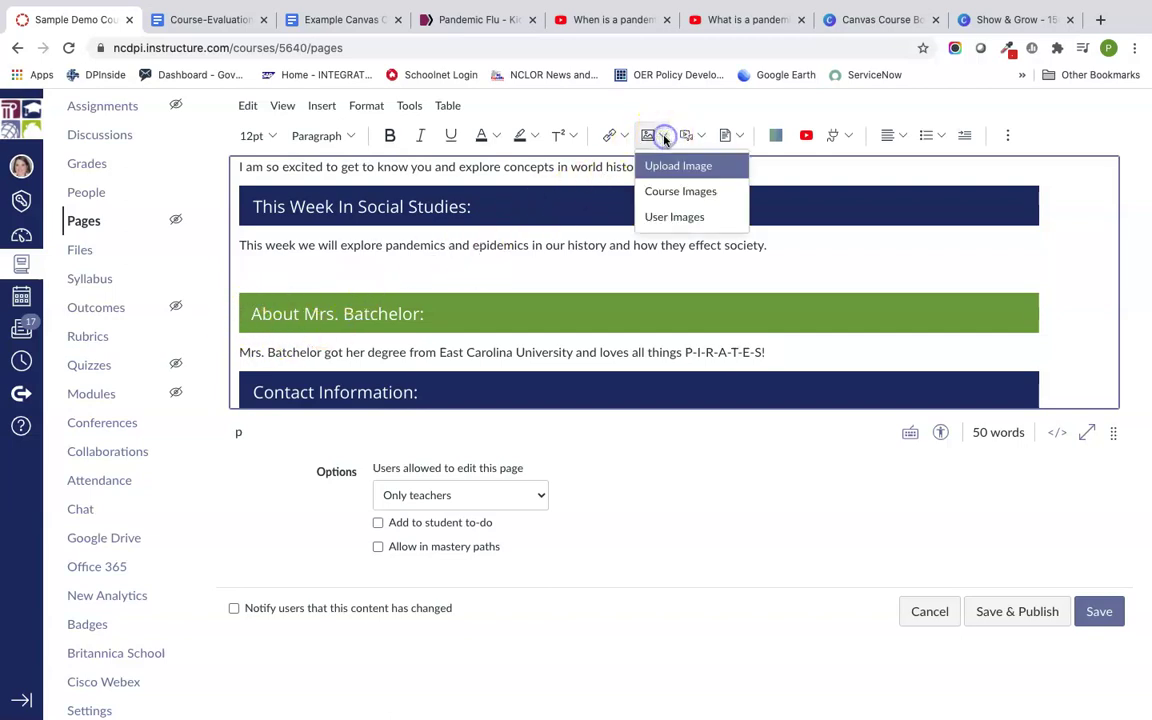
pyautogui.click(683, 192)
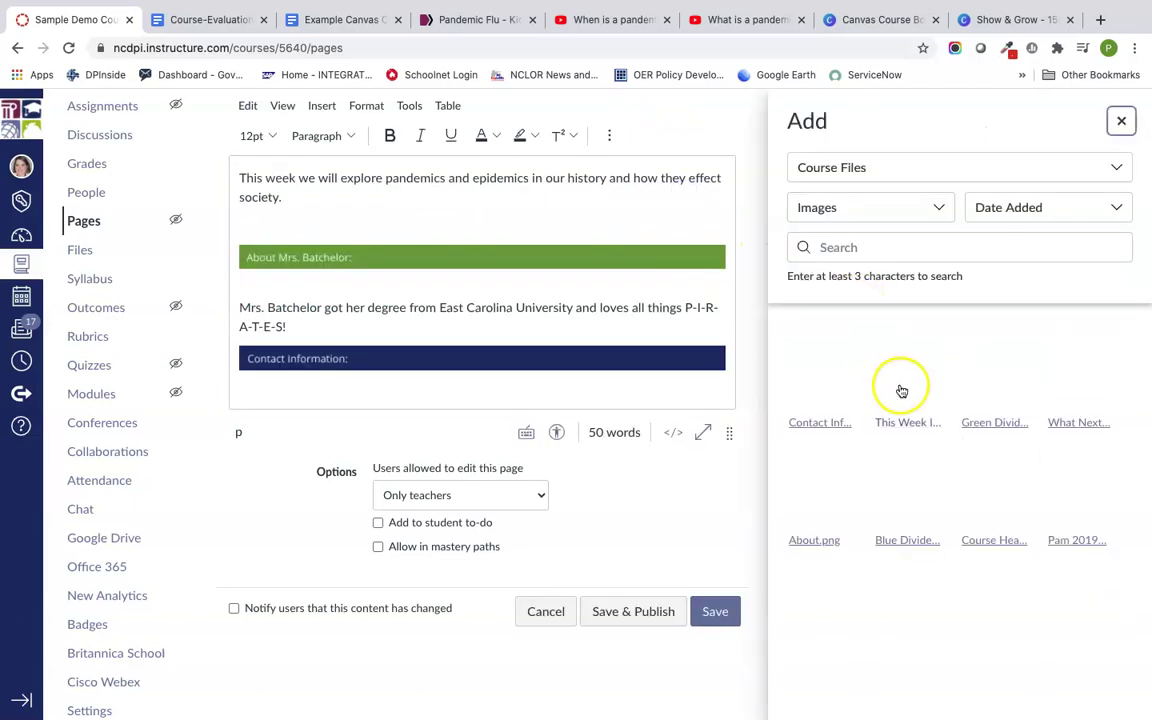
pyautogui.click(1086, 483)
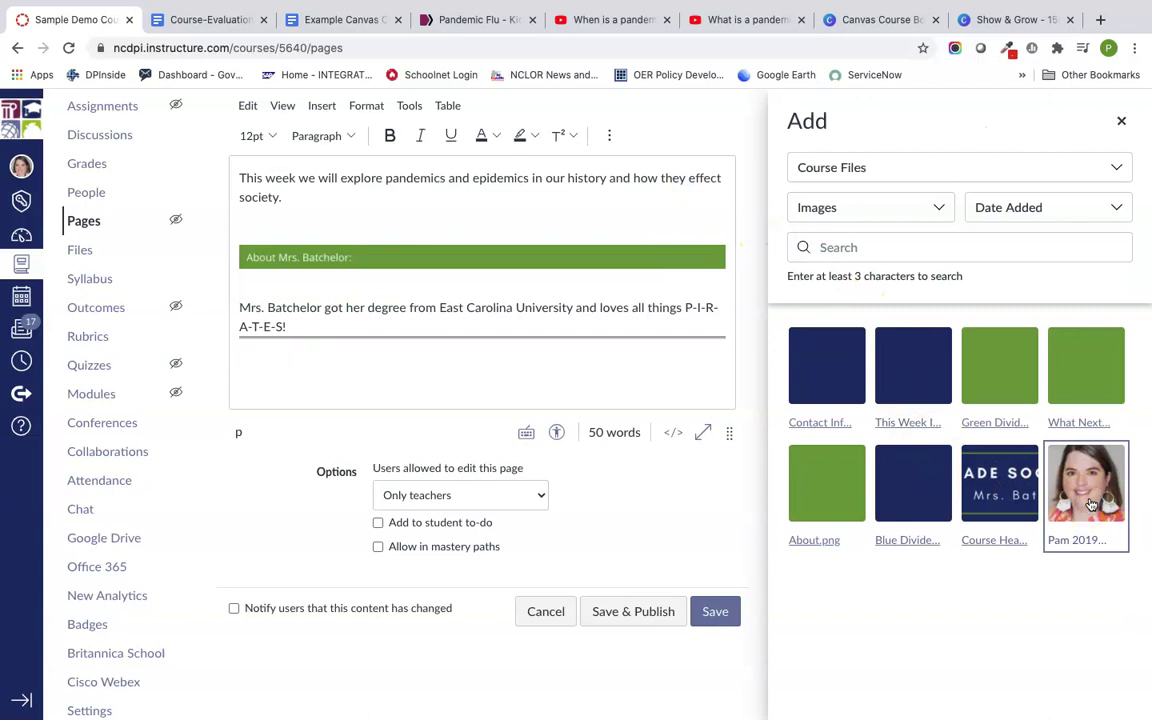
pyautogui.click(1121, 121)
# Shrink the teacher's portrait with its corner handles so that it fits beside the biography sentence.
pyautogui.scroll(-10, 701, 330)
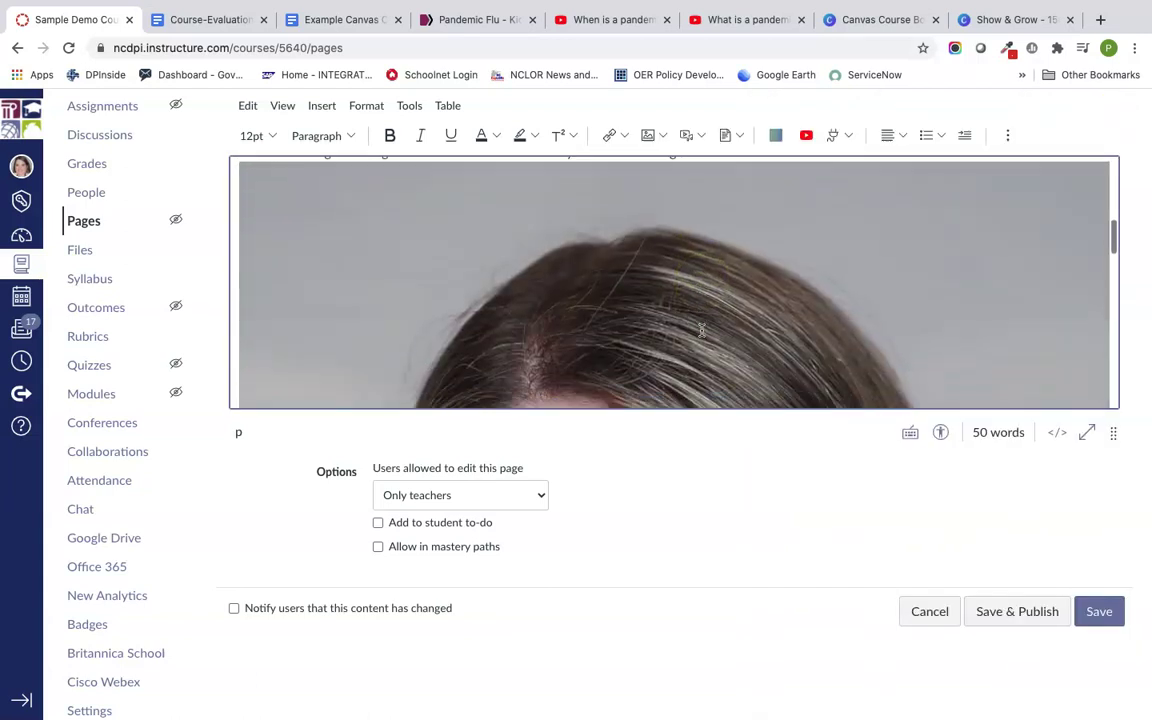
pyautogui.scroll(-8, 701, 330)
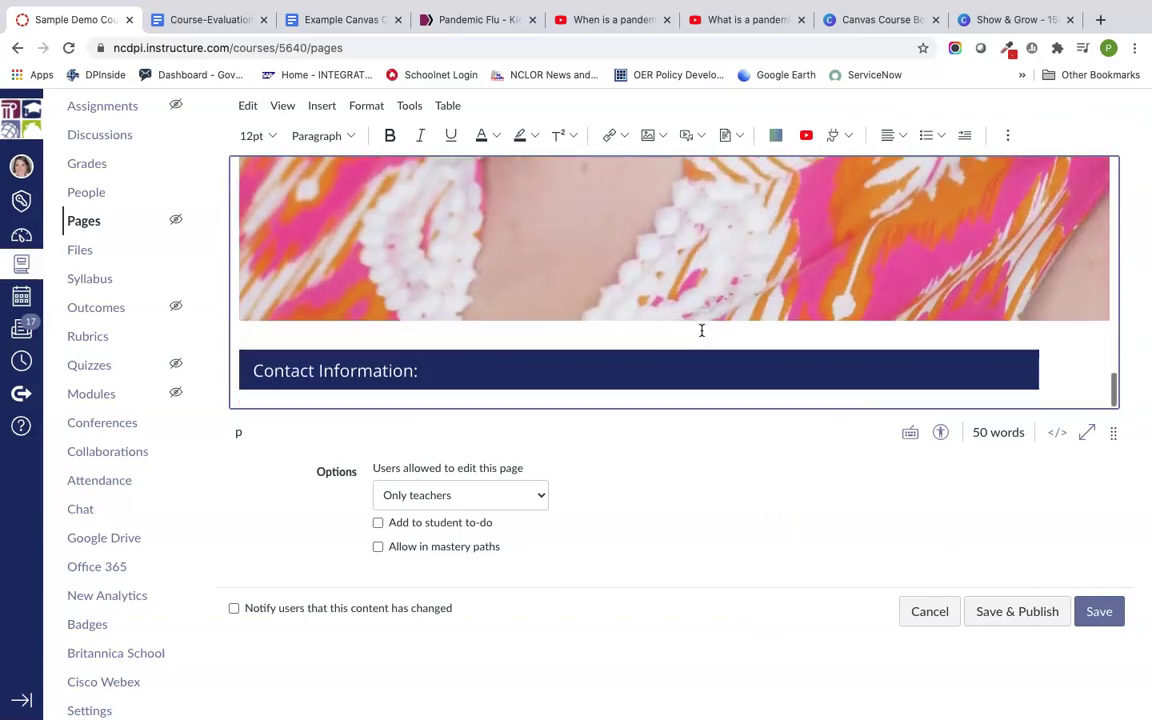
pyautogui.click(643, 261)
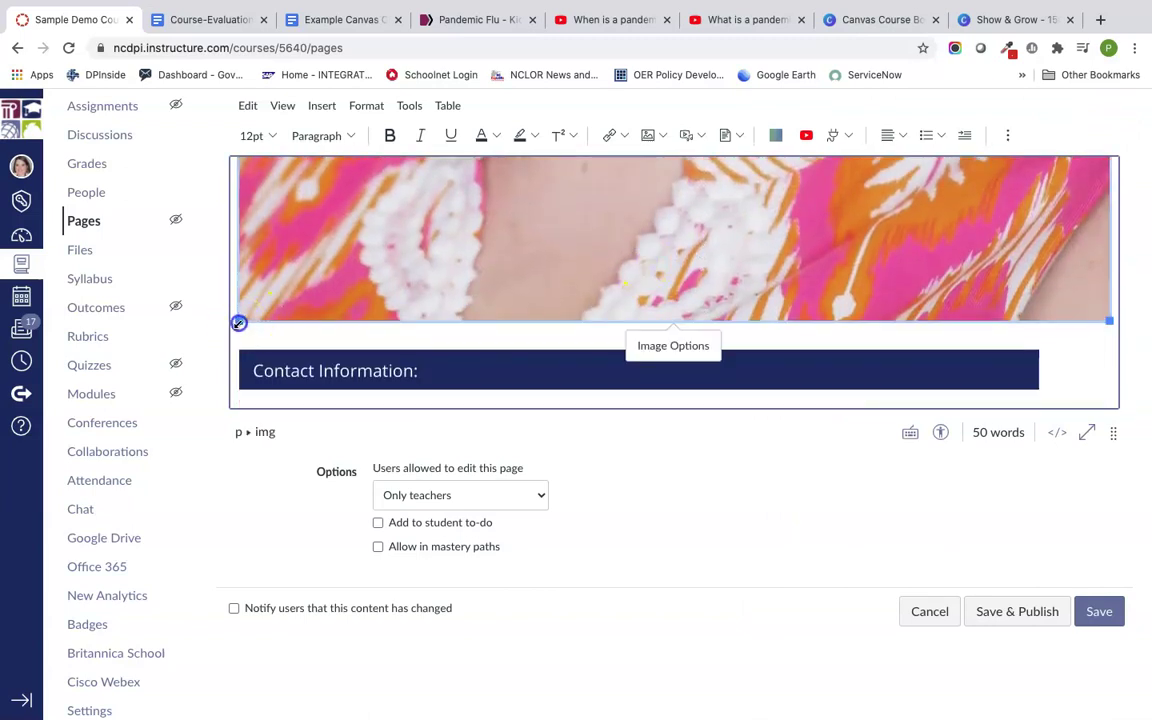
pyautogui.moveTo(239, 321); pyautogui.dragTo(694, 178)
pyautogui.moveTo(653, 340); pyautogui.dragTo(474, 221)
pyautogui.scroll(3, 474, 221)
pyautogui.scroll(-3, 474, 221)
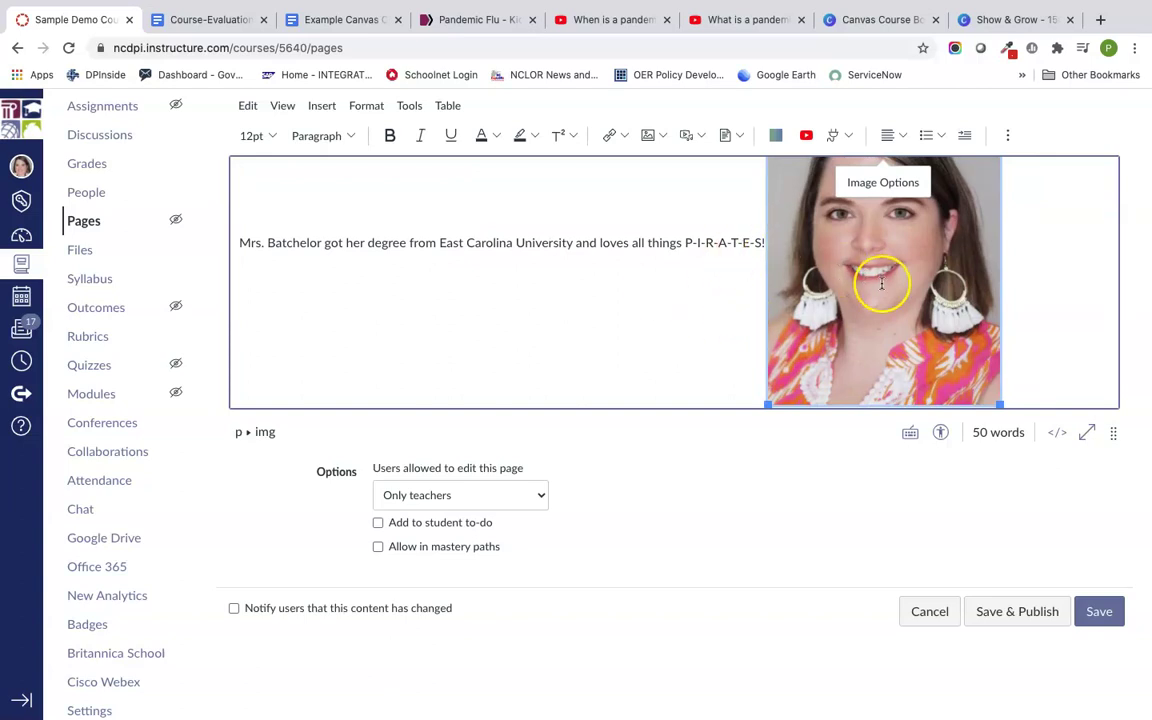
# Try centring the teacher's portrait, and finally left-align it so that the biography text wraps beside it.
pyautogui.click(893, 135)
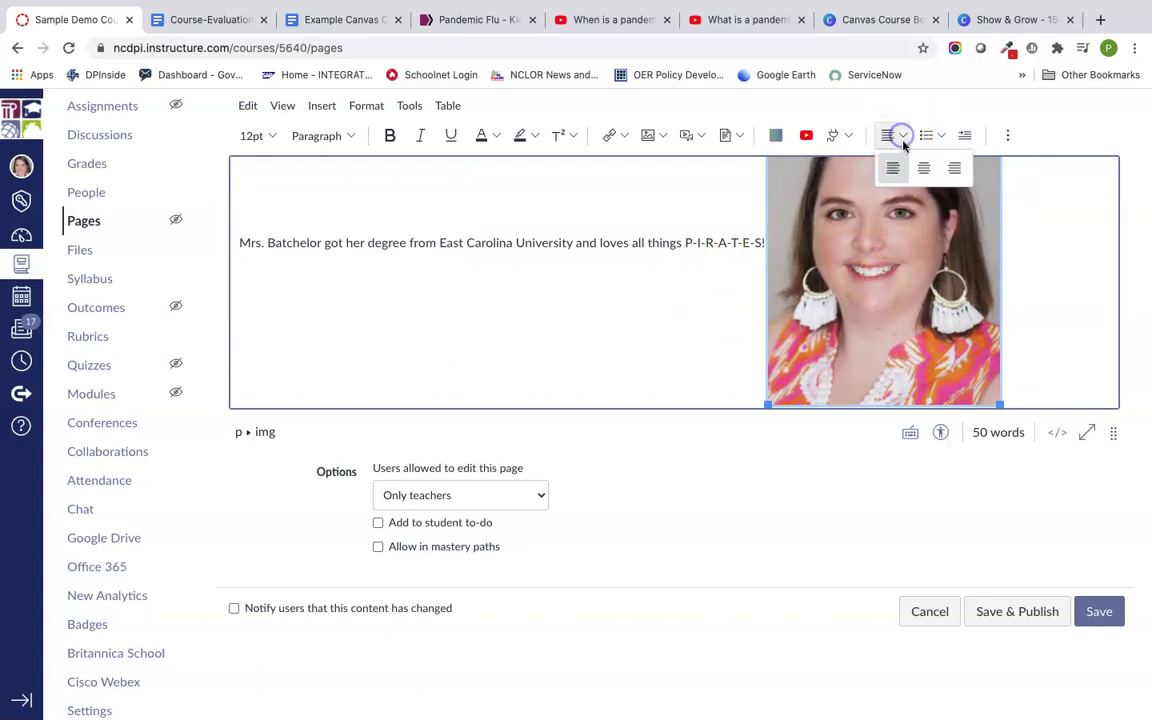
pyautogui.click(926, 172)
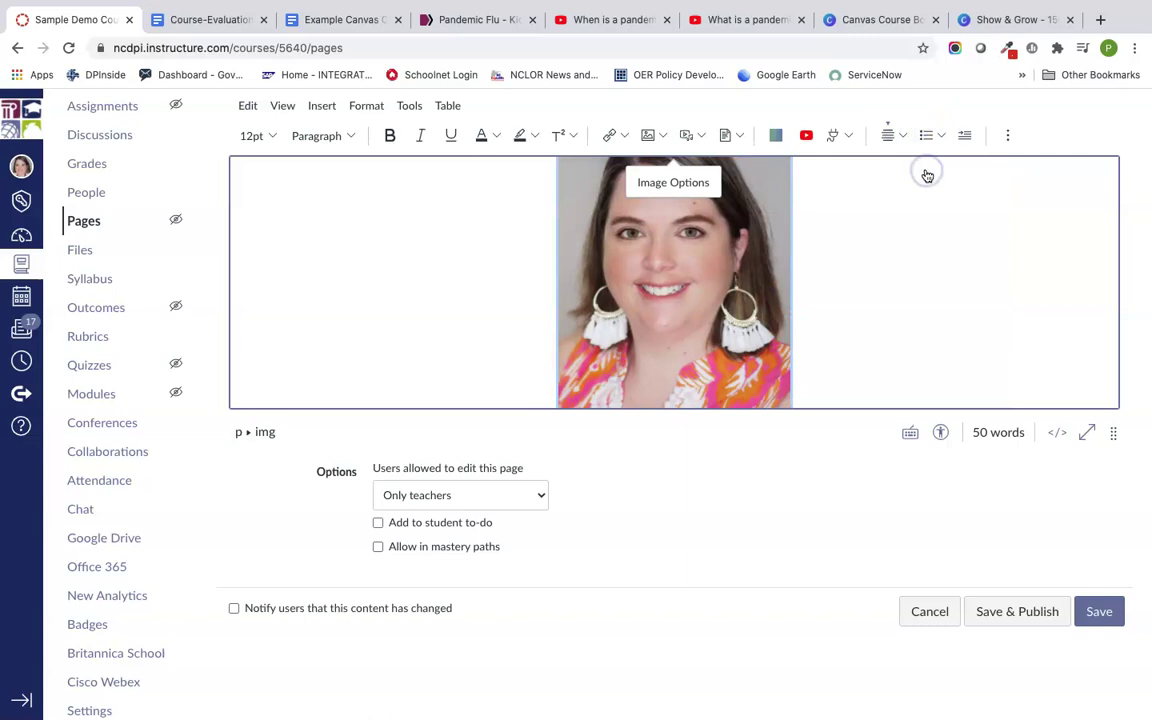
pyautogui.click(893, 135)
pyautogui.click(888, 168)
# Shrink the left-aligned teacher's portrait proportionally by its corner above the Contact Information banner and deselect it.
pyautogui.scroll(1, 755, 286)
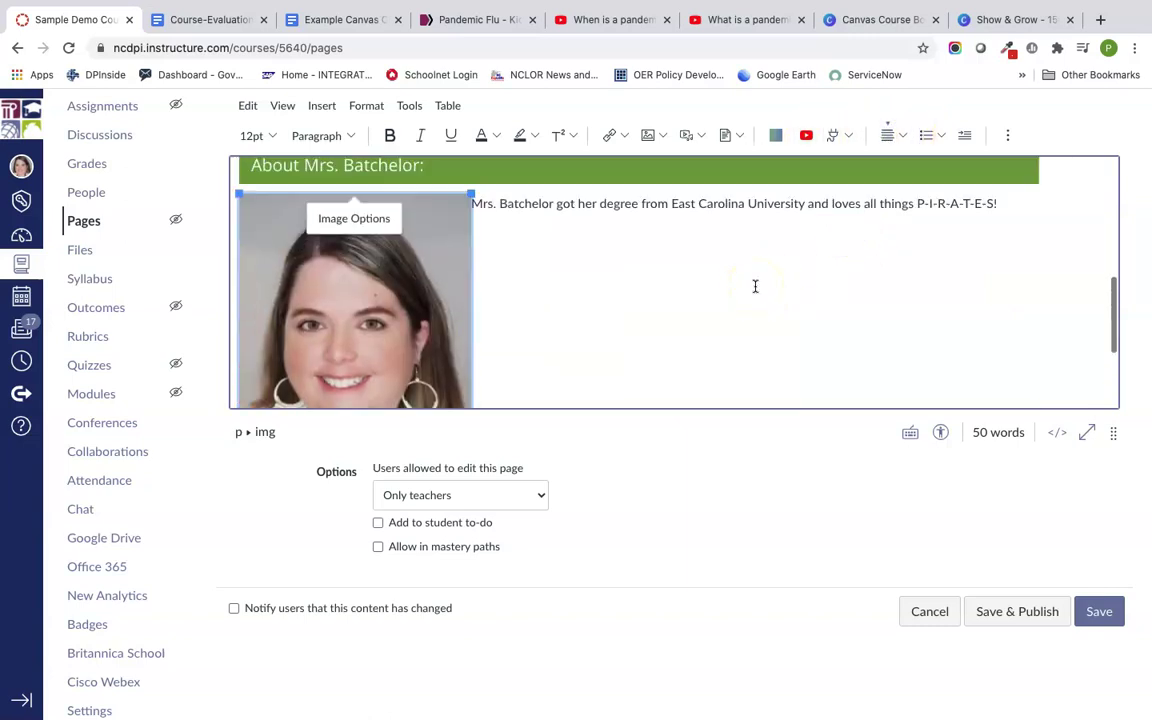
pyautogui.scroll(-2, 755, 286)
pyautogui.scroll(1, 755, 286)
pyautogui.scroll(-1, 755, 286)
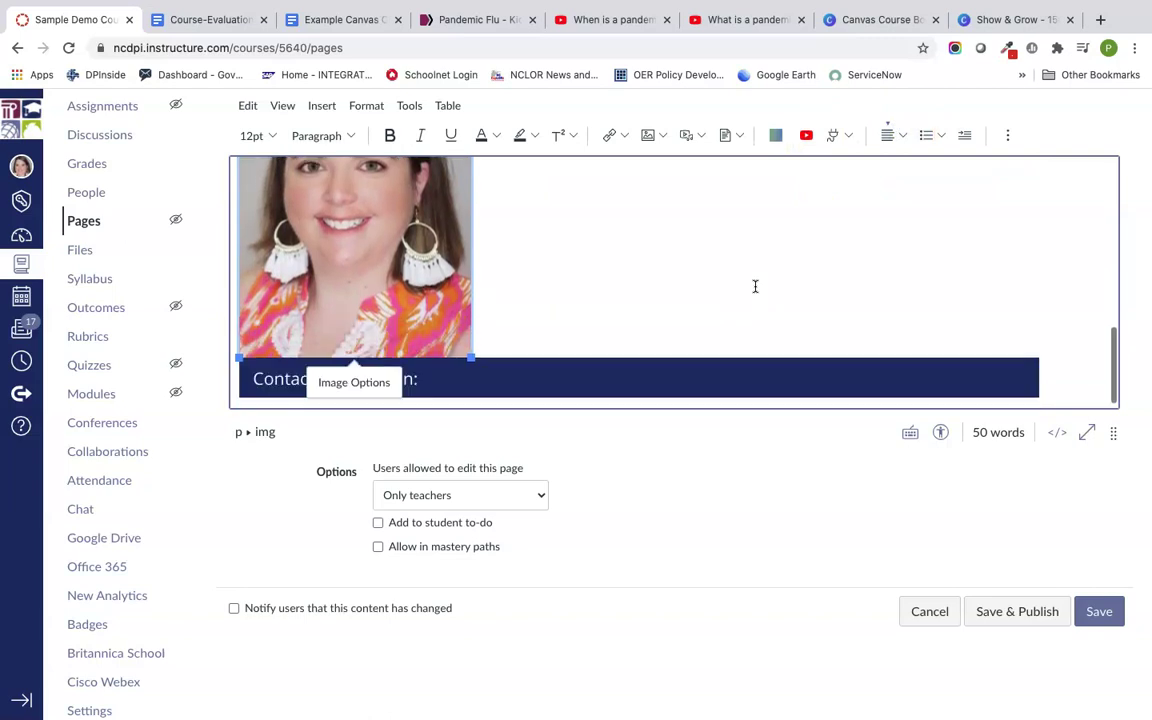
pyautogui.moveTo(470, 357); pyautogui.dragTo(406, 268)
pyautogui.scroll(3, 460, 249)
pyautogui.click(466, 333)
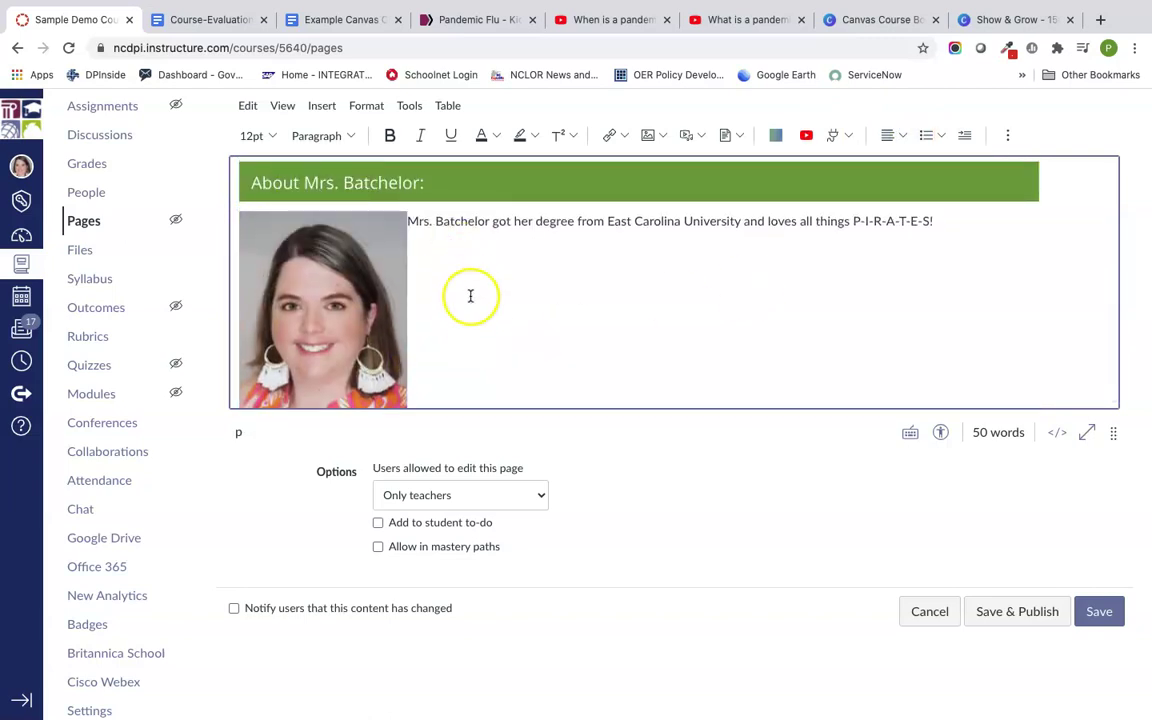
# Append "I have taught 7th grade social studies for eight years. I live with my husband and two children and one basset hound." to the biography.
pyautogui.click(954, 221)
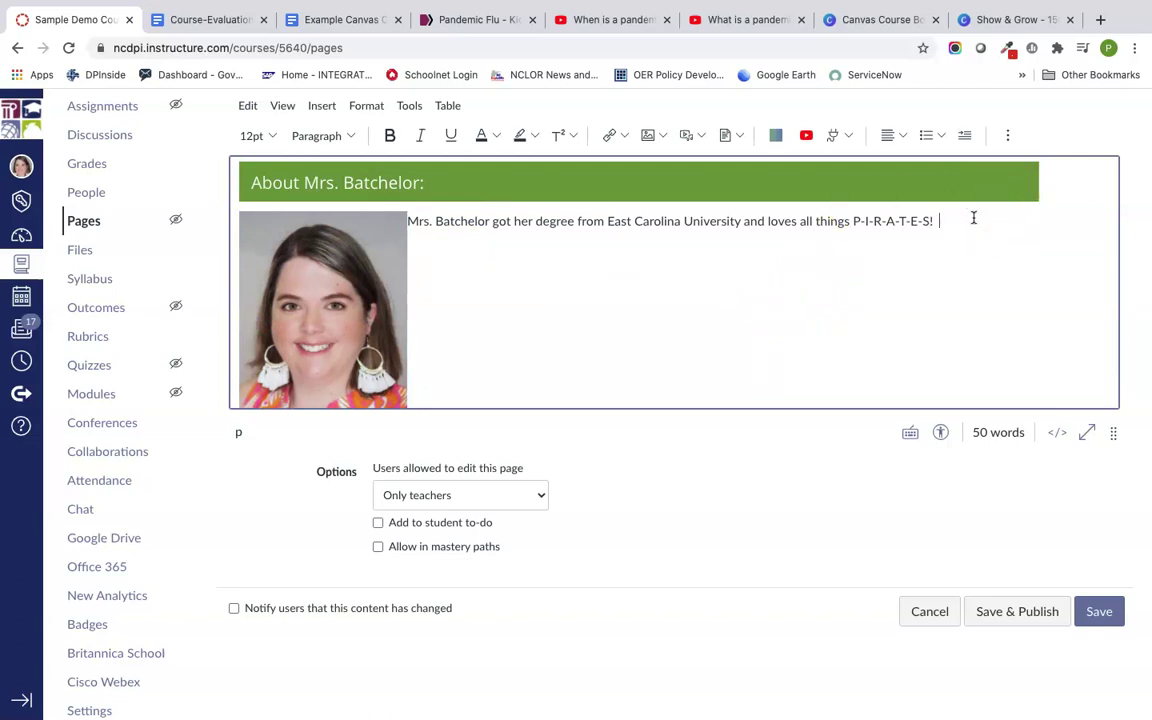
pyautogui.write('I have taught 7th grade soc')
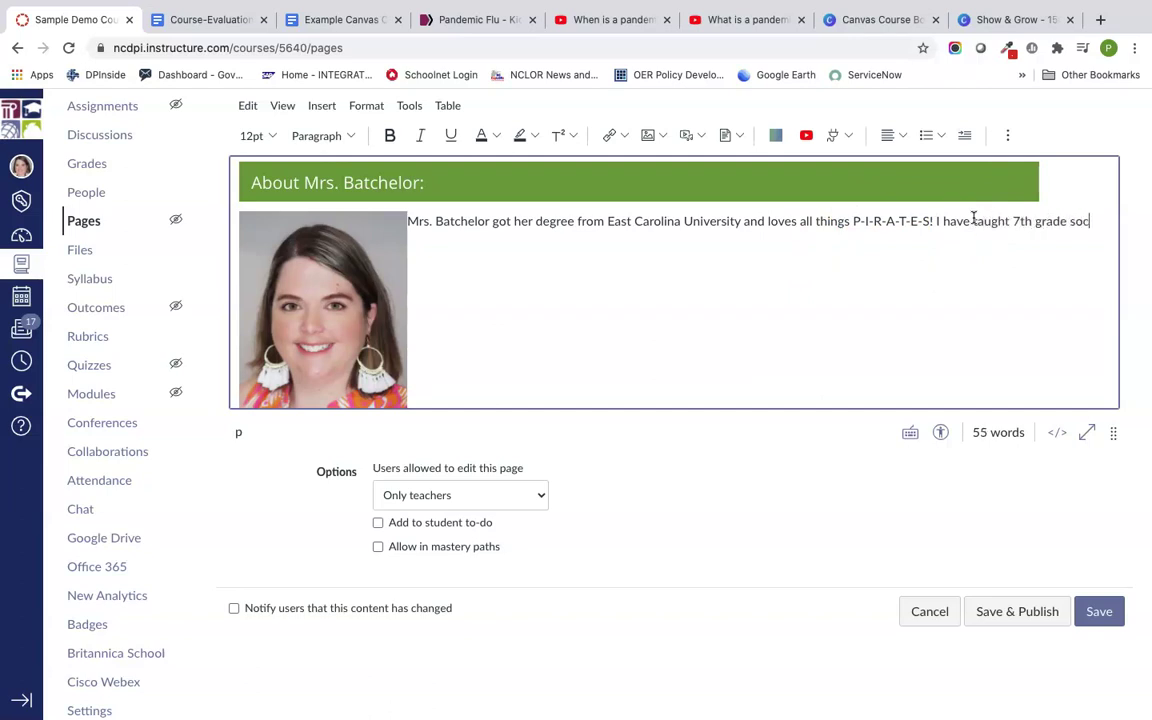
pyautogui.write('ial studies for eight years. I live with my ')
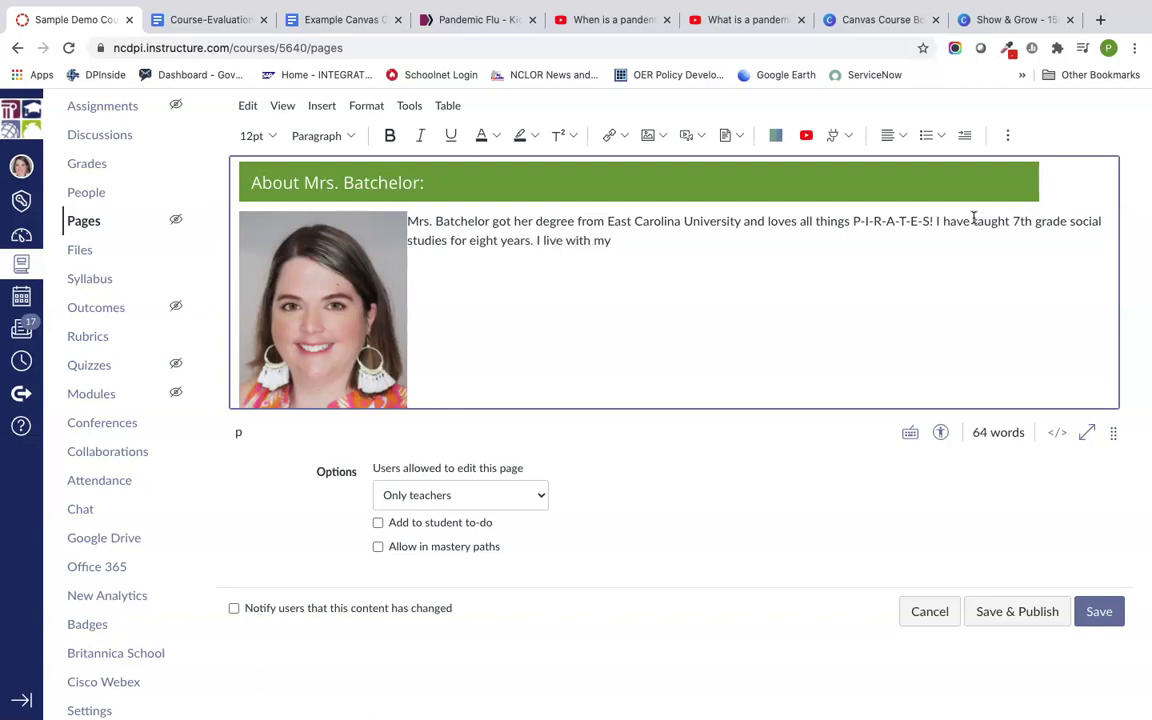
pyautogui.write('husband and two chi')
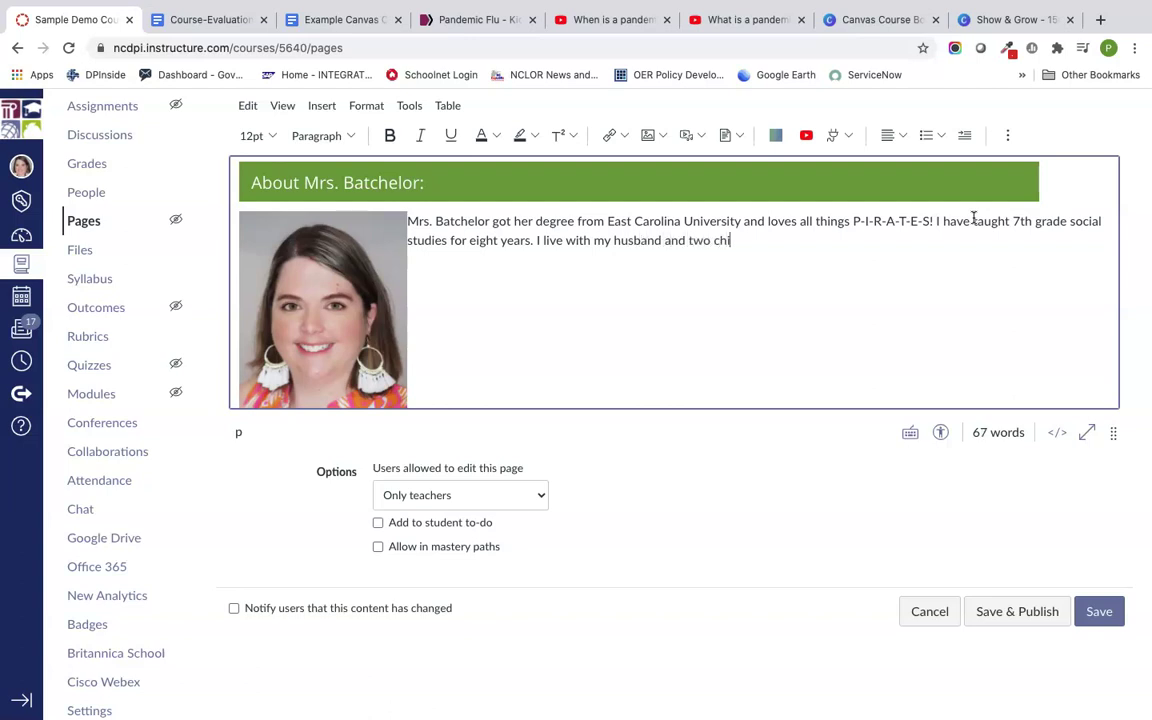
pyautogui.write('ldren and one basset hound.')
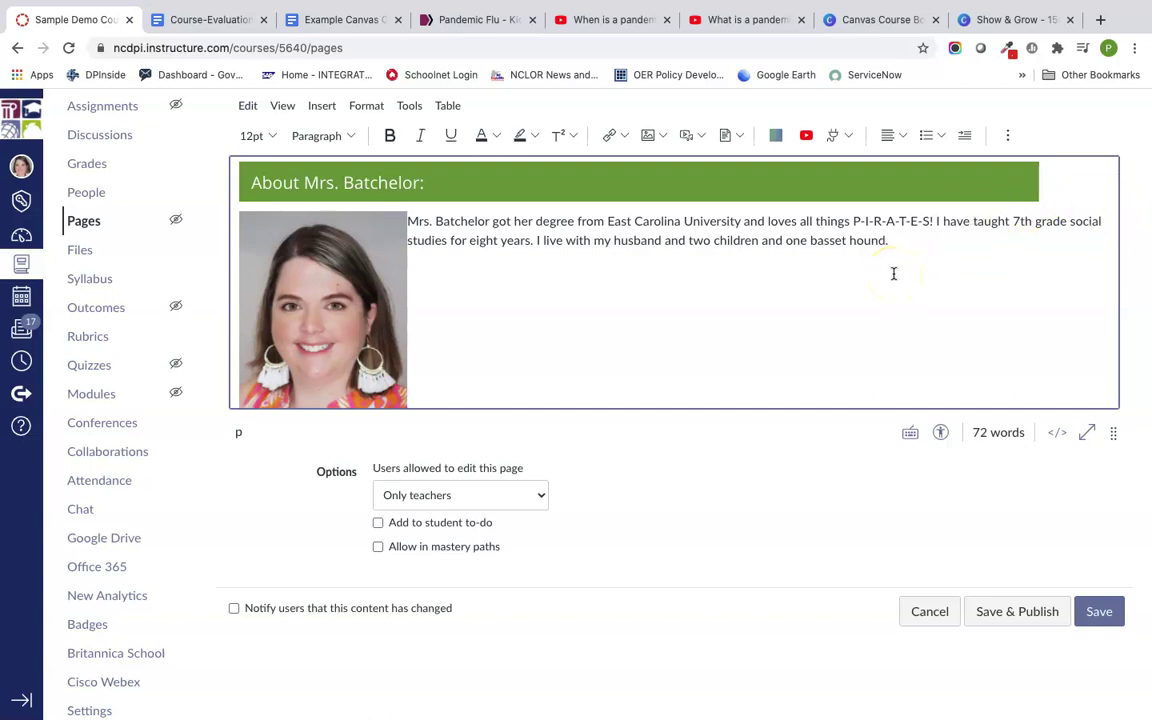
# Replace the green About banner's alt text with "About" followed by the teacher's title and surname, and apply it.
pyautogui.scroll(2, 893, 270)
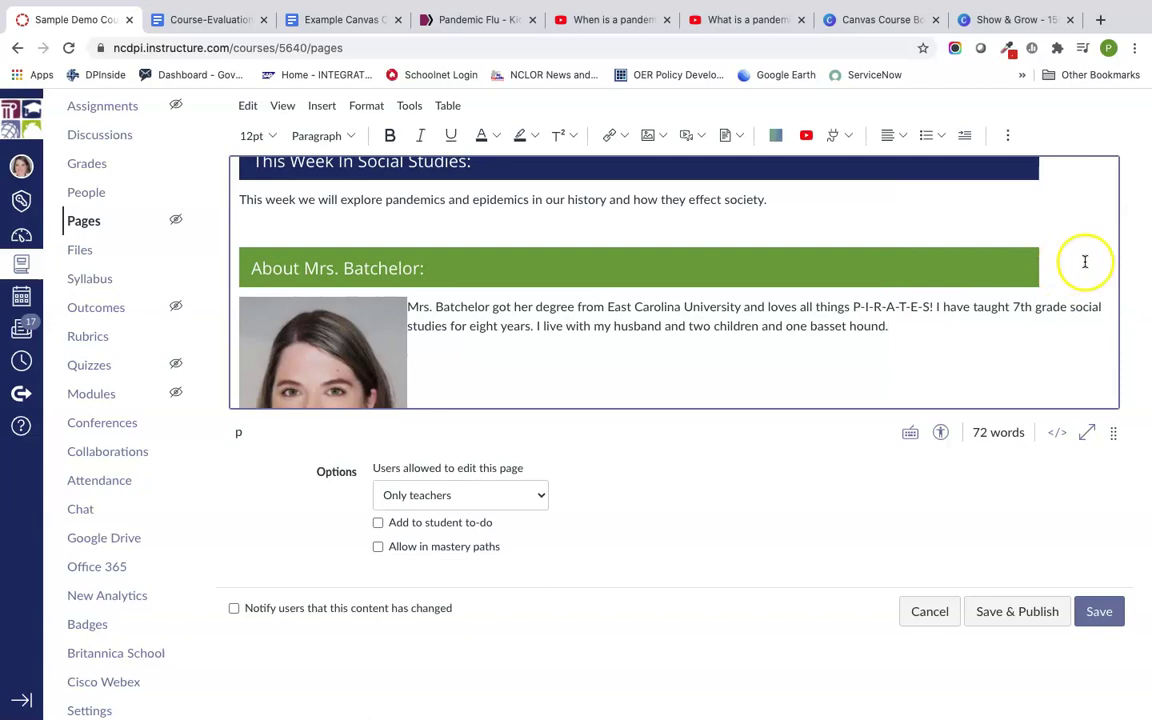
pyautogui.click(999, 263)
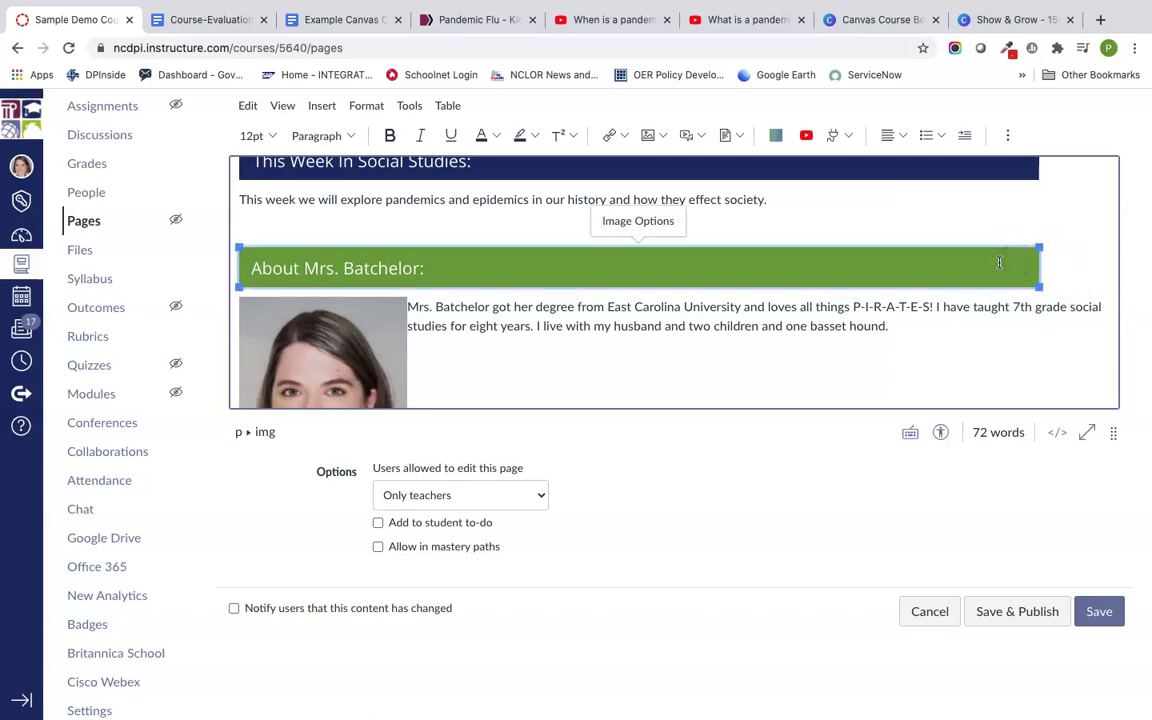
pyautogui.click(628, 222)
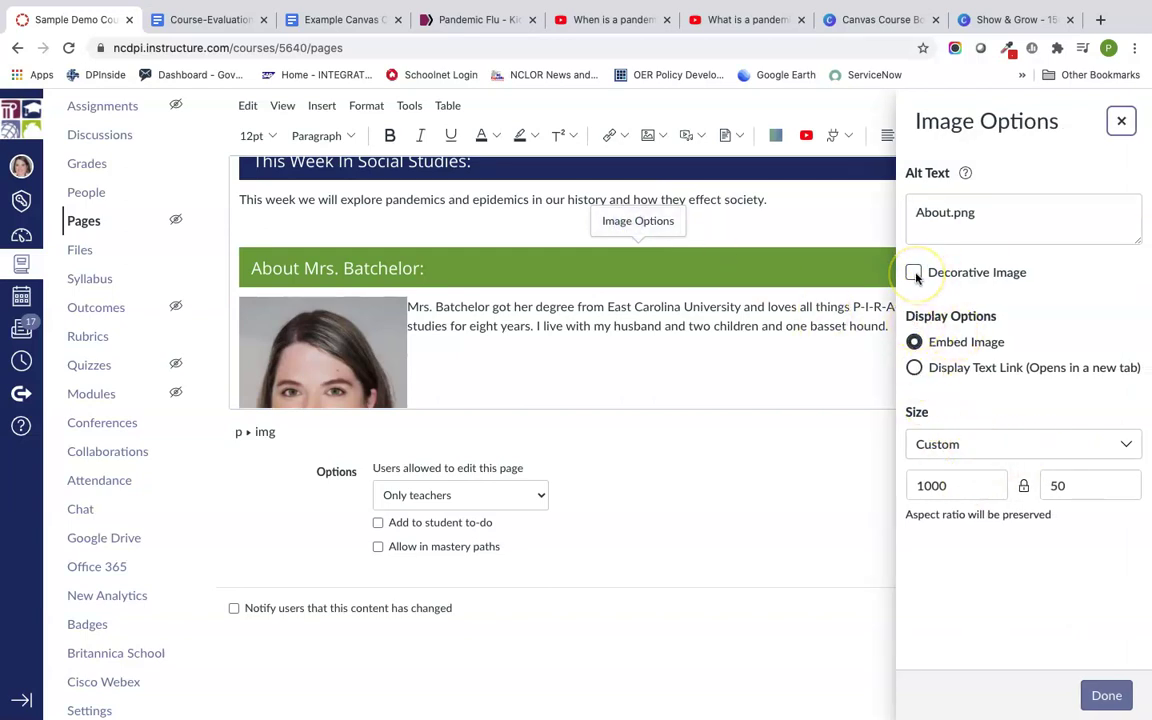
pyautogui.click(951, 211)
pyautogui.moveTo(976, 212); pyautogui.dragTo(916, 211)
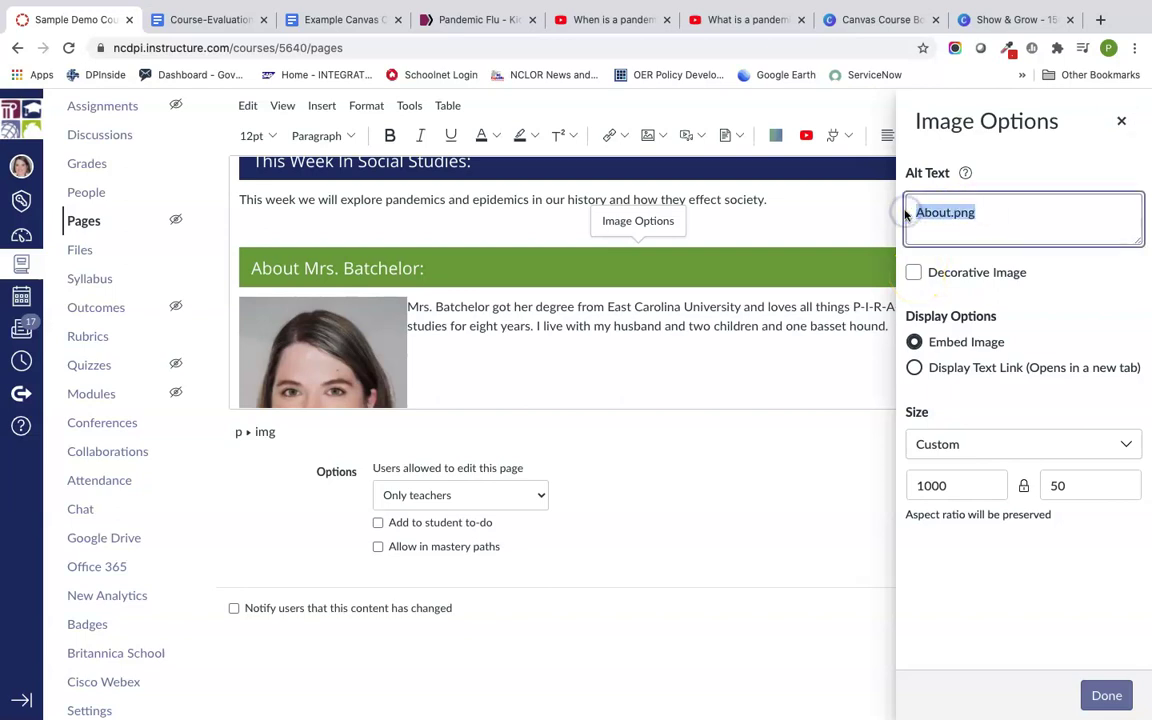
pyautogui.write('About Mr')
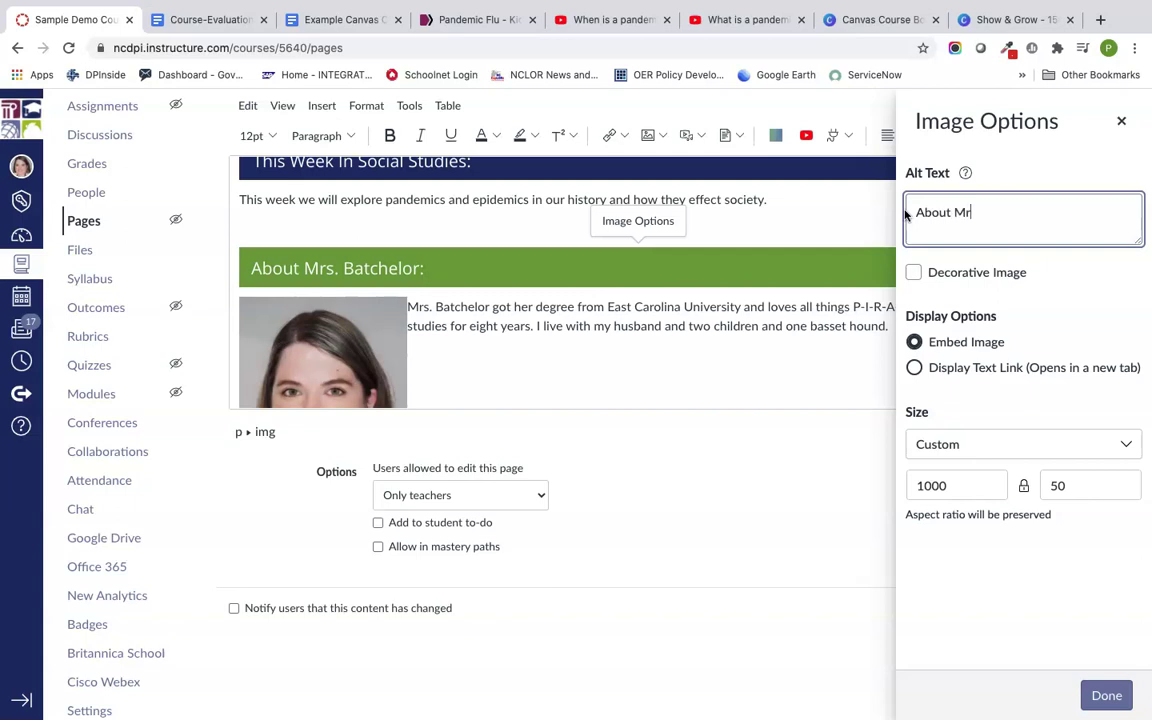
pyautogui.write('s. Batchelor')
pyautogui.click(1107, 698)
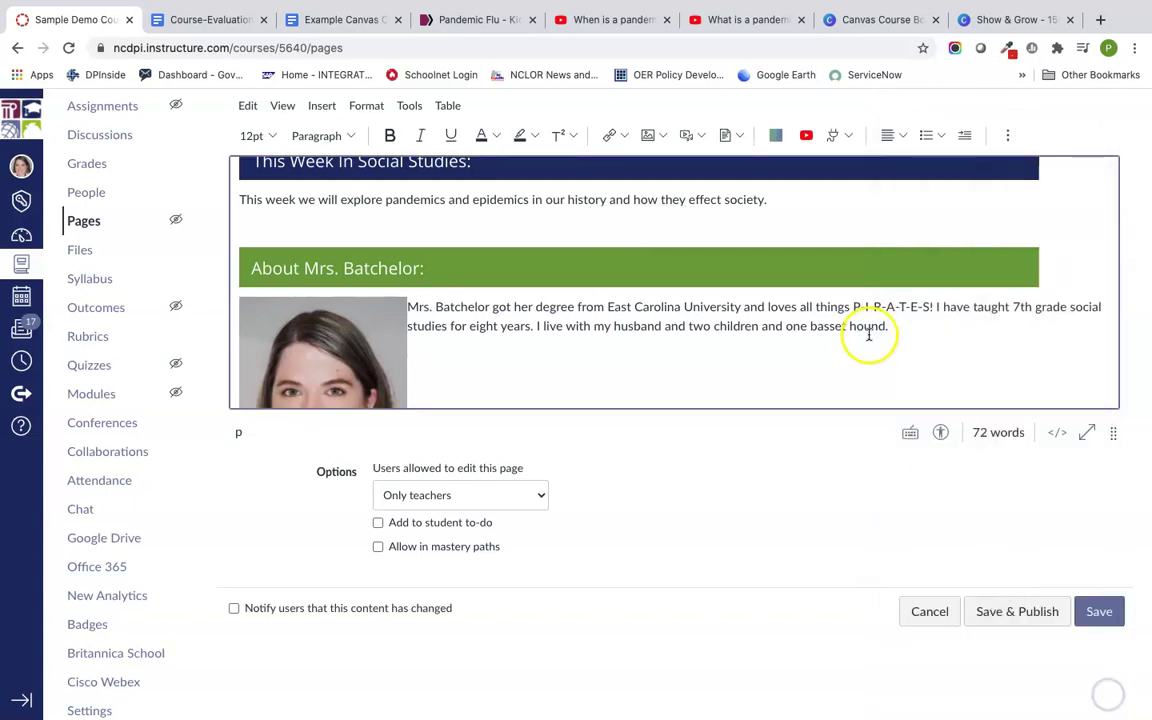
# Check the alt text in the This Week In Social Studies banner's image options and close them.
pyautogui.scroll(3, 865, 329)
pyautogui.click(838, 309)
pyautogui.click(665, 268)
pyautogui.click(1101, 215)
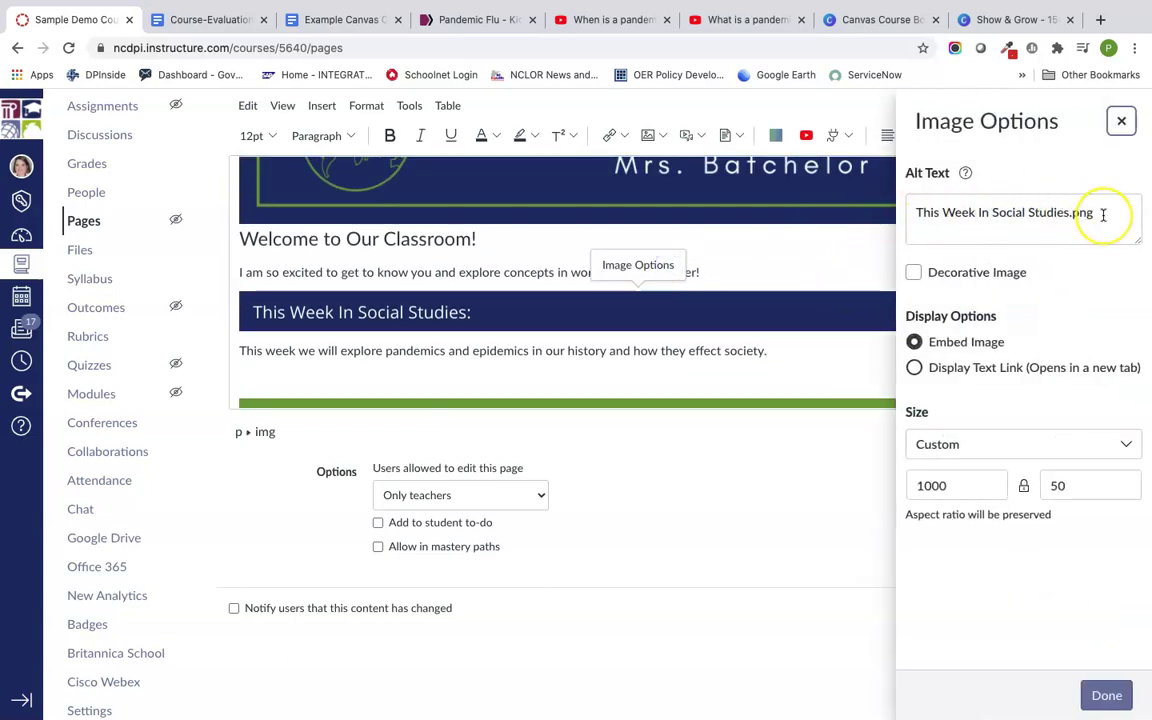
pyautogui.click(1106, 695)
# Check the alt text in the Contact Information banner's image options and close them.
pyautogui.scroll(-2, 838, 305)
pyautogui.scroll(-4, 838, 305)
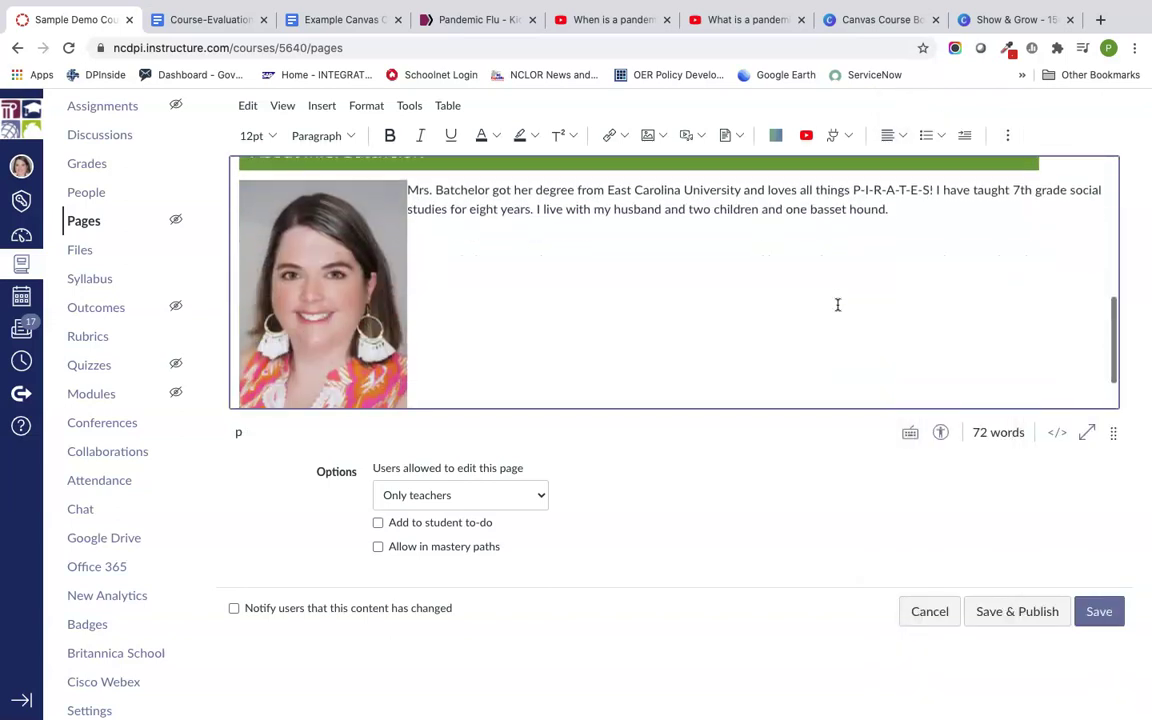
pyautogui.click(827, 386)
pyautogui.click(823, 376)
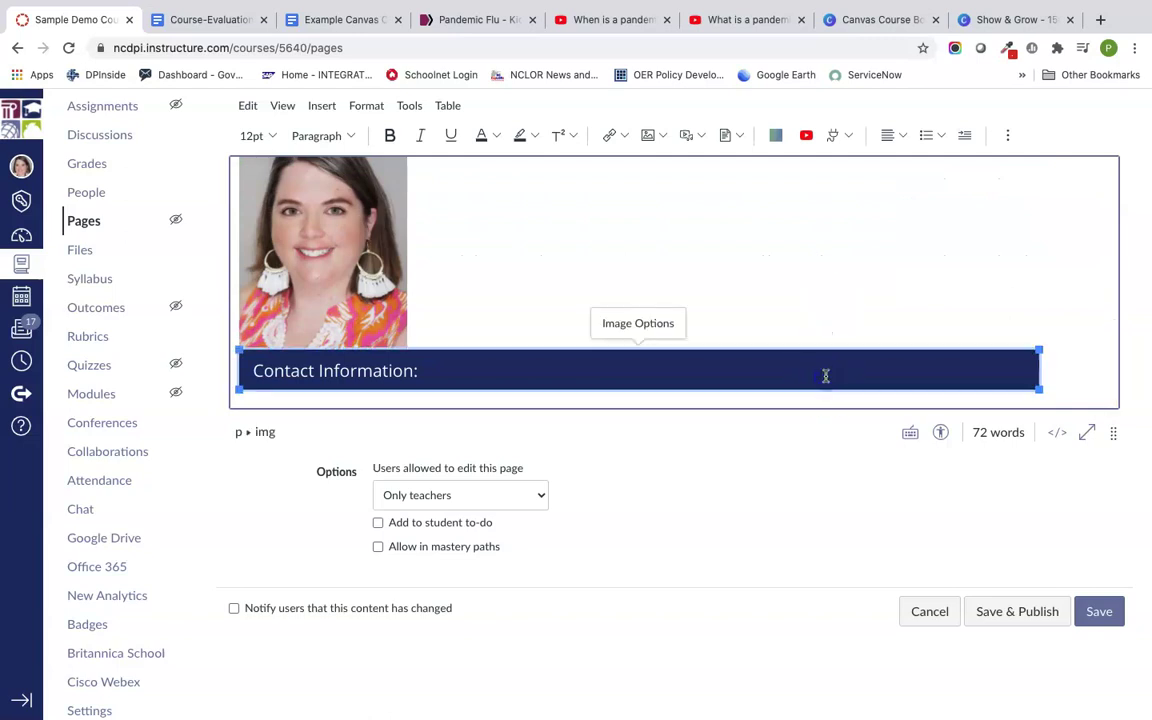
pyautogui.click(660, 325)
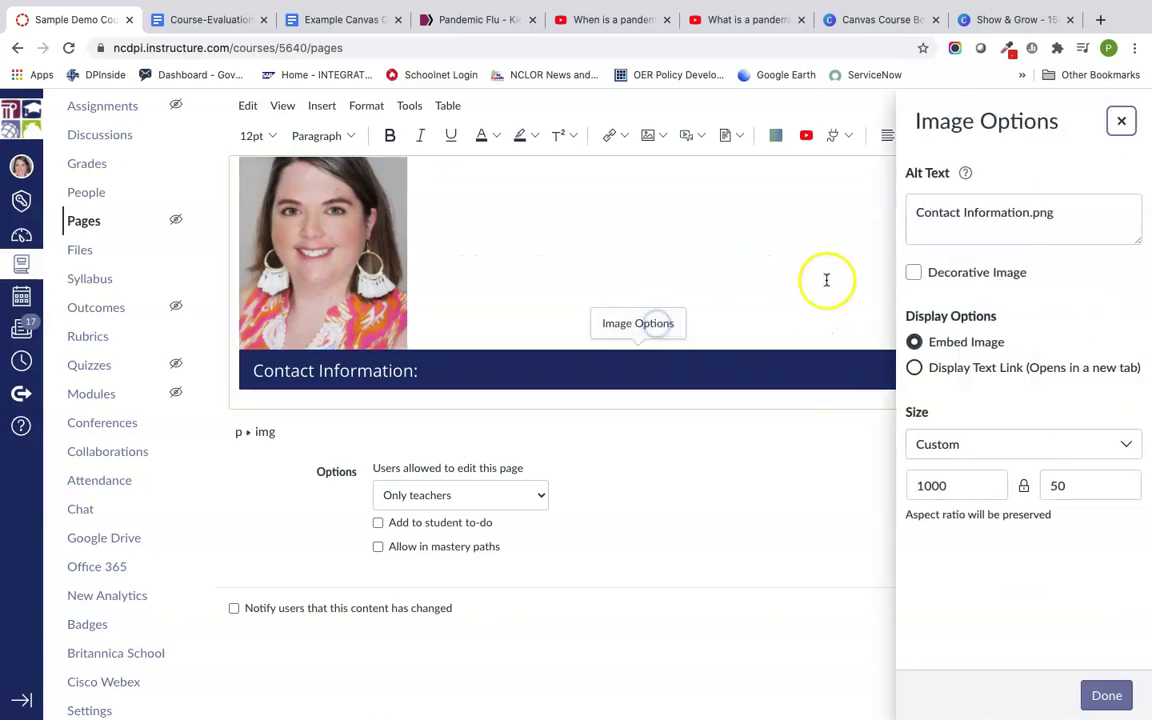
pyautogui.click(1106, 695)
# In the page's HTML source, set the width of the header image and the This Week, About and Contact Information banners to 100%.
pyautogui.scroll(10, 866, 321)
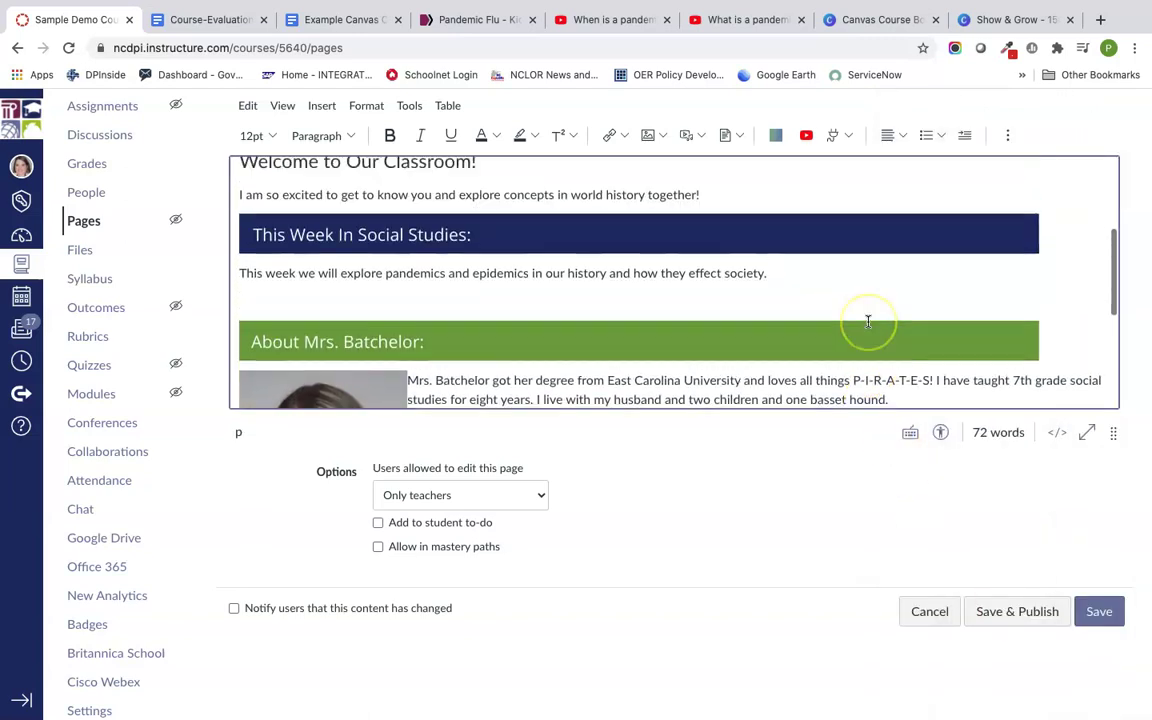
pyautogui.scroll(-2, 866, 321)
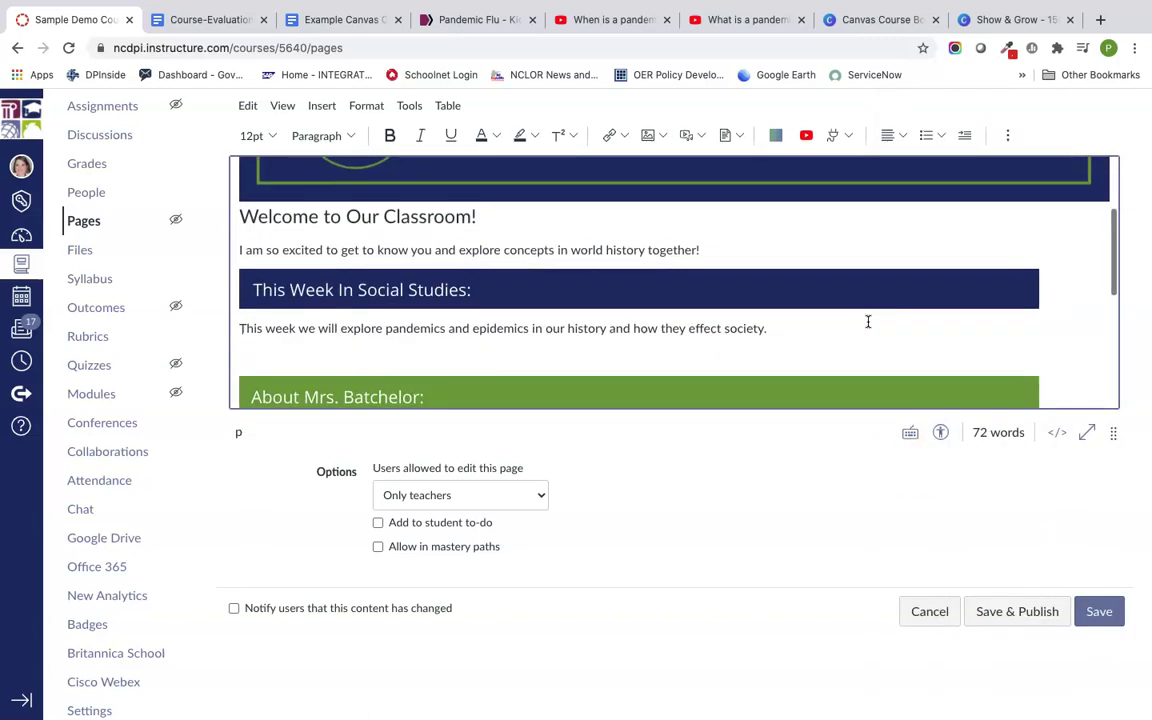
pyautogui.click(879, 283)
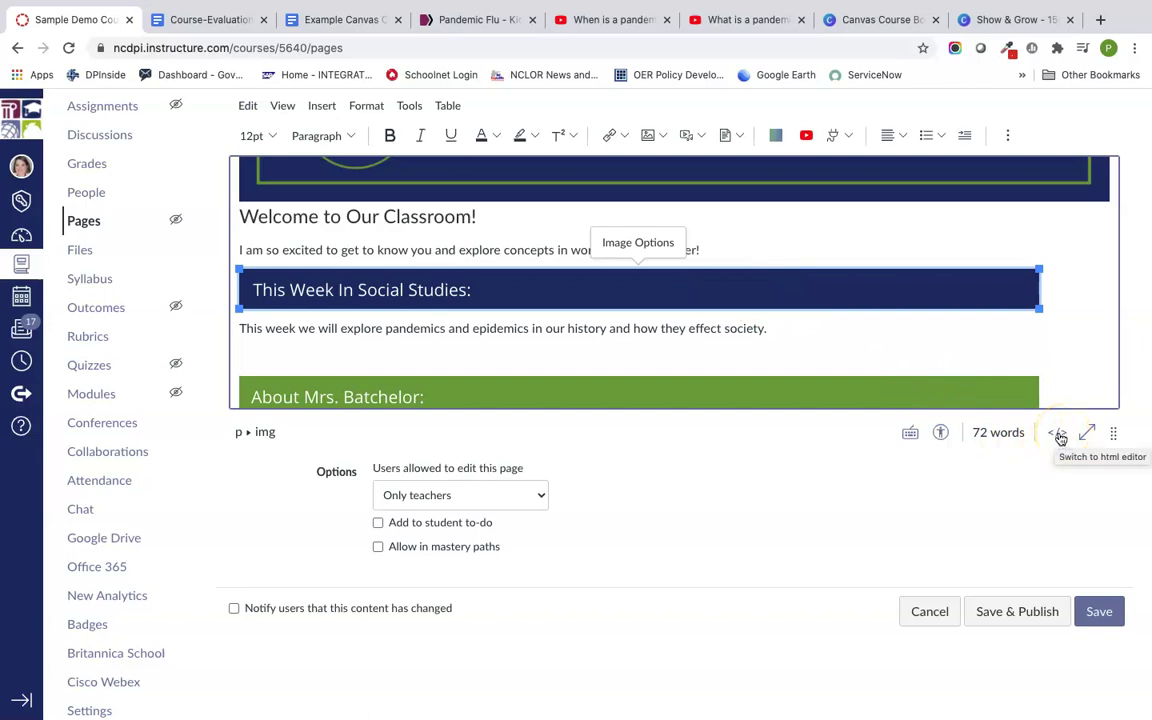
pyautogui.click(1057, 433)
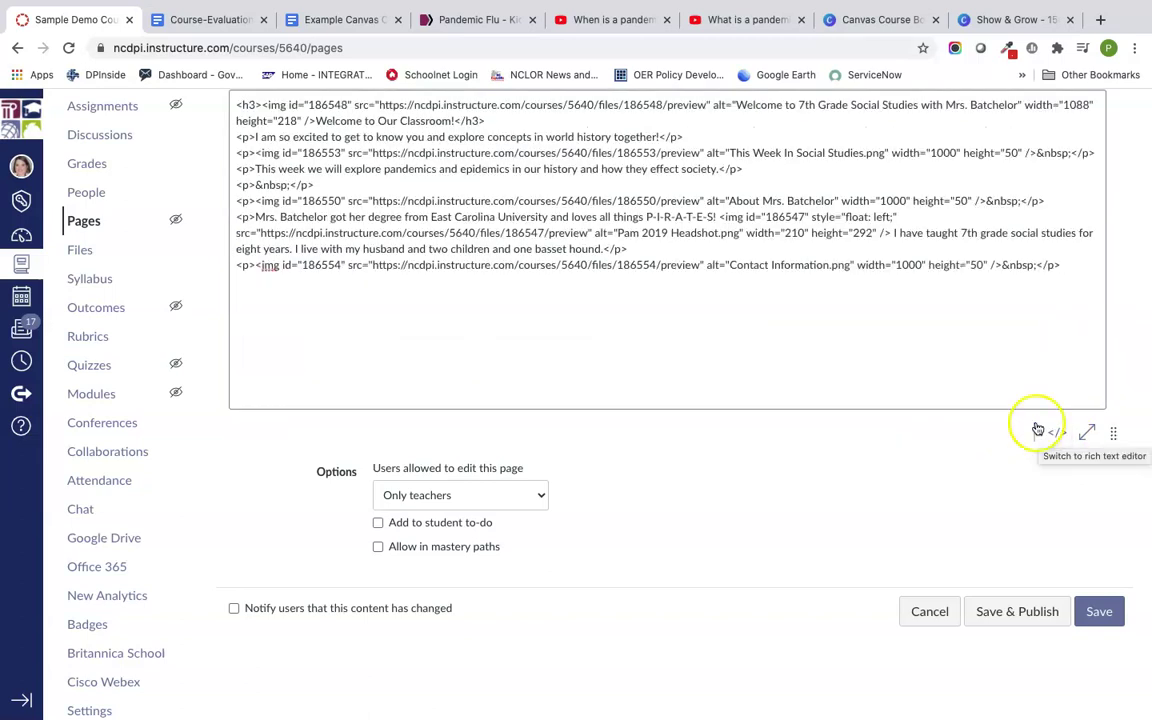
pyautogui.scroll(2, 822, 200)
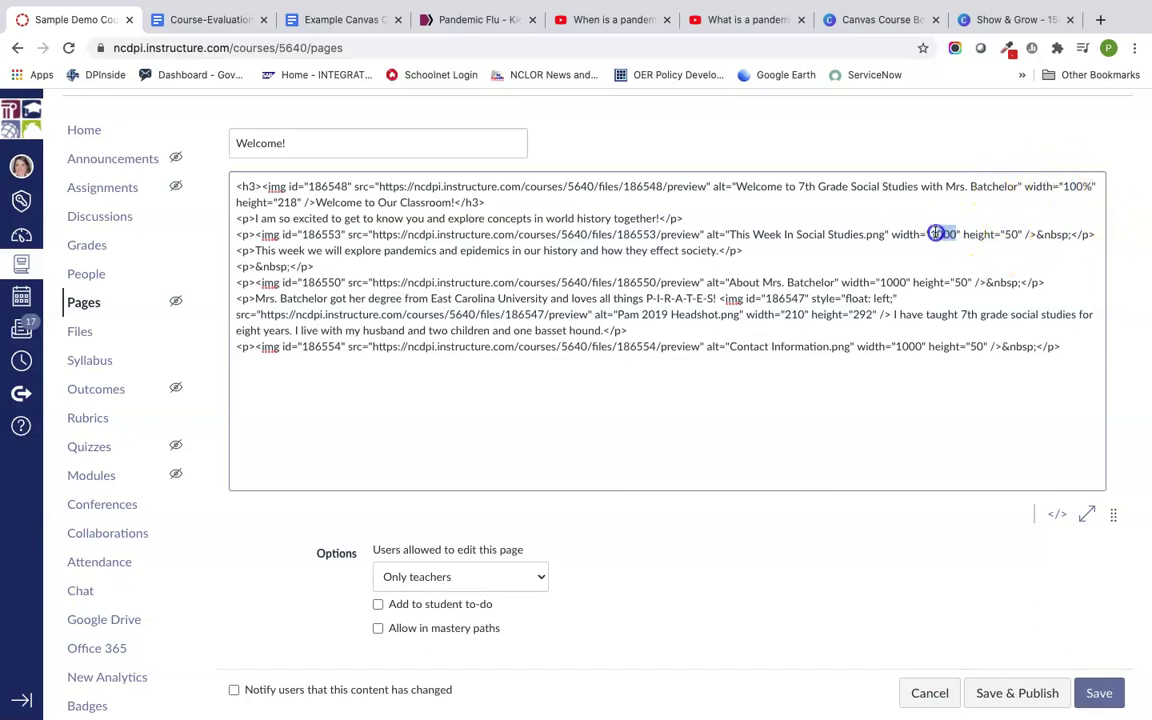
pyautogui.write('10')
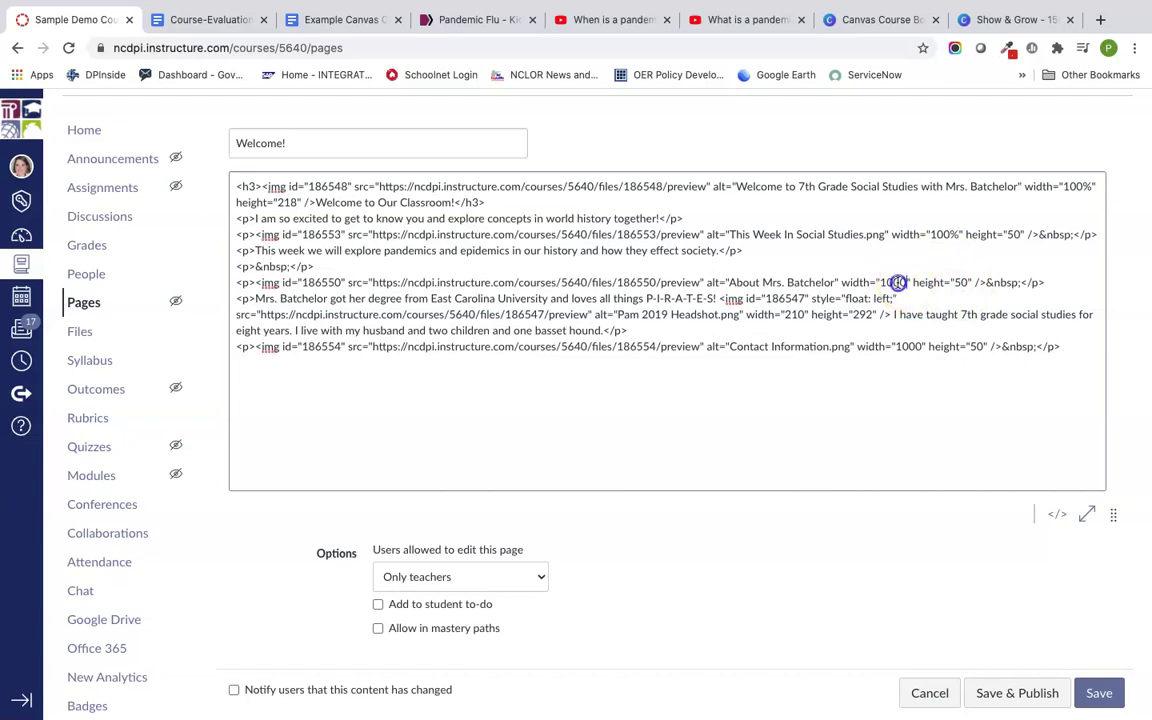
pyautogui.write('100')
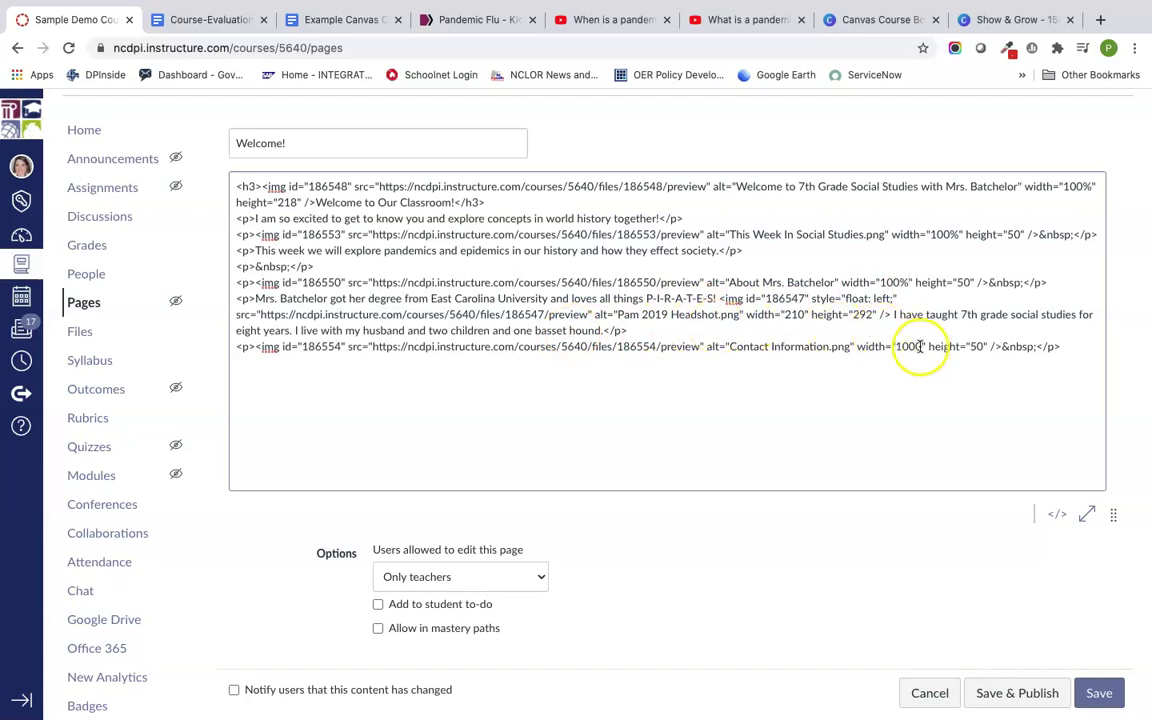
pyautogui.press('BackSpace')
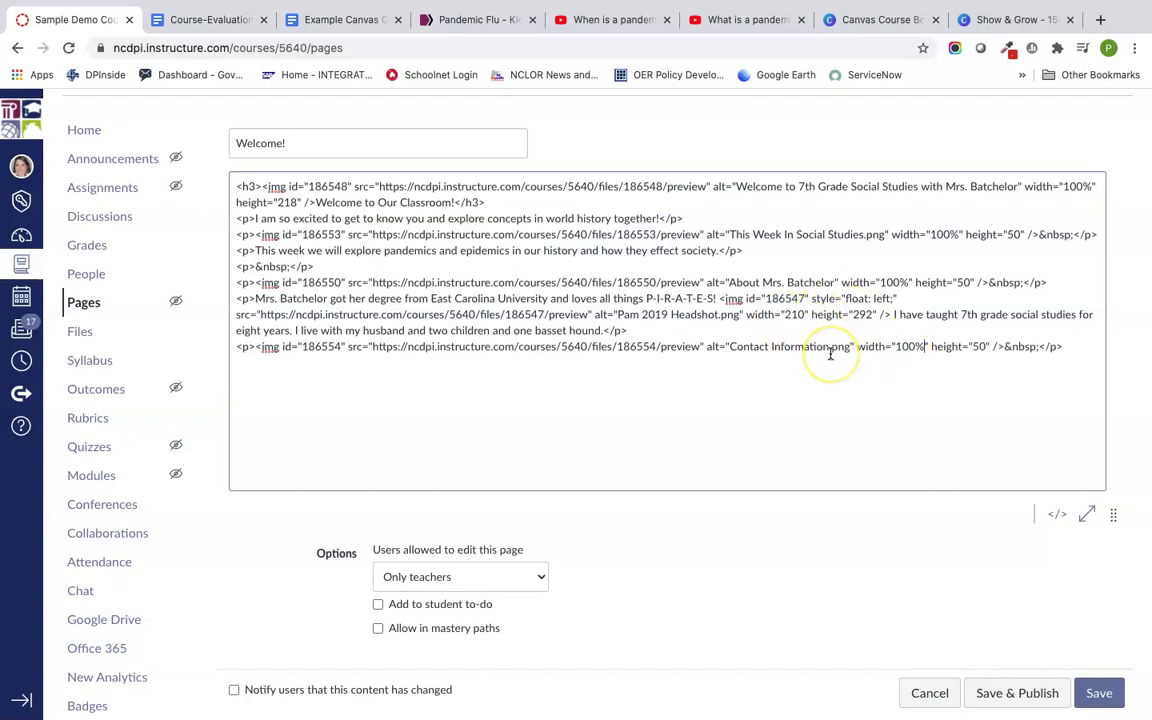
# Save the welcome page without publishing it and review its layout from the header image to the Contact Information banner.
pyautogui.scroll(-2, 830, 354)
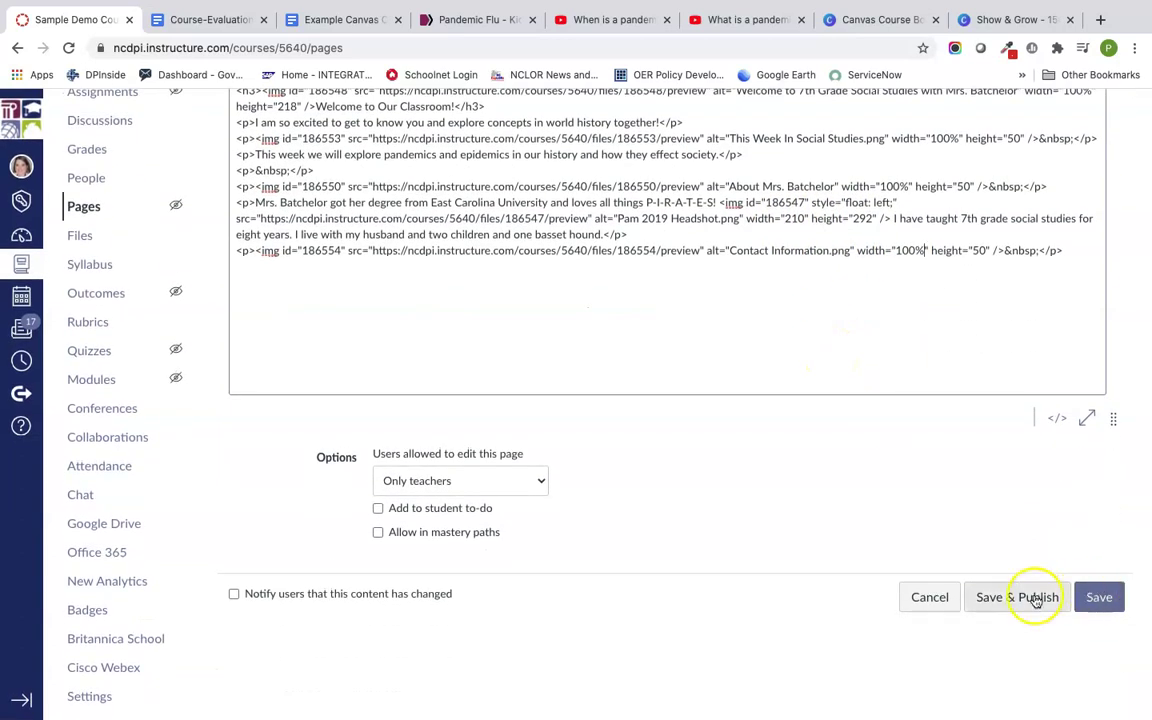
pyautogui.click(1097, 598)
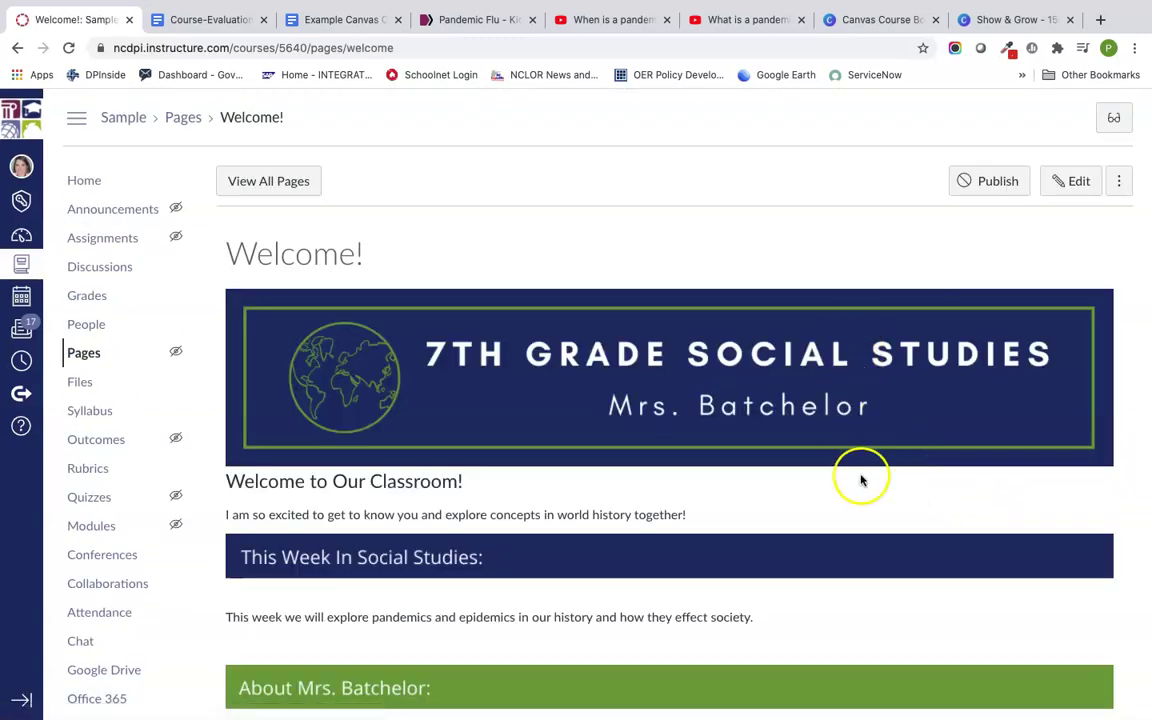
pyautogui.scroll(-5, 858, 472)
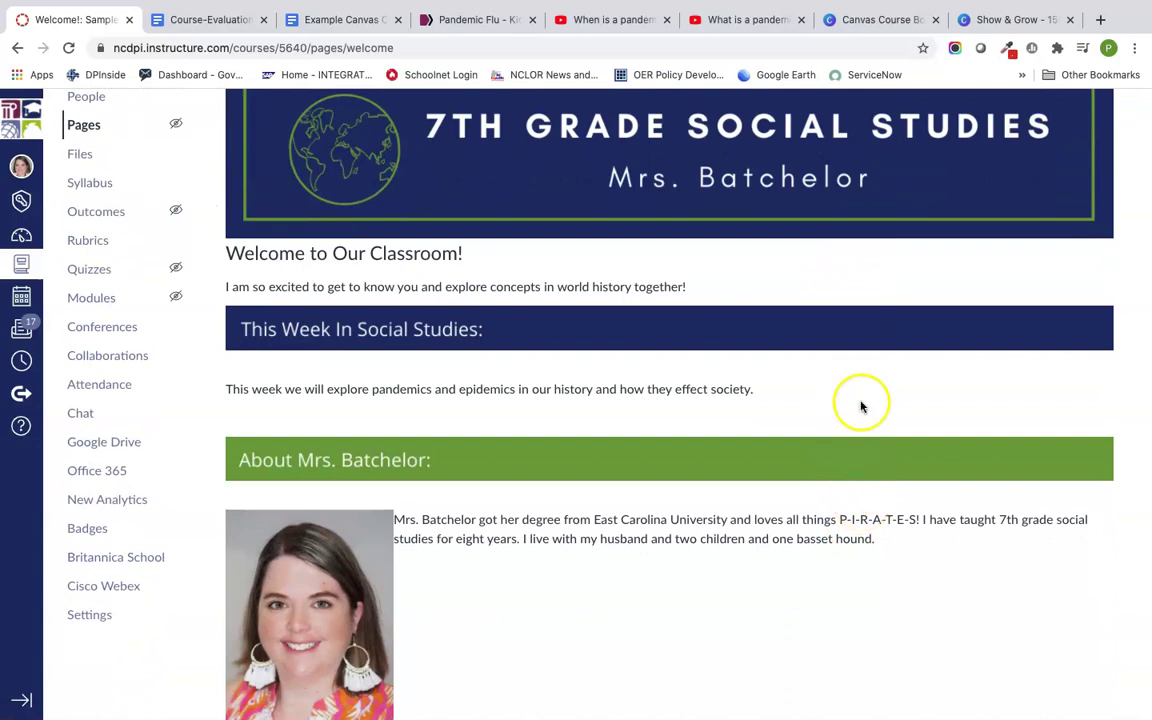
pyautogui.scroll(6, 856, 290)
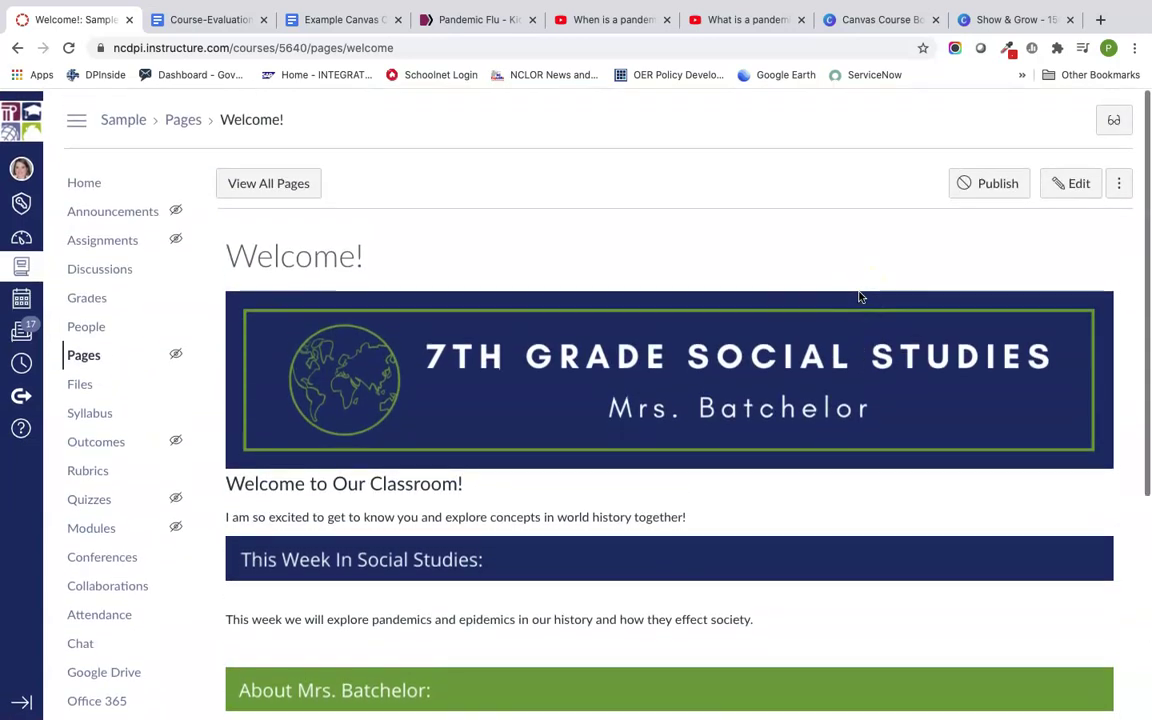
pyautogui.scroll(-8, 859, 297)
pyautogui.scroll(-1, 858, 297)
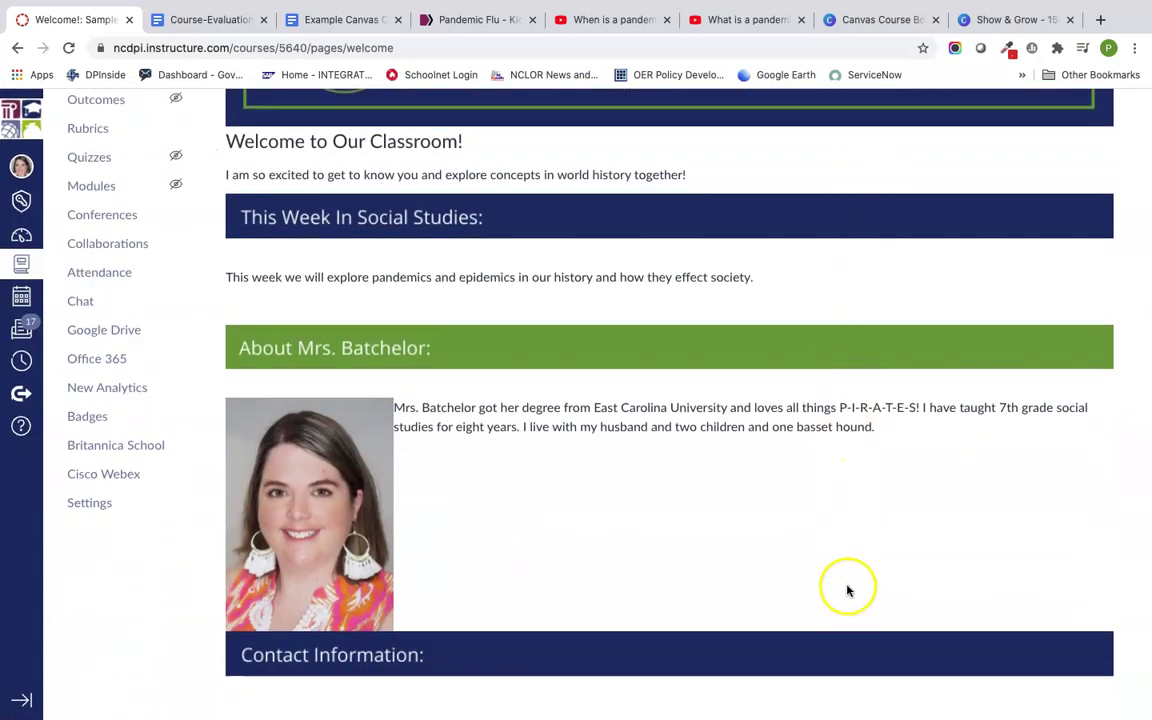
pyautogui.scroll(4, 856, 516)
# Replace the This Week text with "7.H.2.4 What Does a Pandemic Have to Do with It?" and three Learning Outcomes, and add the teacher's contact details.
pyautogui.click(1070, 181)
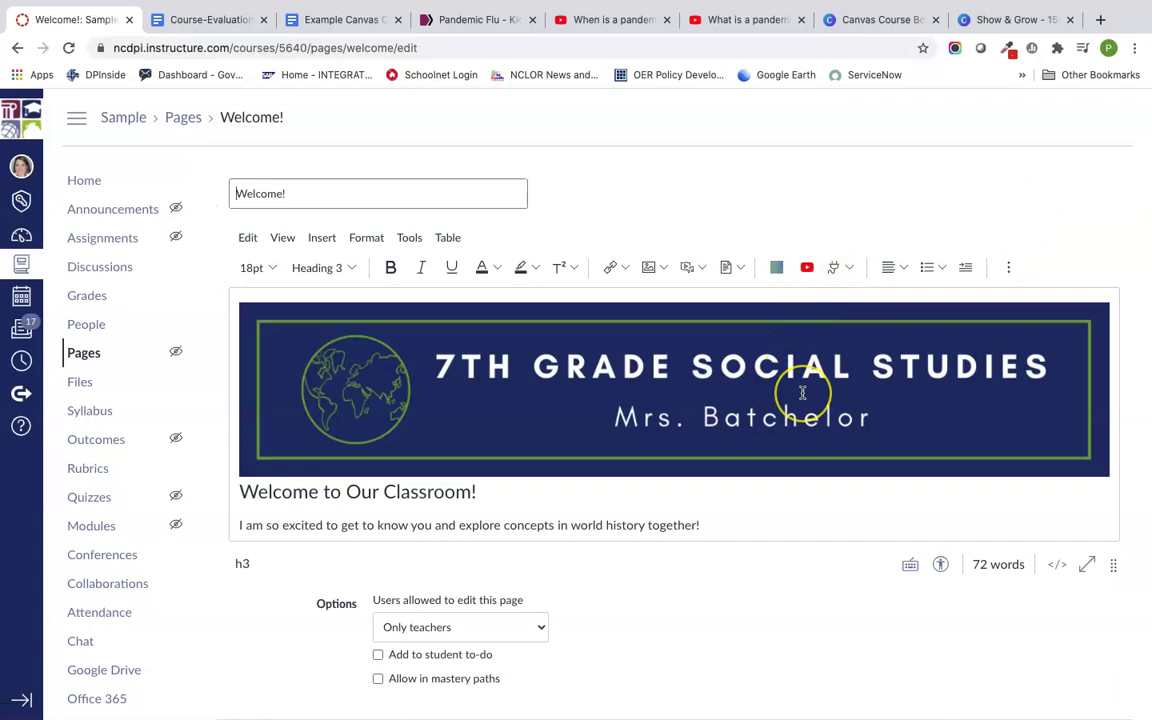
pyautogui.scroll(-2, 802, 370)
pyautogui.scroll(-5, 802, 393)
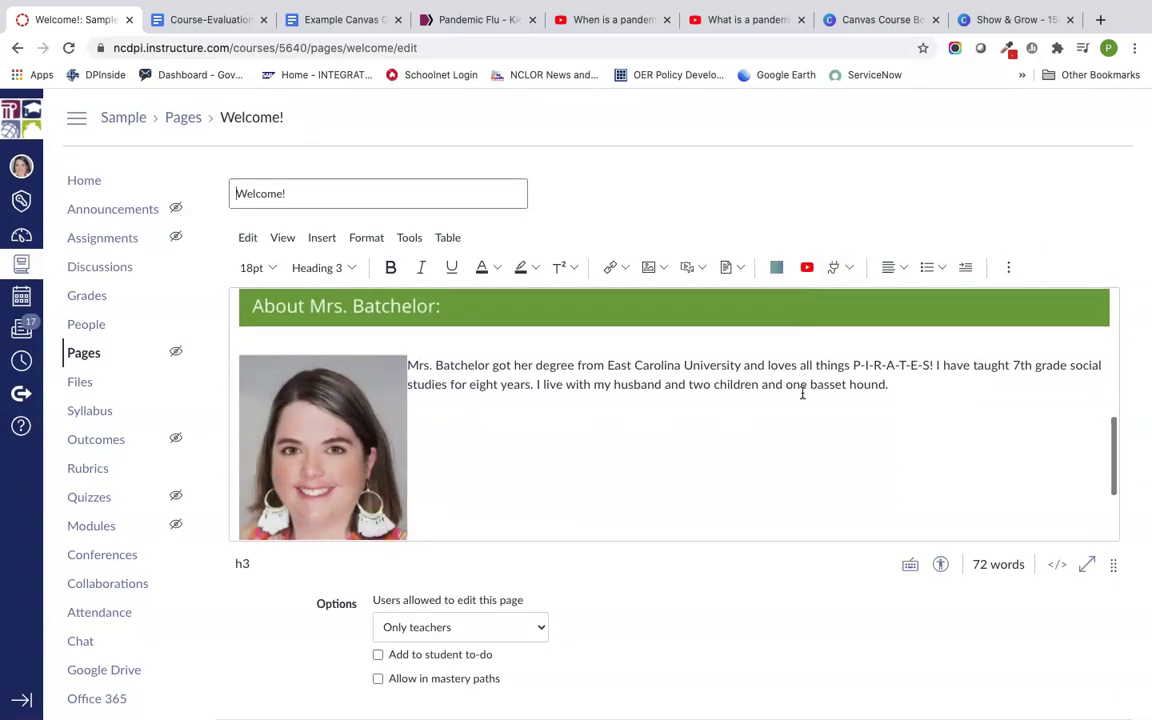
pyautogui.scroll(-3, 802, 393)
pyautogui.click(777, 440)
pyautogui.scroll(5, 785, 400)
pyautogui.scroll(1, 789, 371)
pyautogui.scroll(-3, 789, 371)
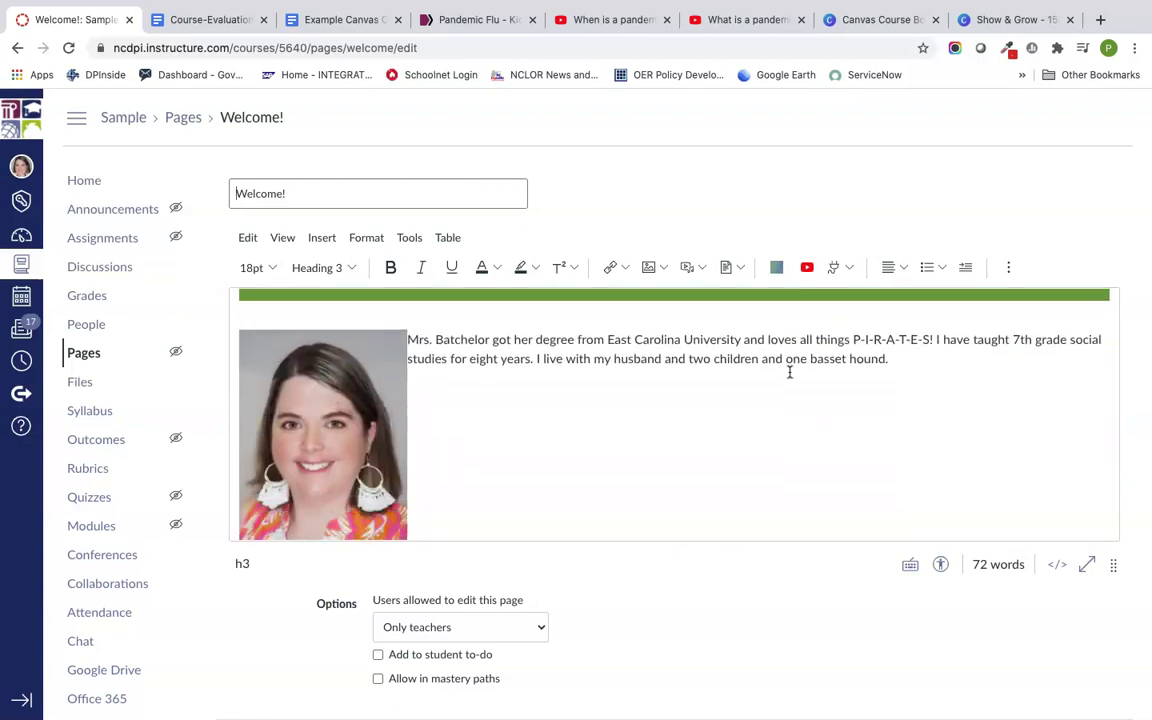
pyautogui.click(501, 375)
pyautogui.scroll(-3, 501, 375)
pyautogui.scroll(5, 502, 378)
pyautogui.scroll(5, 501, 390)
pyautogui.scroll(1, 502, 403)
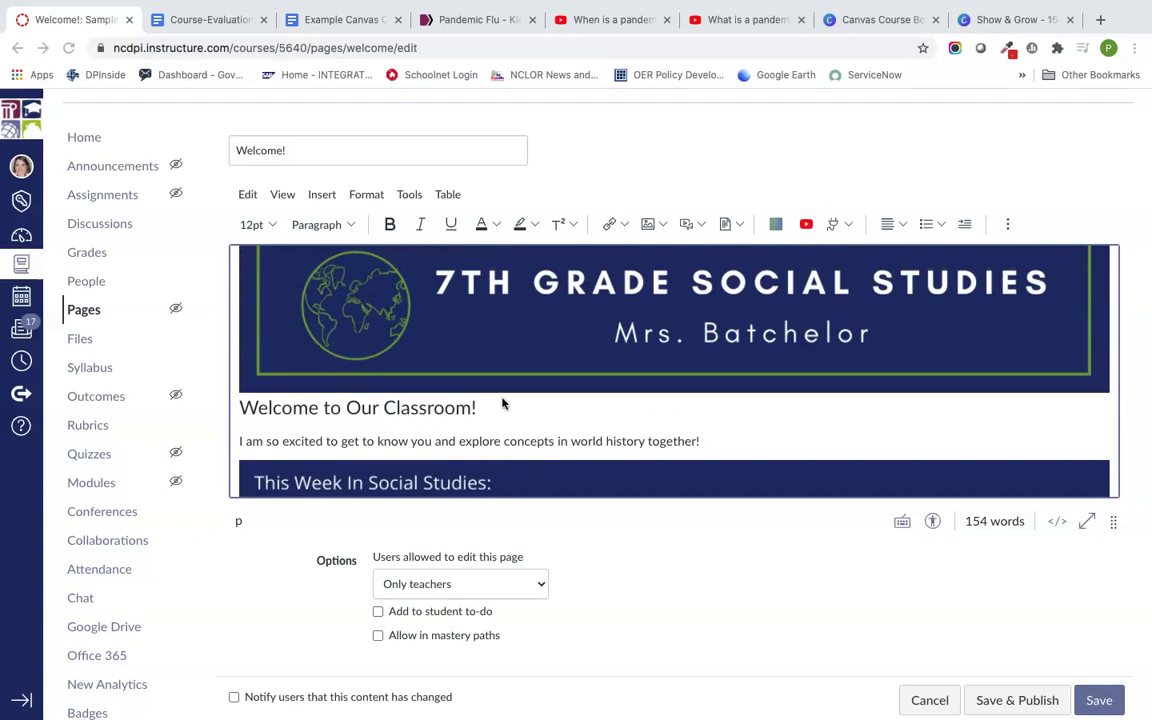
# Check the edited welcome page from the header image to the Contact Information section, and save and publish it.
pyautogui.scroll(1, 503, 403)
pyautogui.scroll(-3, 502, 404)
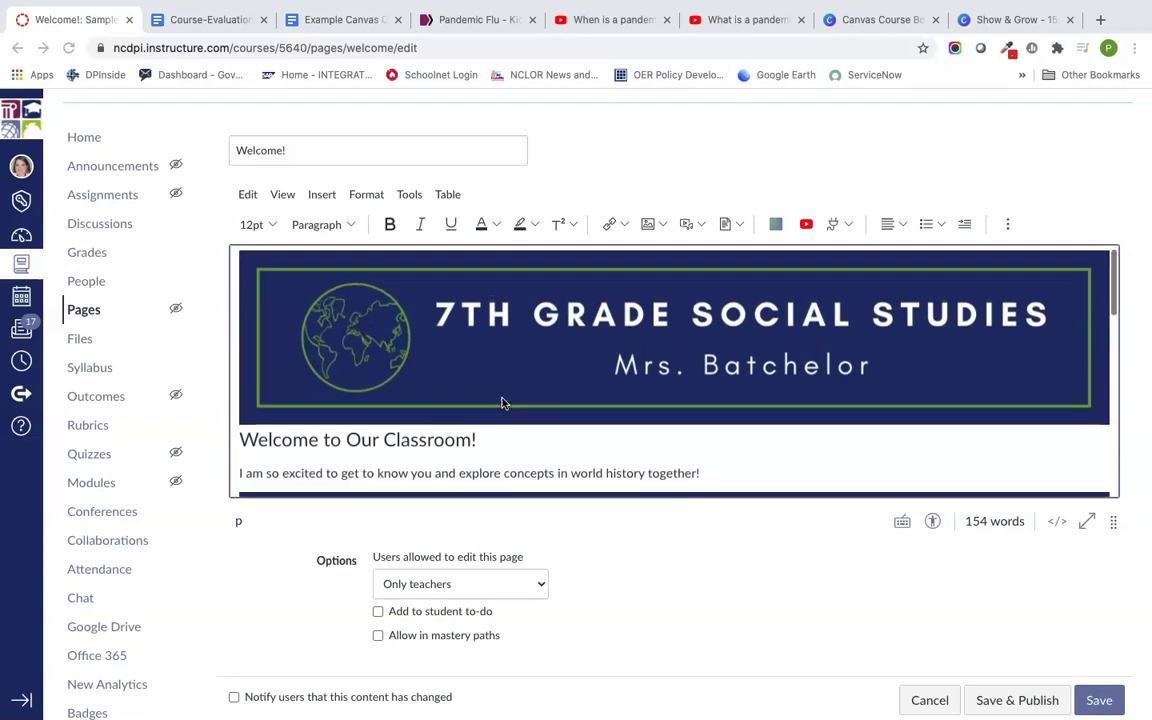
pyautogui.click(514, 350)
pyautogui.scroll(-1, 517, 354)
pyautogui.scroll(-3, 517, 354)
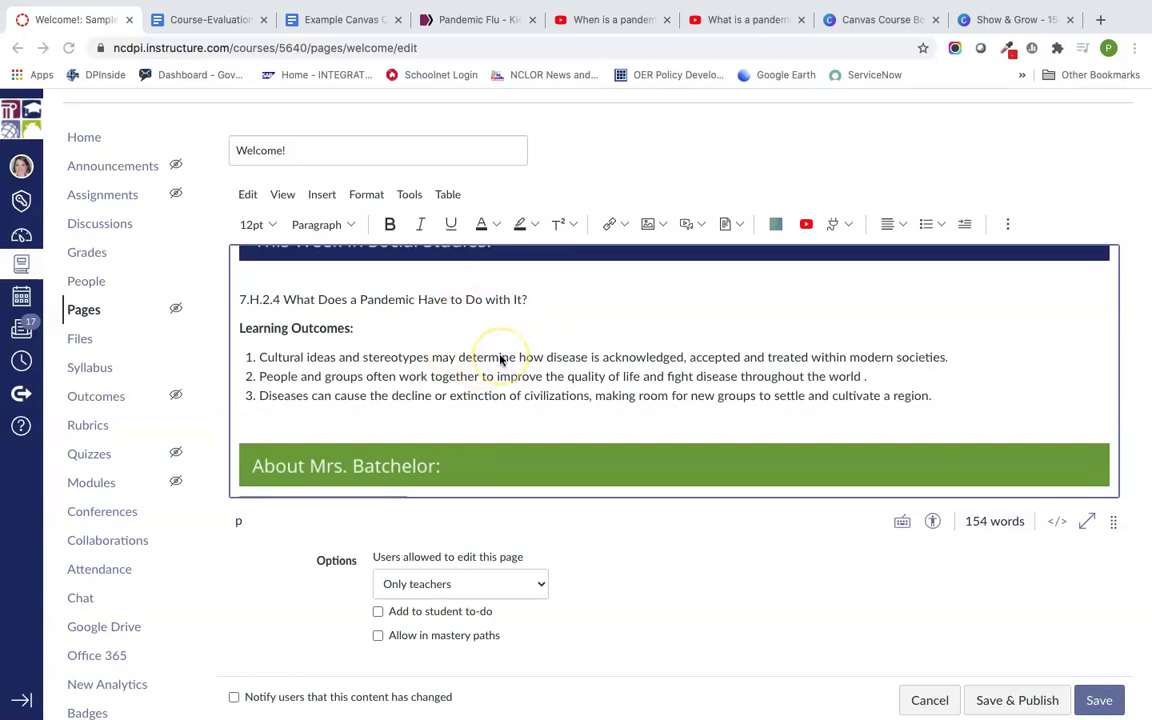
pyautogui.scroll(-5, 503, 360)
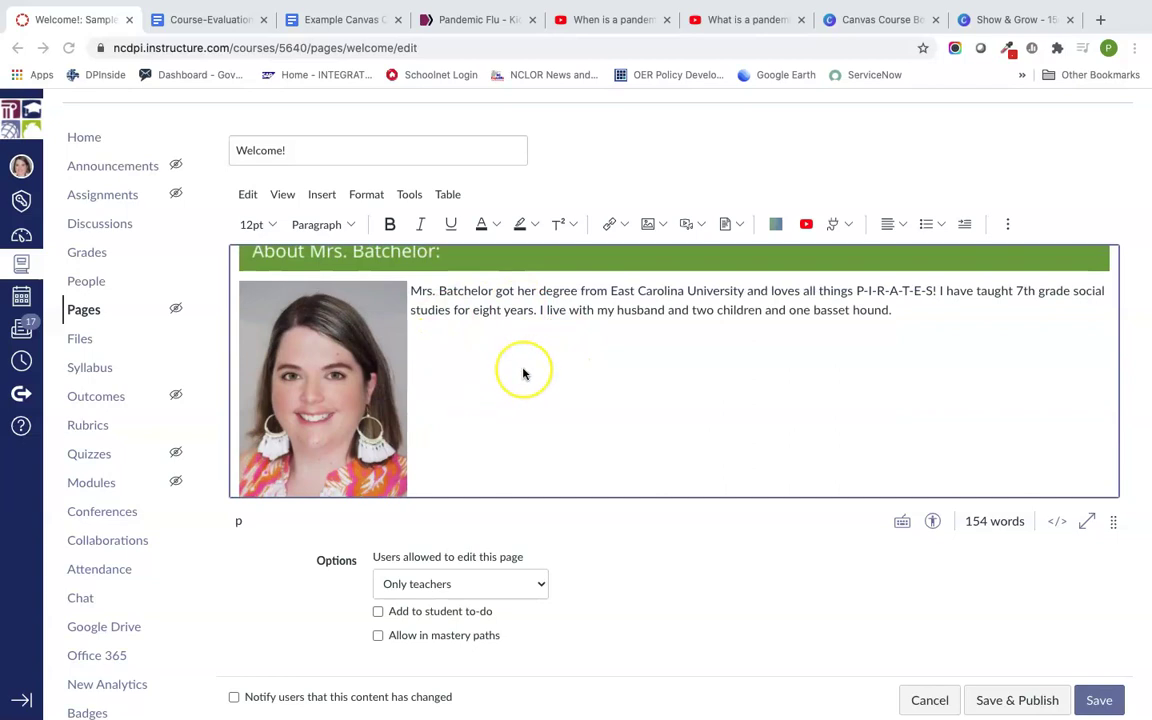
pyautogui.scroll(-5, 523, 374)
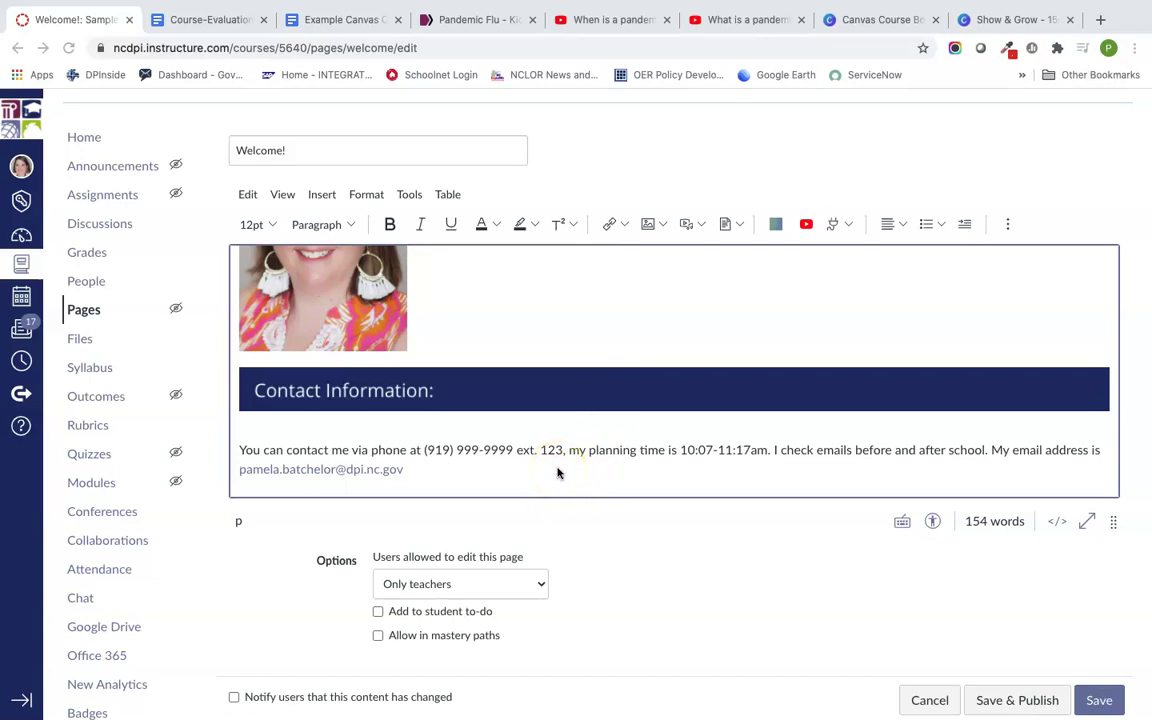
pyautogui.click(997, 700)
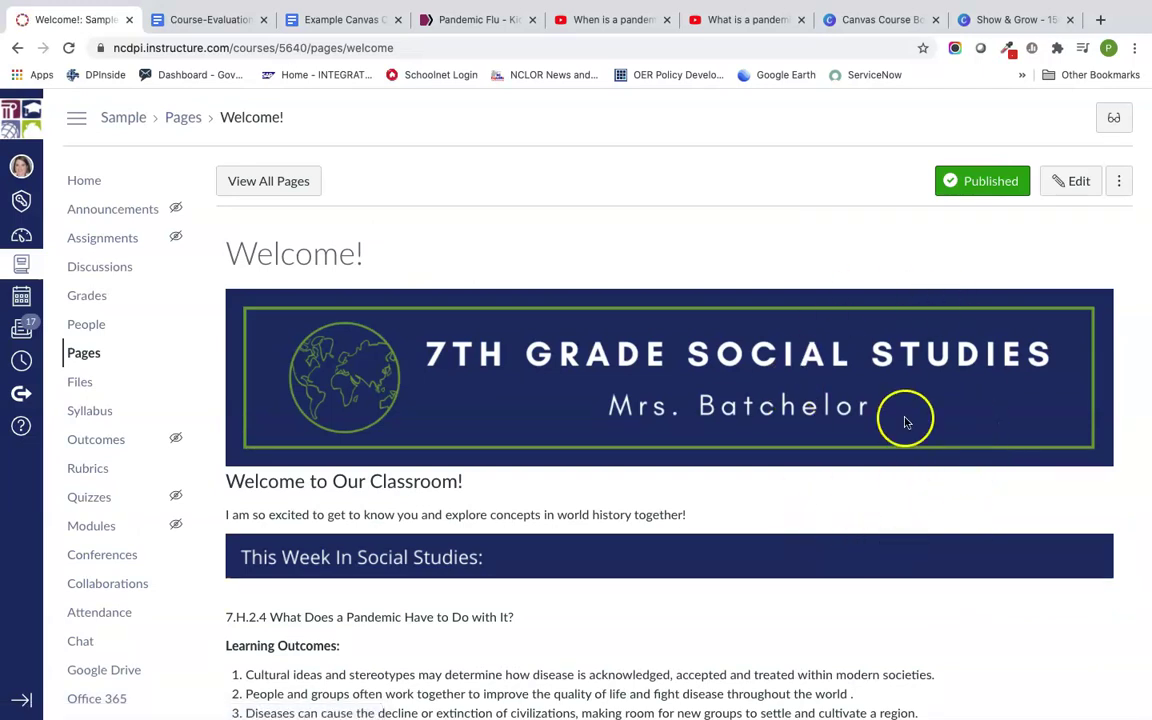
# Review the published welcome page's header, learning outcomes, teacher biography and contact details.
pyautogui.scroll(-3, 905, 419)
pyautogui.scroll(4, 910, 271)
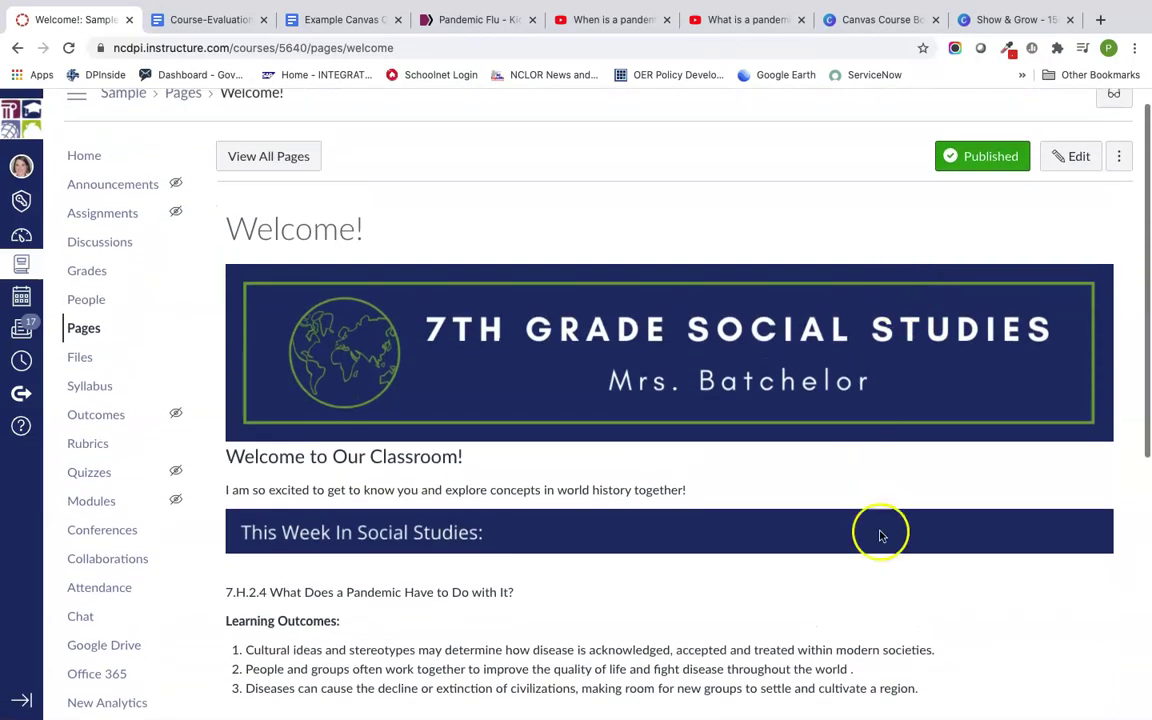
pyautogui.scroll(-5, 900, 579)
pyautogui.click(897, 495)
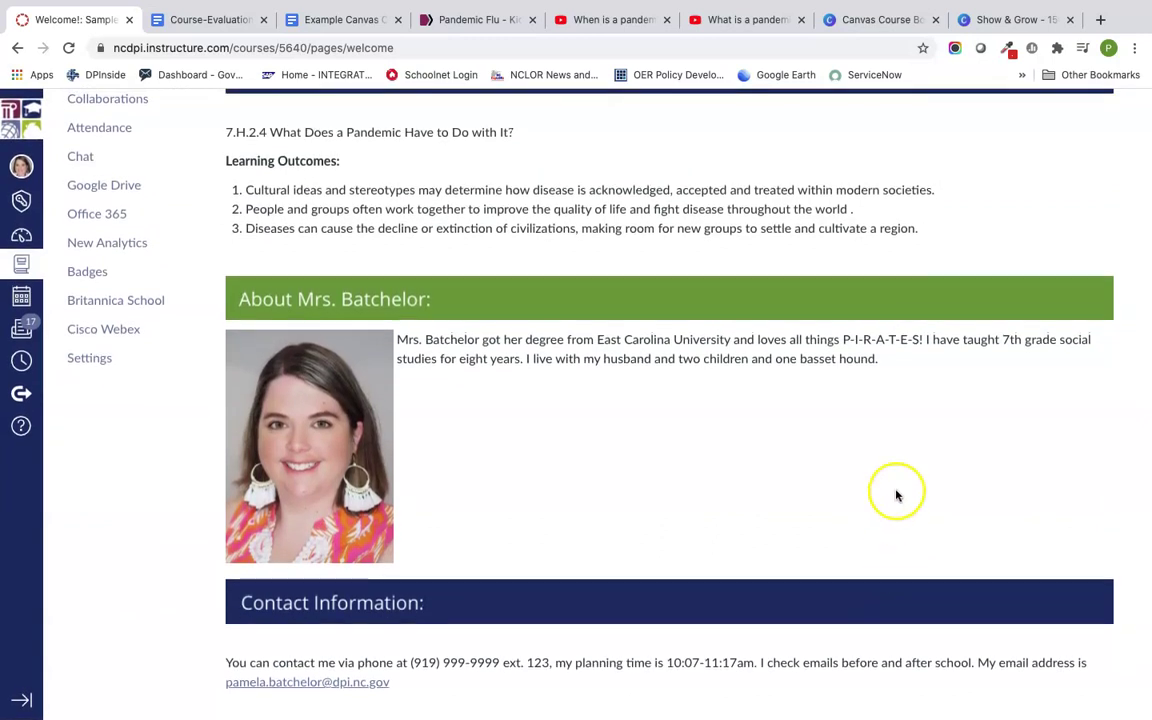
pyautogui.scroll(5, 897, 493)
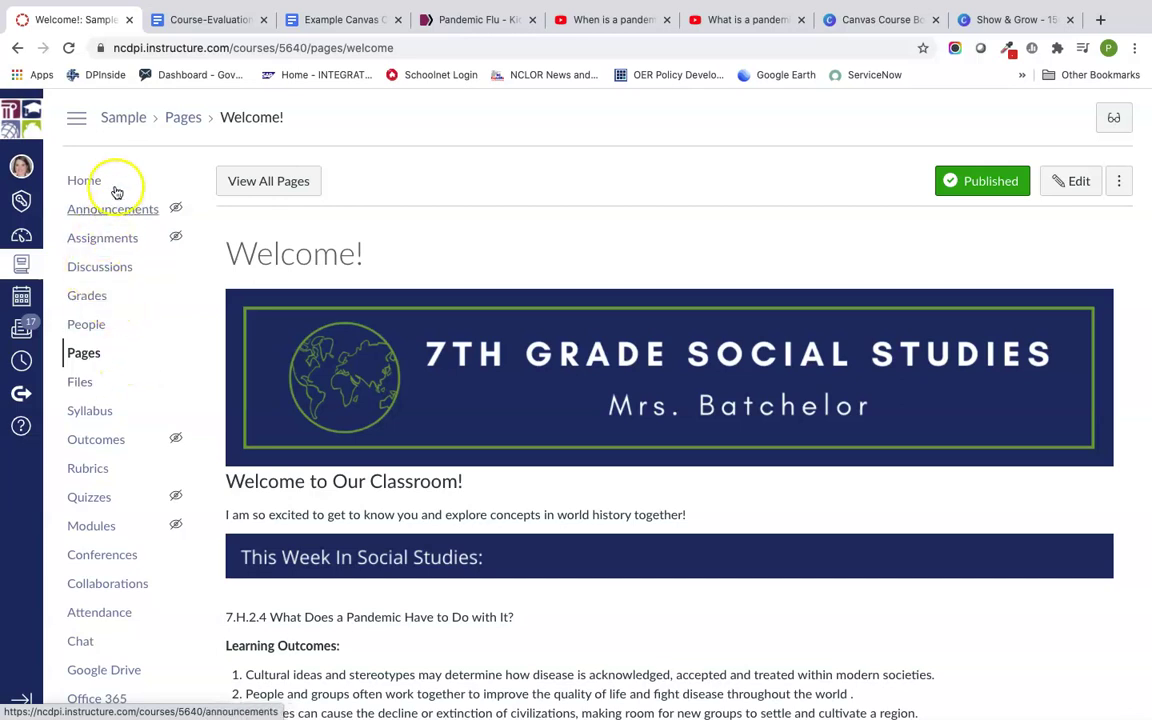
# In the course's navigation settings, hide Cisco Webex, Britannica School, Badges and New Analytics from students.
pyautogui.scroll(-5, 149, 432)
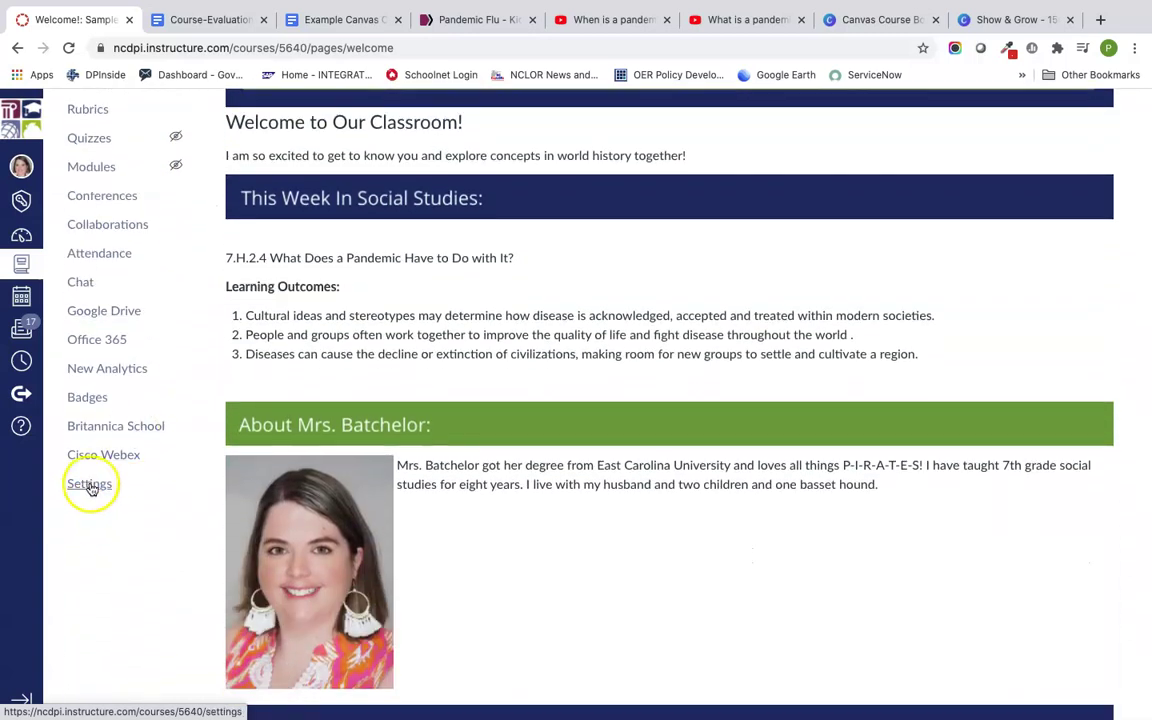
pyautogui.click(90, 485)
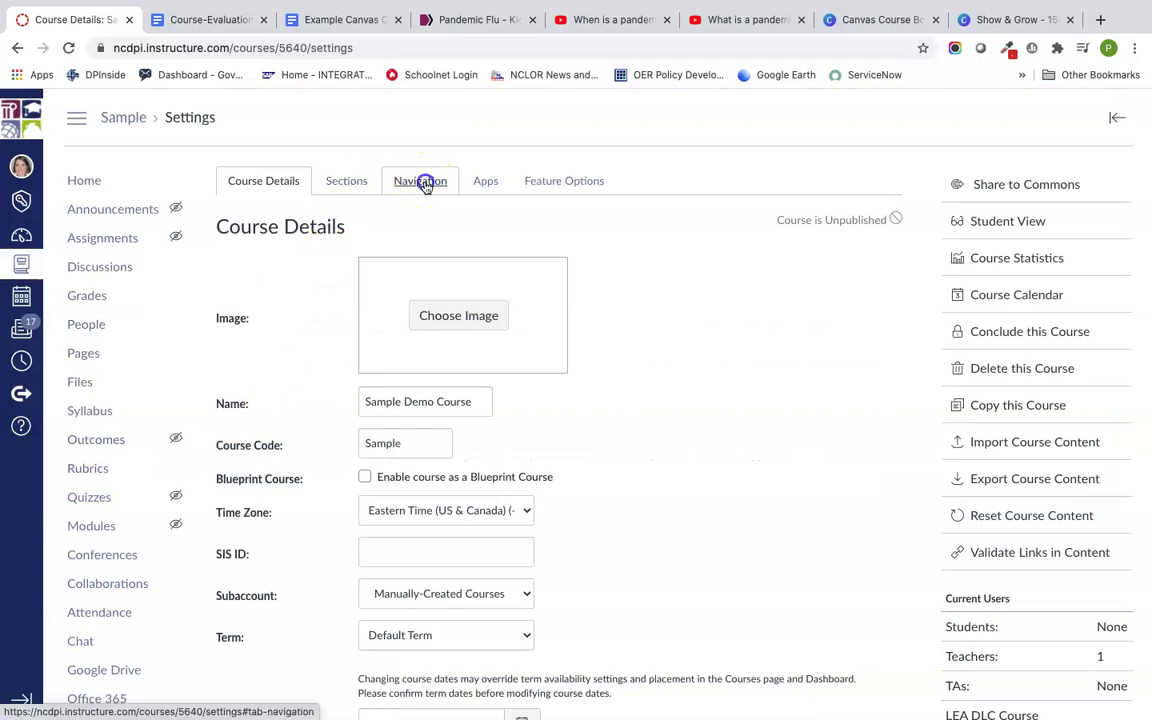
pyautogui.click(425, 183)
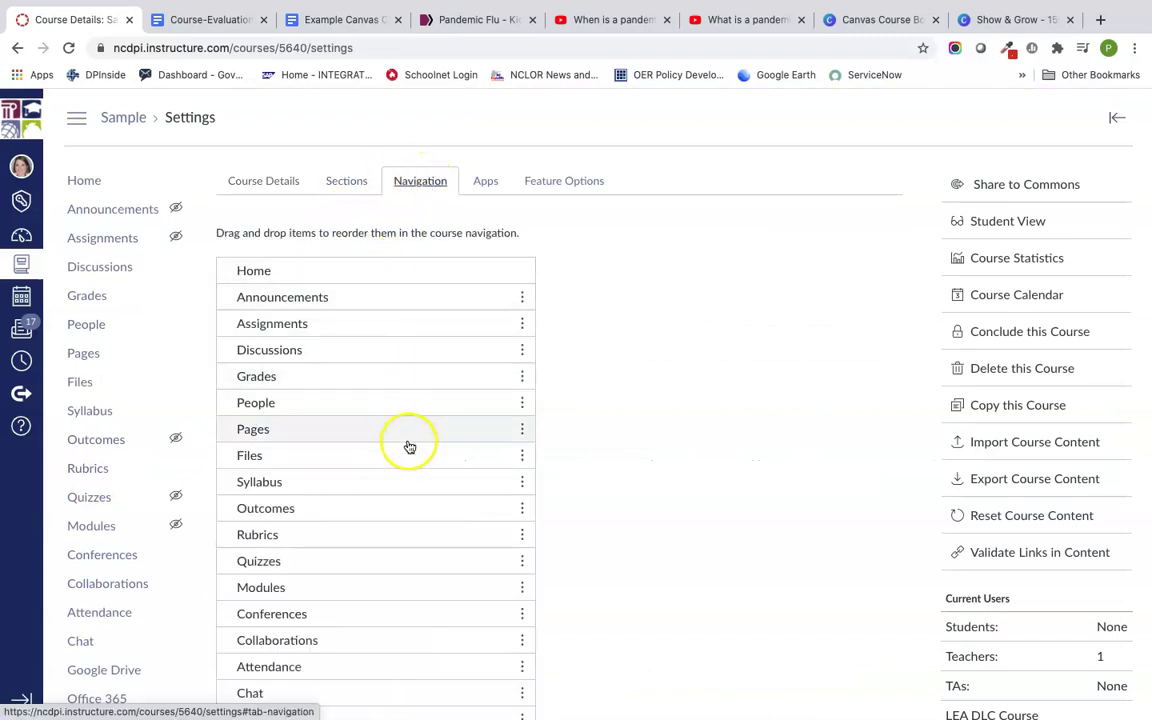
pyautogui.scroll(-5, 413, 457)
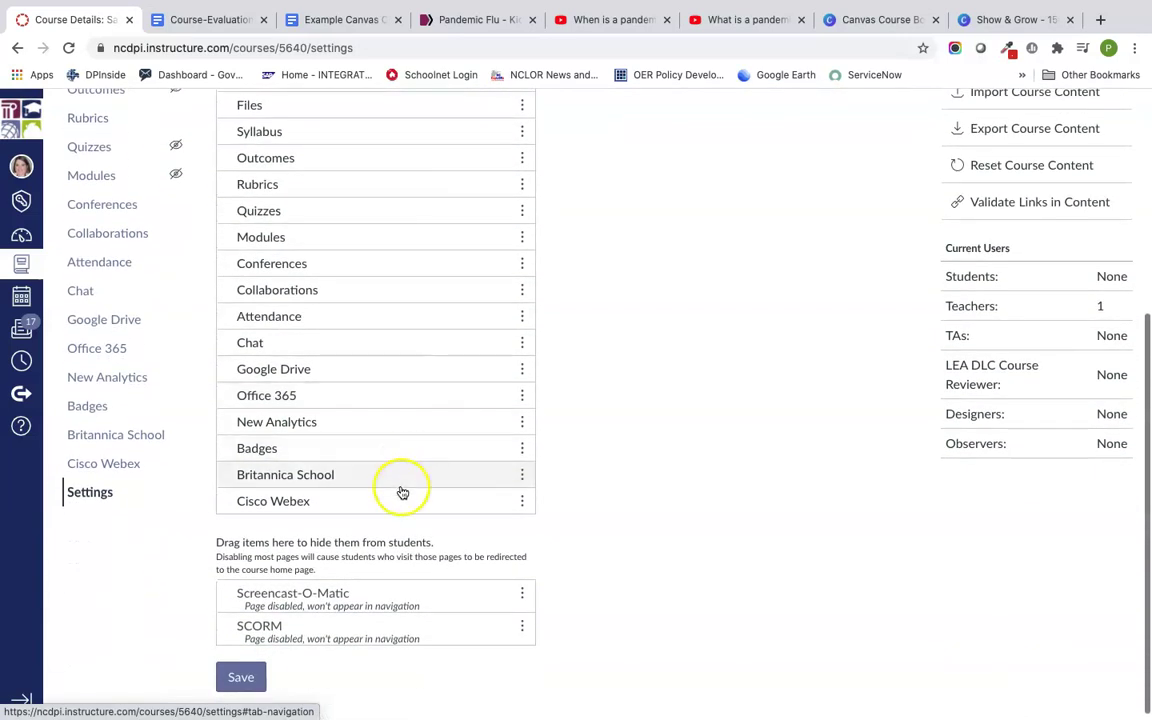
pyautogui.moveTo(404, 505); pyautogui.dragTo(401, 597)
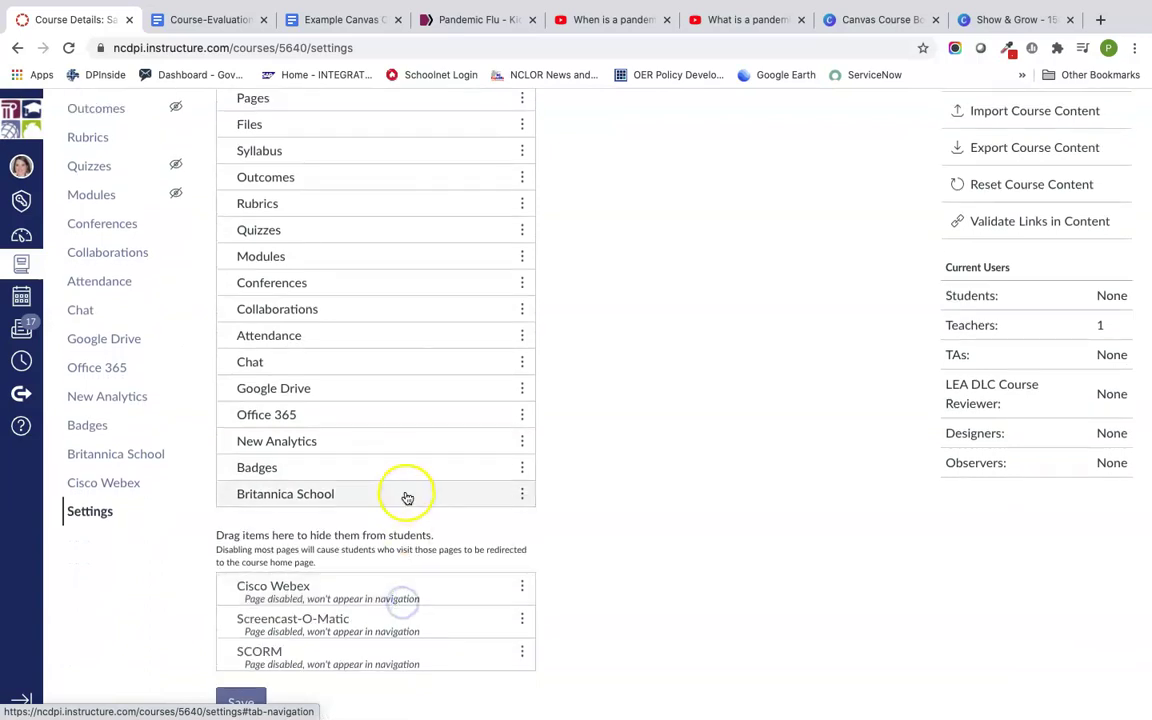
pyautogui.moveTo(404, 496); pyautogui.dragTo(403, 598)
pyautogui.moveTo(421, 438); pyautogui.dragTo(411, 540)
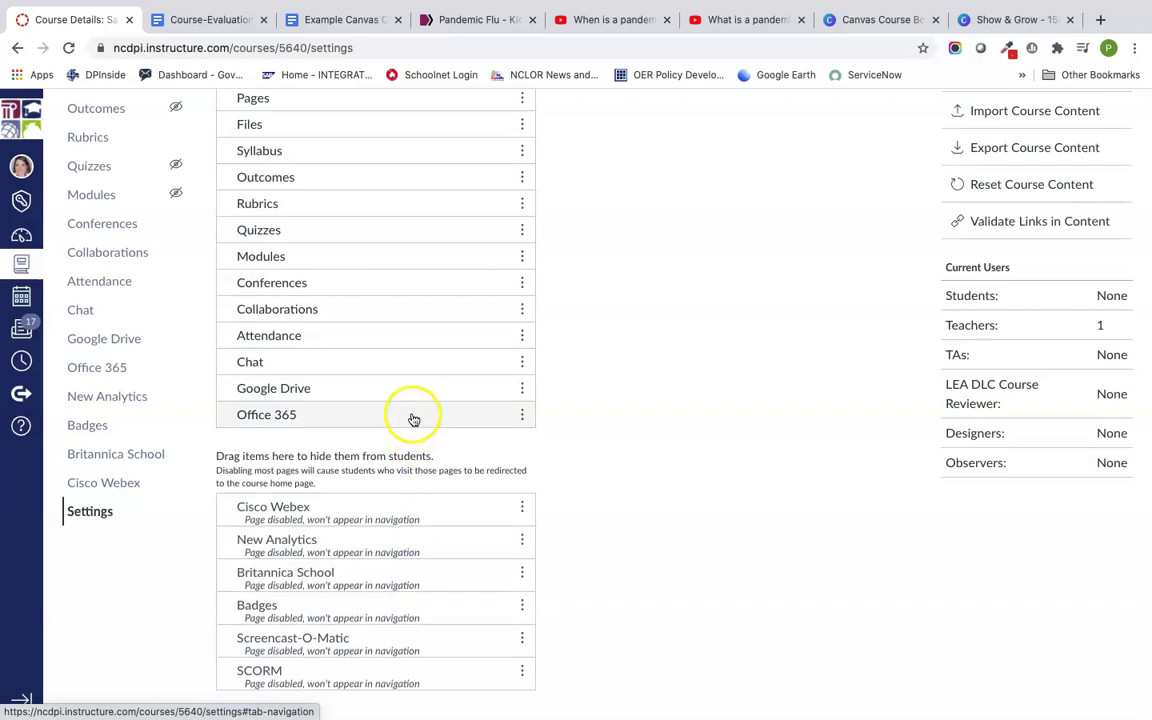
# Hide Office 365, Google Drive, Chat, Attendance, Collaborations and Conferences from the students' course navigation.
pyautogui.moveTo(411, 416); pyautogui.dragTo(403, 505)
pyautogui.moveTo(409, 352); pyautogui.dragTo(400, 442)
pyautogui.moveTo(404, 305); pyautogui.dragTo(399, 424)
pyautogui.moveTo(407, 277); pyautogui.dragTo(399, 385)
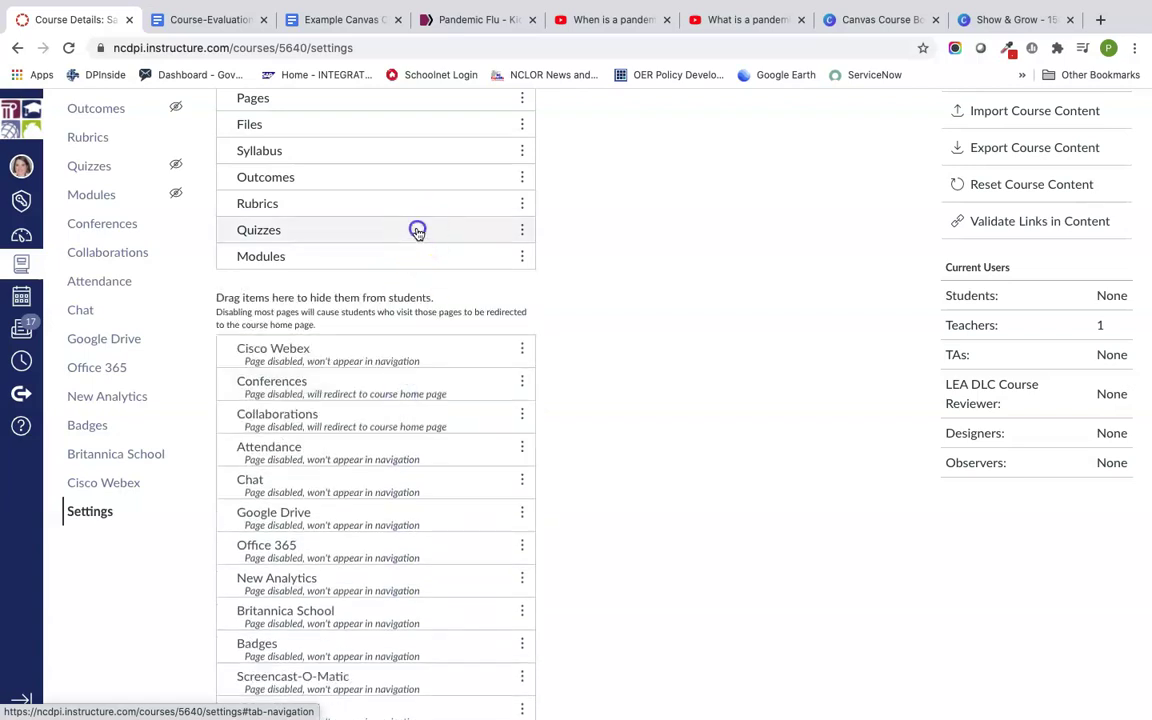
# Hide Quizzes, Rubrics, Outcomes, Syllabus, Files, Pages, People, Discussions and Assignments from the students' course navigation.
pyautogui.moveTo(419, 226); pyautogui.dragTo(410, 387)
pyautogui.moveTo(406, 195); pyautogui.dragTo(405, 305)
pyautogui.moveTo(405, 140); pyautogui.dragTo(366, 428)
pyautogui.scroll(3, 398, 278)
pyautogui.moveTo(379, 268); pyautogui.dragTo(368, 414)
pyautogui.moveTo(373, 236); pyautogui.dragTo(369, 376)
pyautogui.moveTo(378, 218); pyautogui.dragTo(379, 340)
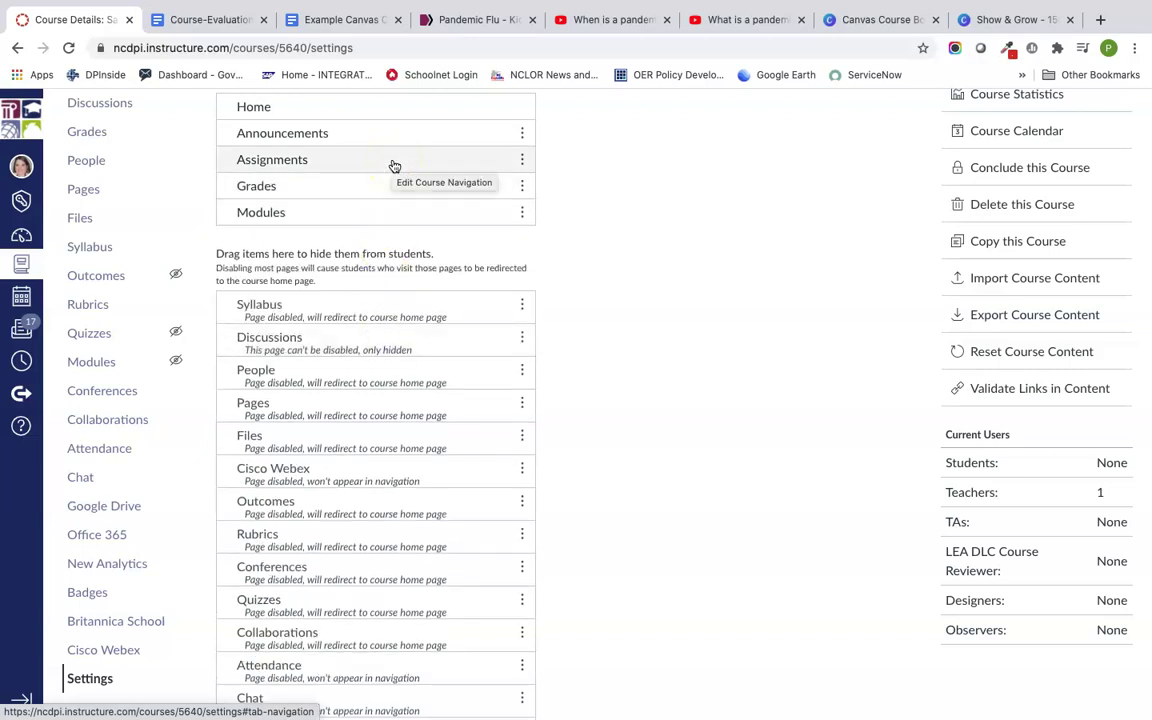
pyautogui.moveTo(393, 165); pyautogui.dragTo(375, 327)
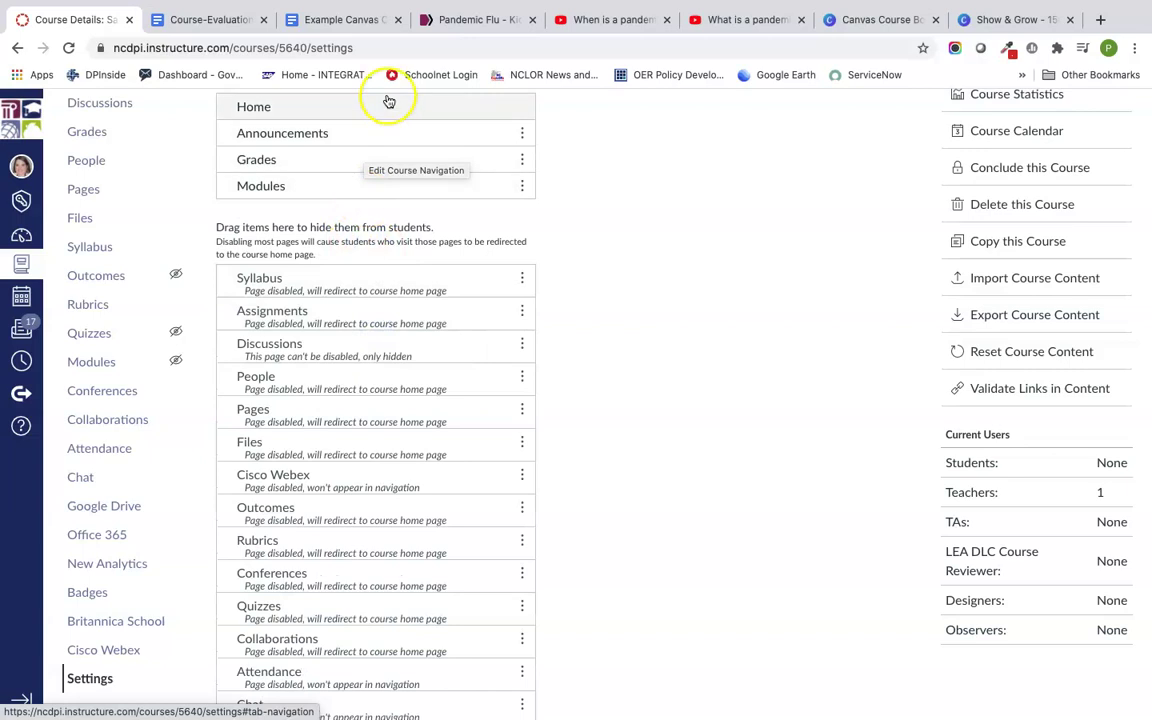
# Move Modules directly below Home in the course navigation order and save the navigation settings.
pyautogui.scroll(2, 373, 206)
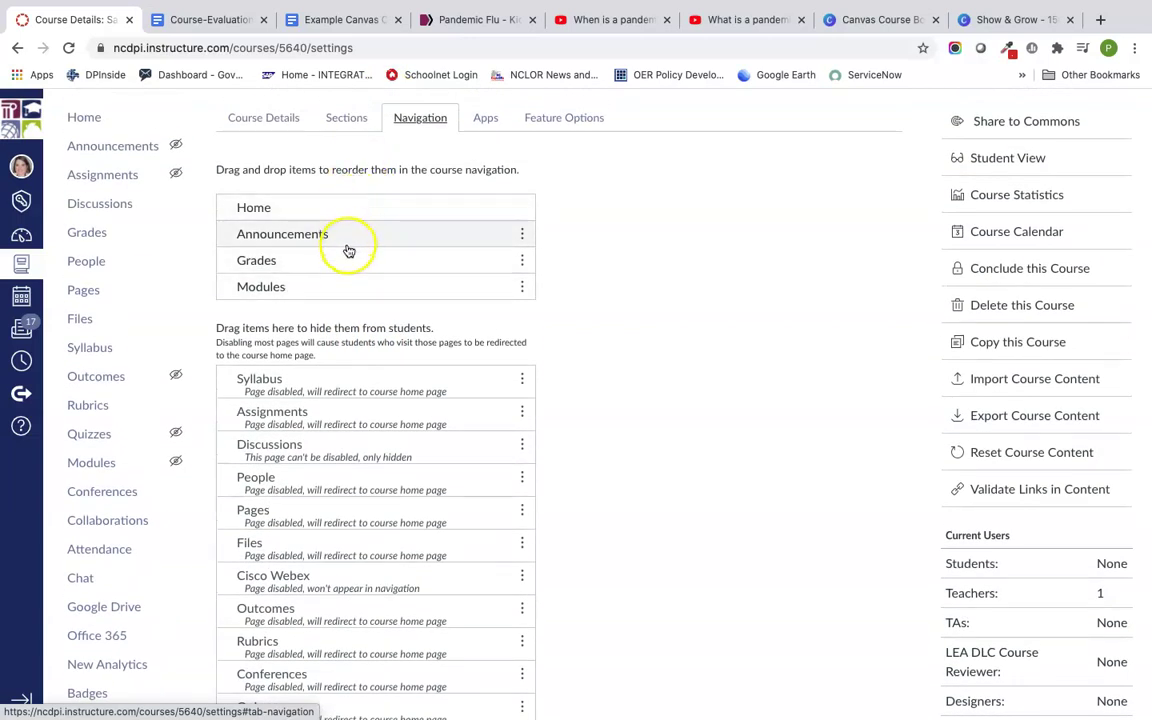
pyautogui.moveTo(345, 295); pyautogui.dragTo(350, 234)
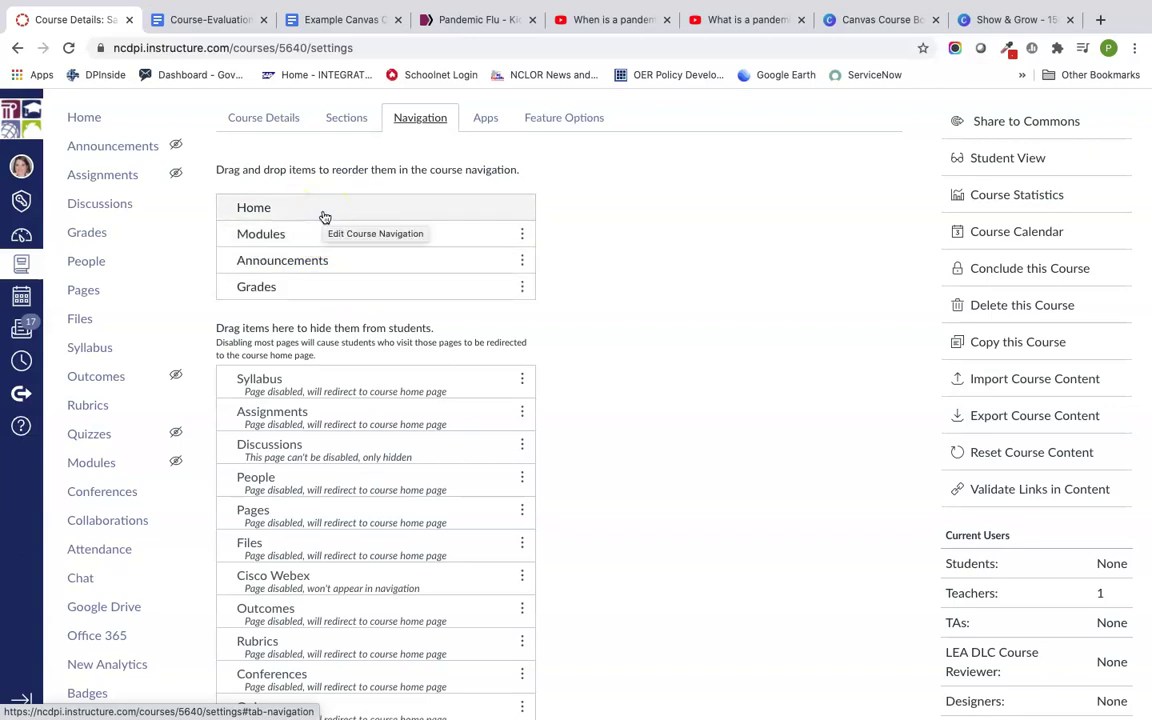
pyautogui.click(324, 241)
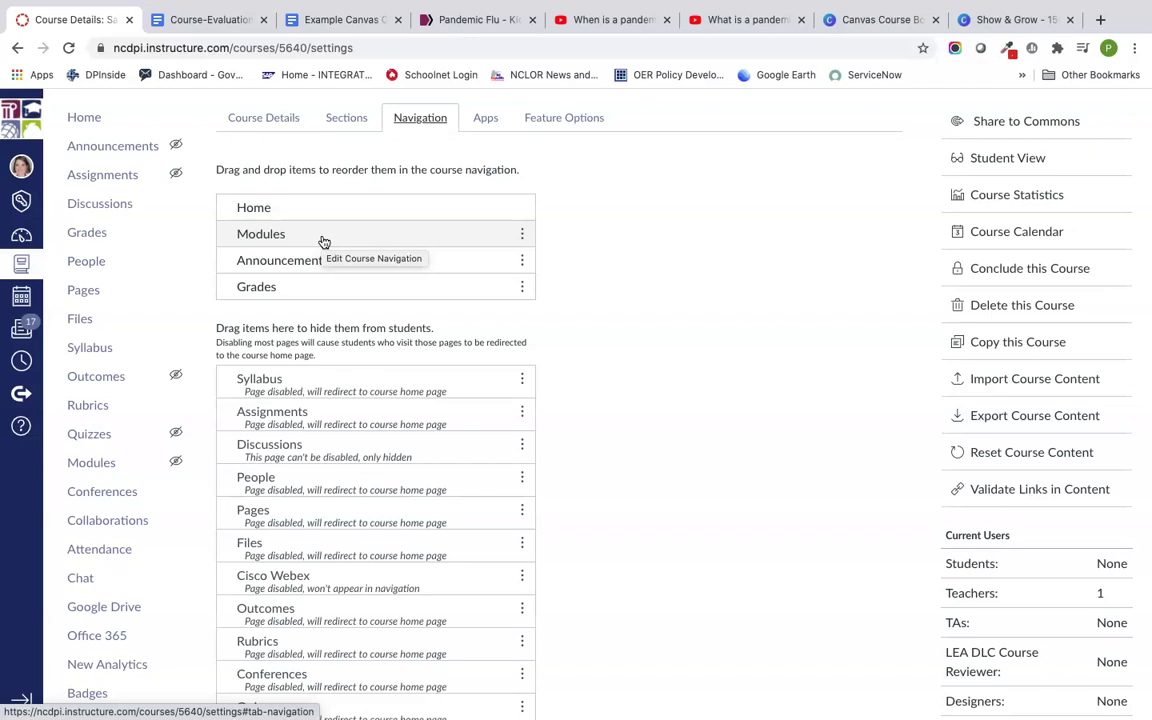
pyautogui.click(316, 218)
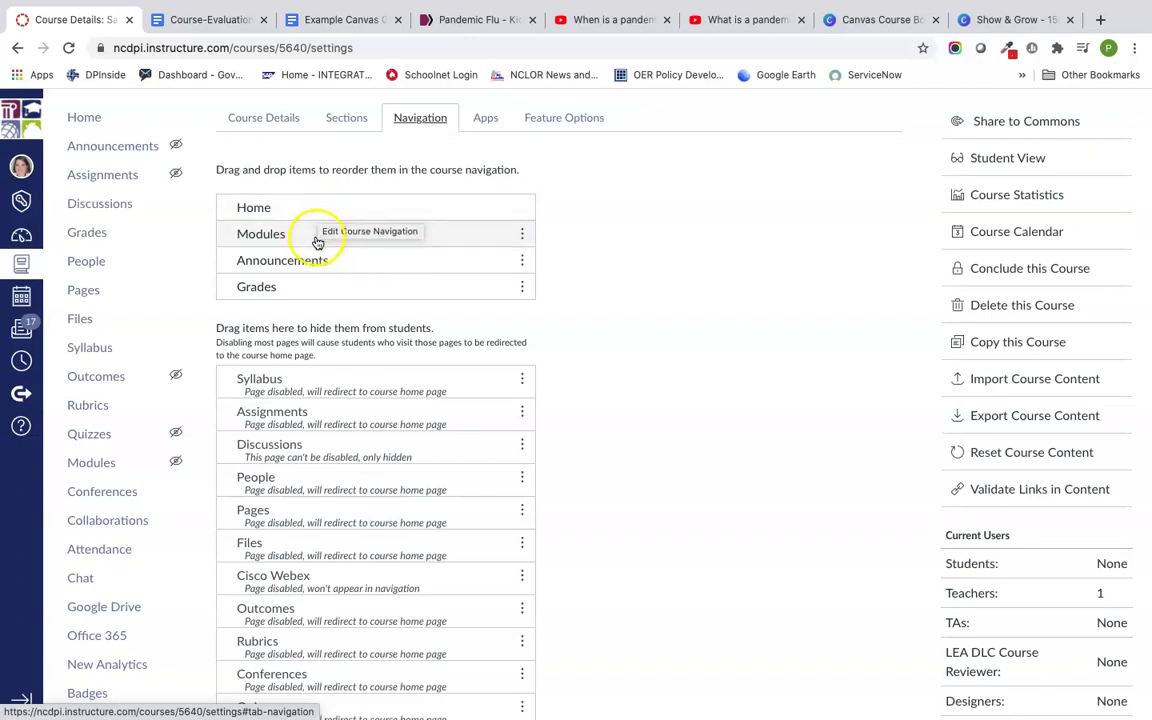
pyautogui.scroll(-5, 347, 249)
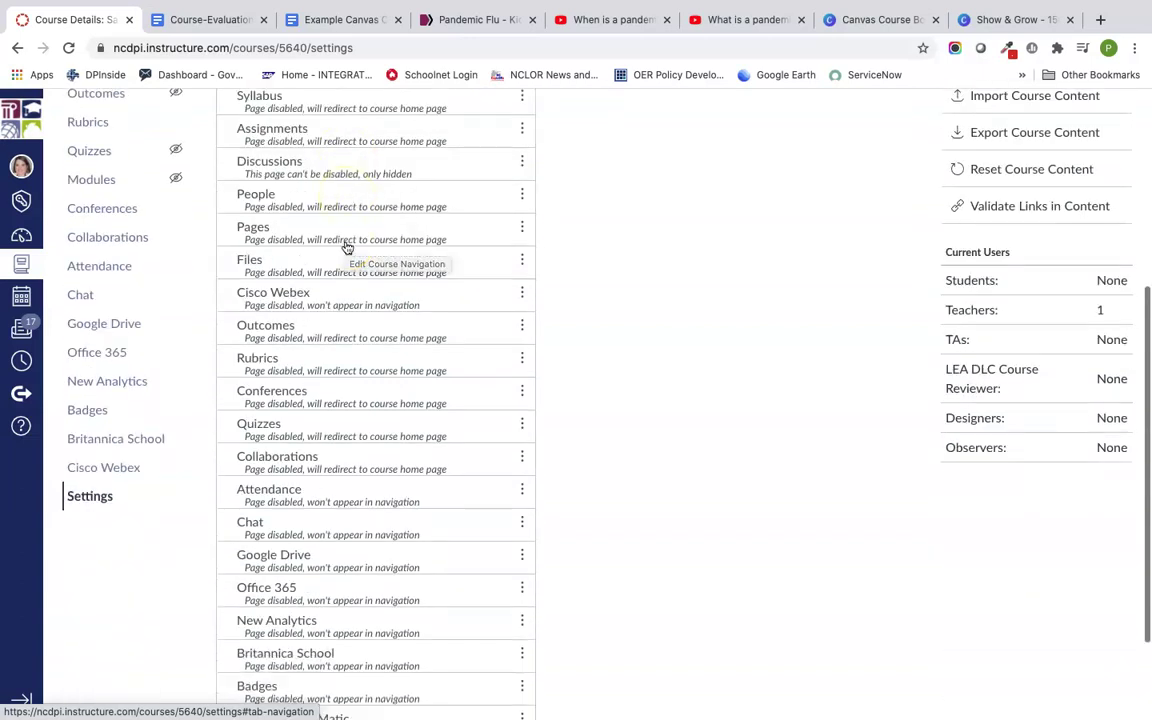
pyautogui.click(248, 668)
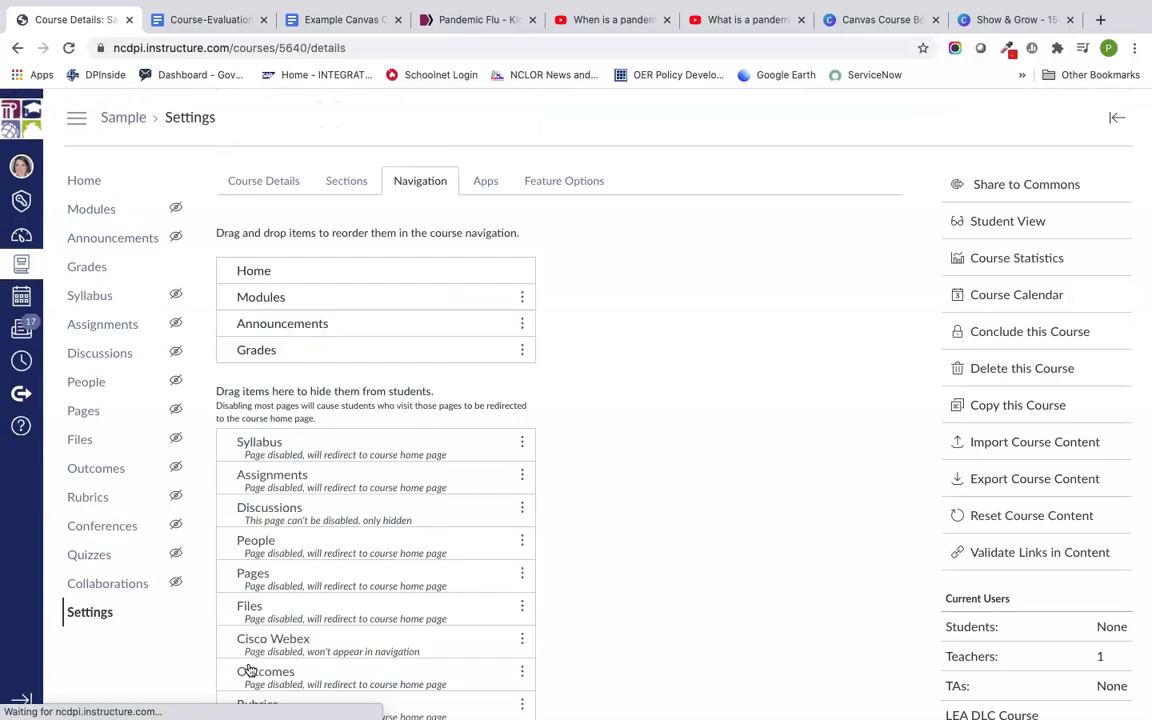
# Look at the available choices for the course home page and cancel without changing the selection.
pyautogui.click(85, 181)
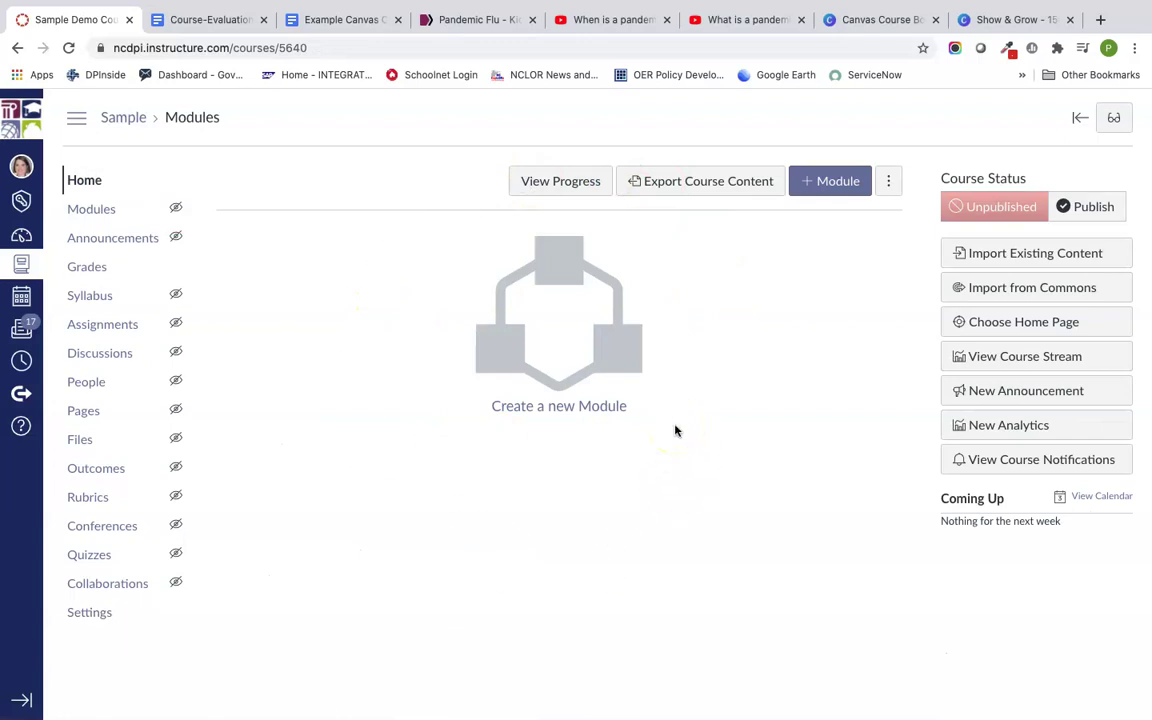
pyautogui.click(982, 325)
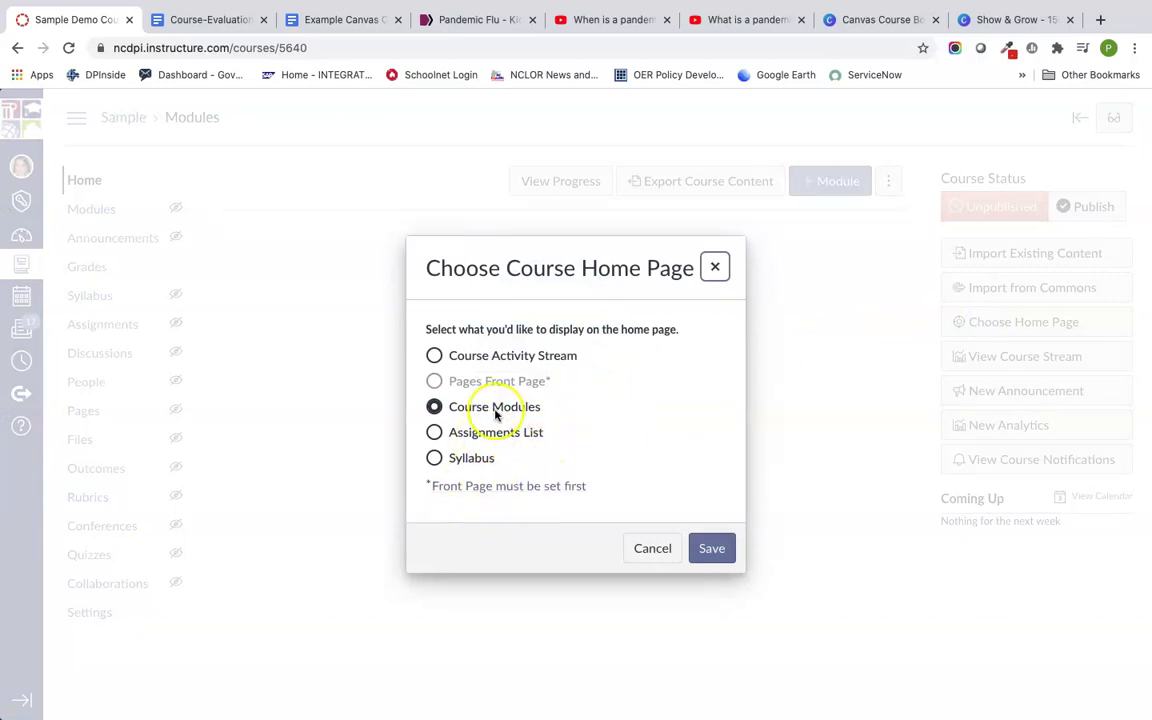
pyautogui.click(660, 550)
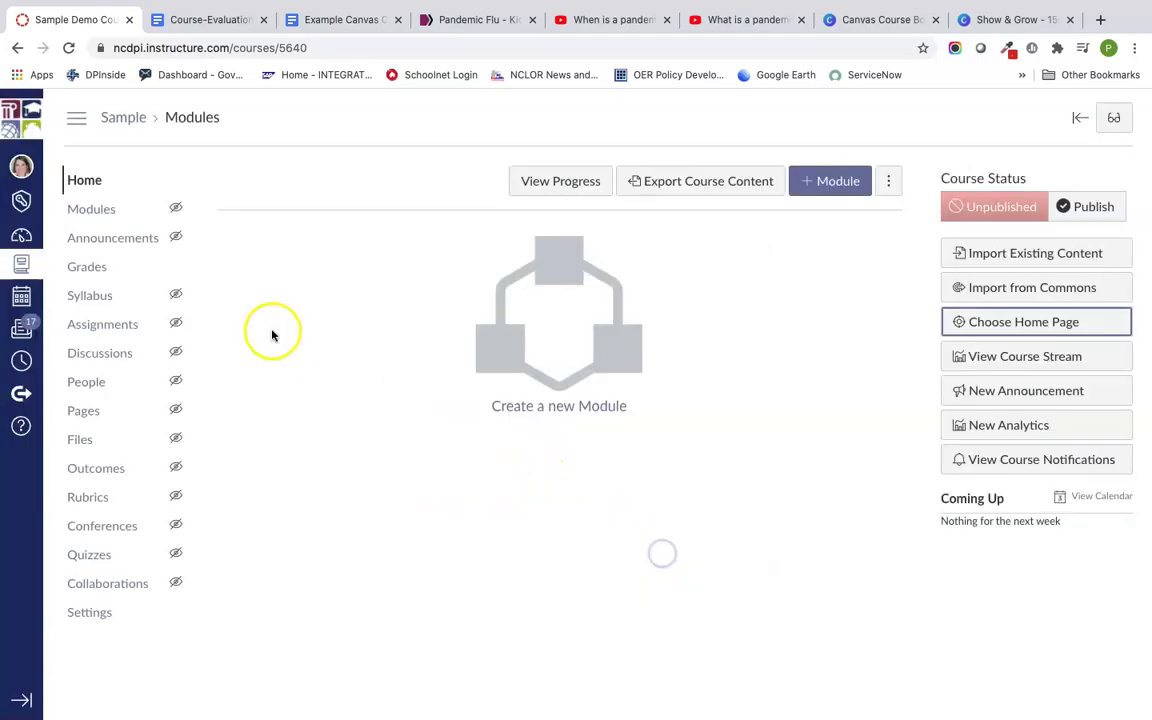
# Set the Welcome! page as the course's front page in the list of pages.
pyautogui.click(84, 410)
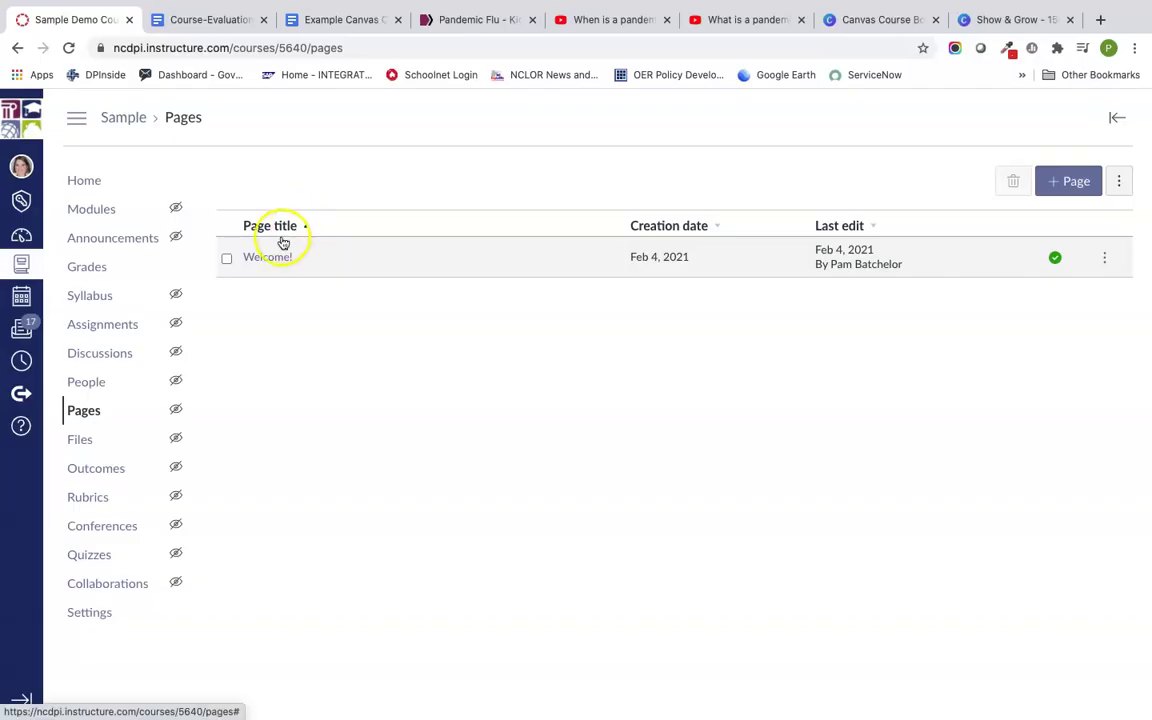
pyautogui.click(1105, 258)
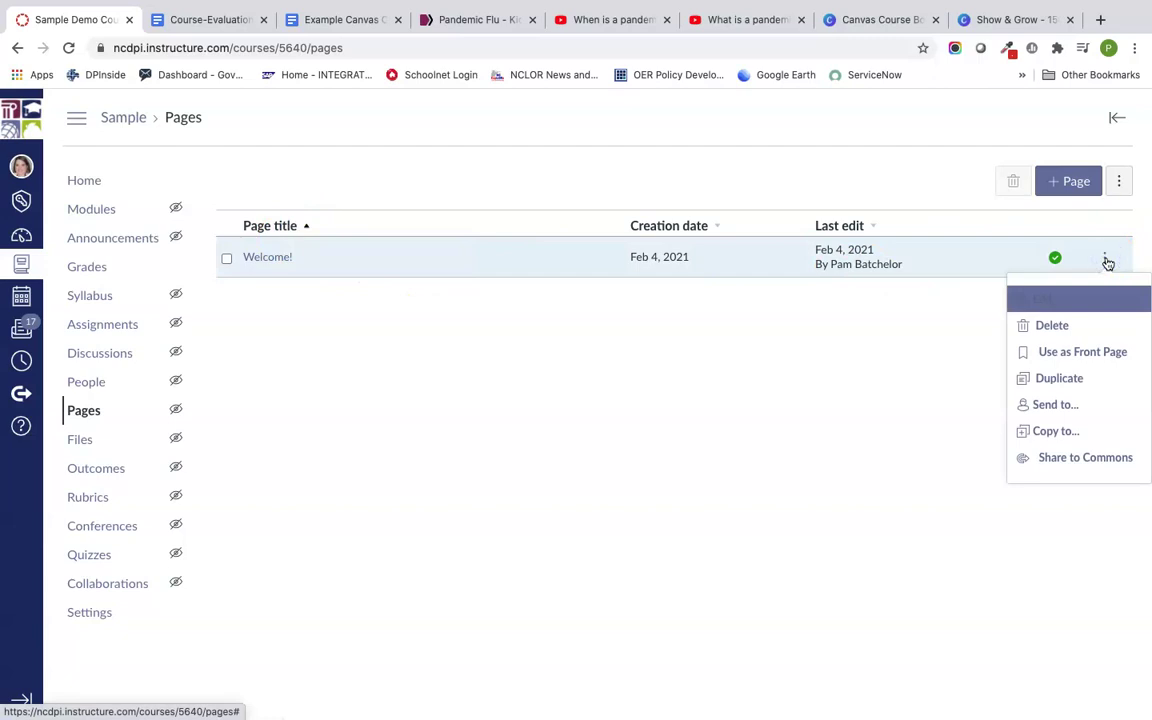
pyautogui.click(1099, 359)
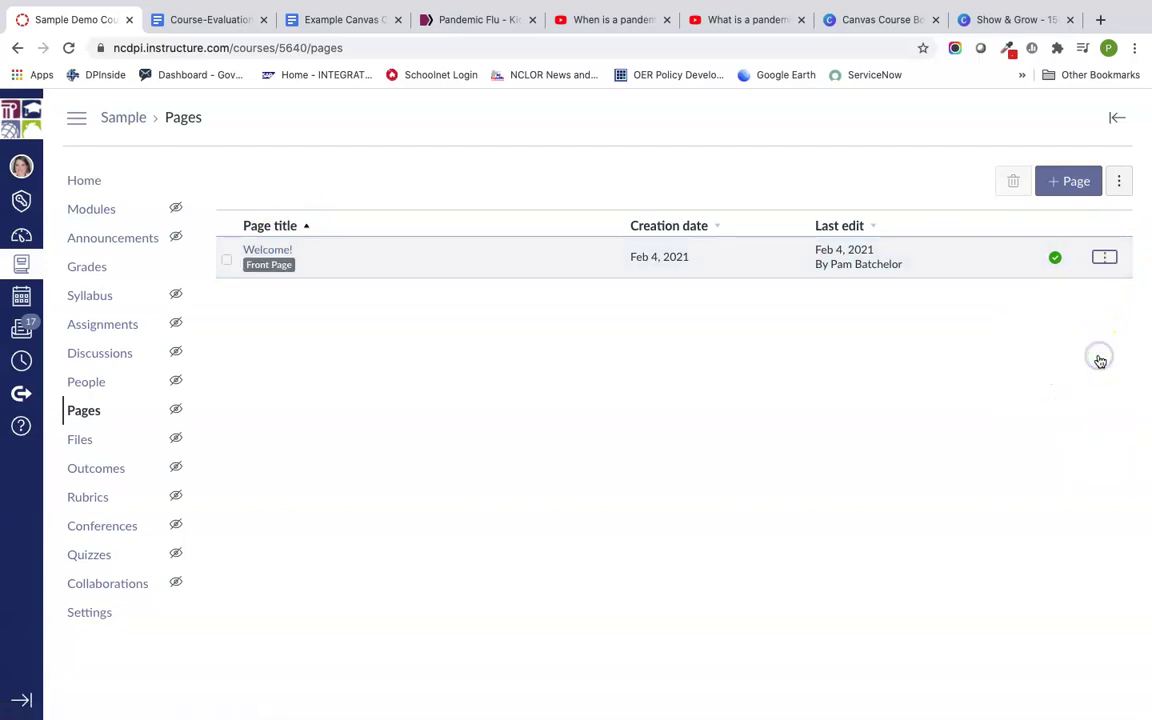
# Set the course home page to Pages Front Page, showing the Welcome! page, and save the choice.
pyautogui.click(68, 185)
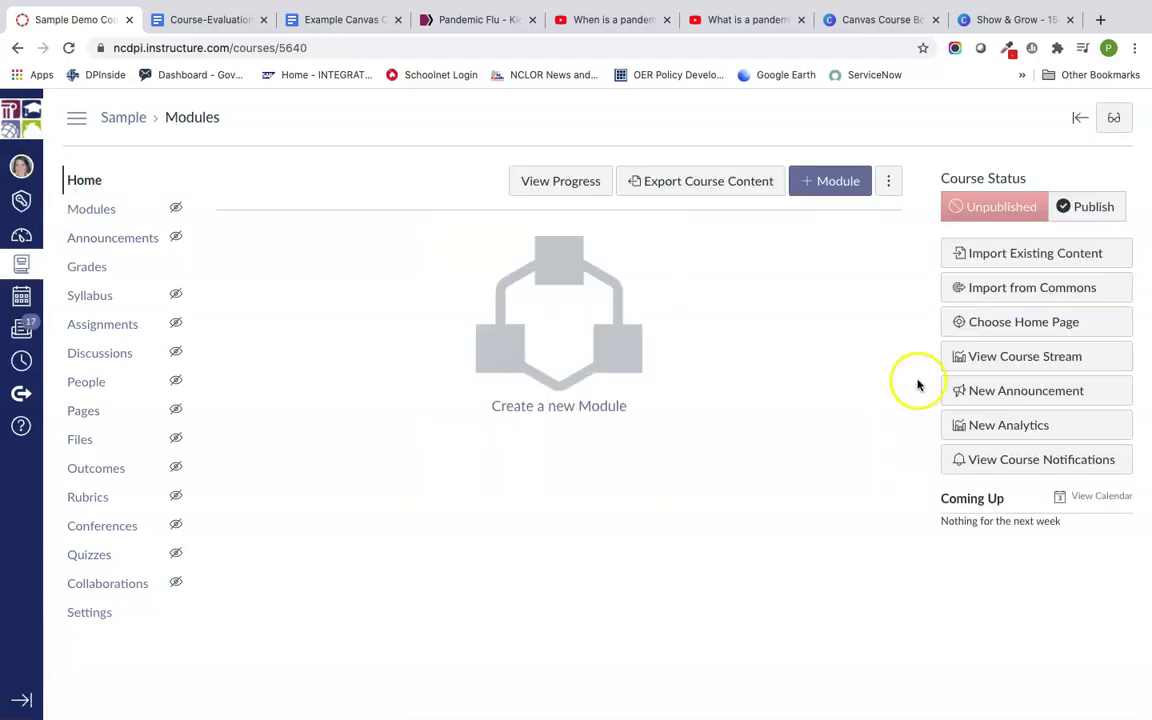
pyautogui.click(1040, 328)
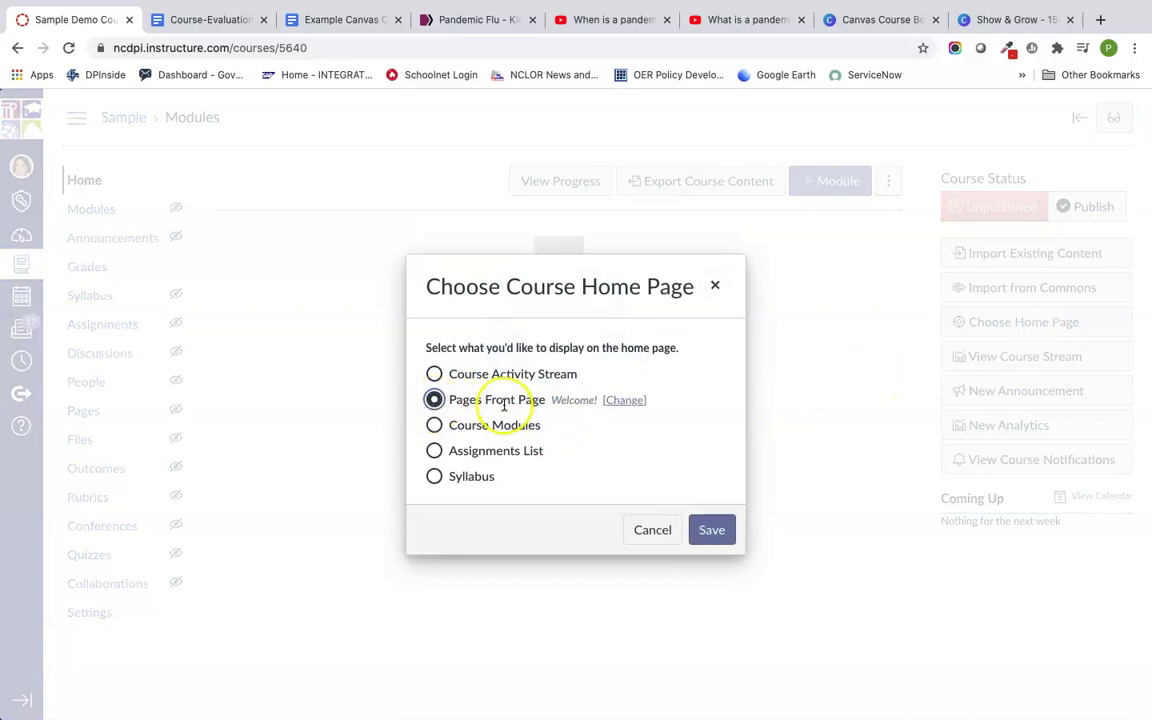
pyautogui.click(724, 537)
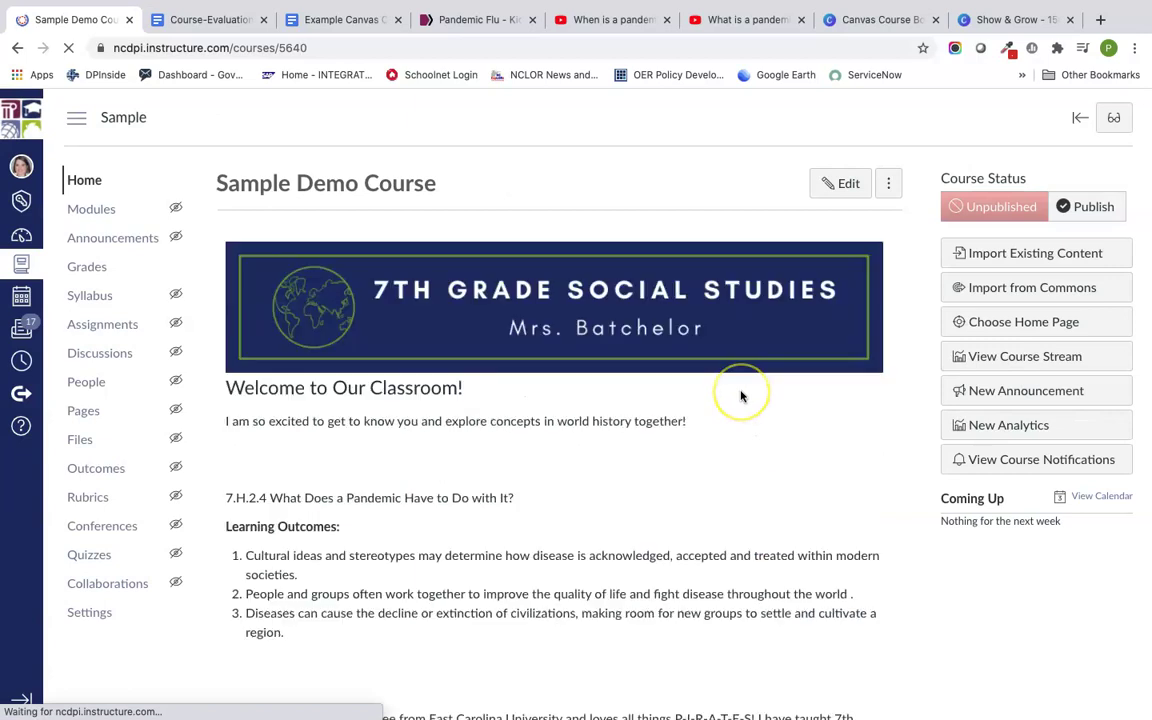
# Insert a blank line between the green About banner and the teacher's photo and biography on the Welcome! page, and save it.
pyautogui.scroll(-4, 685, 537)
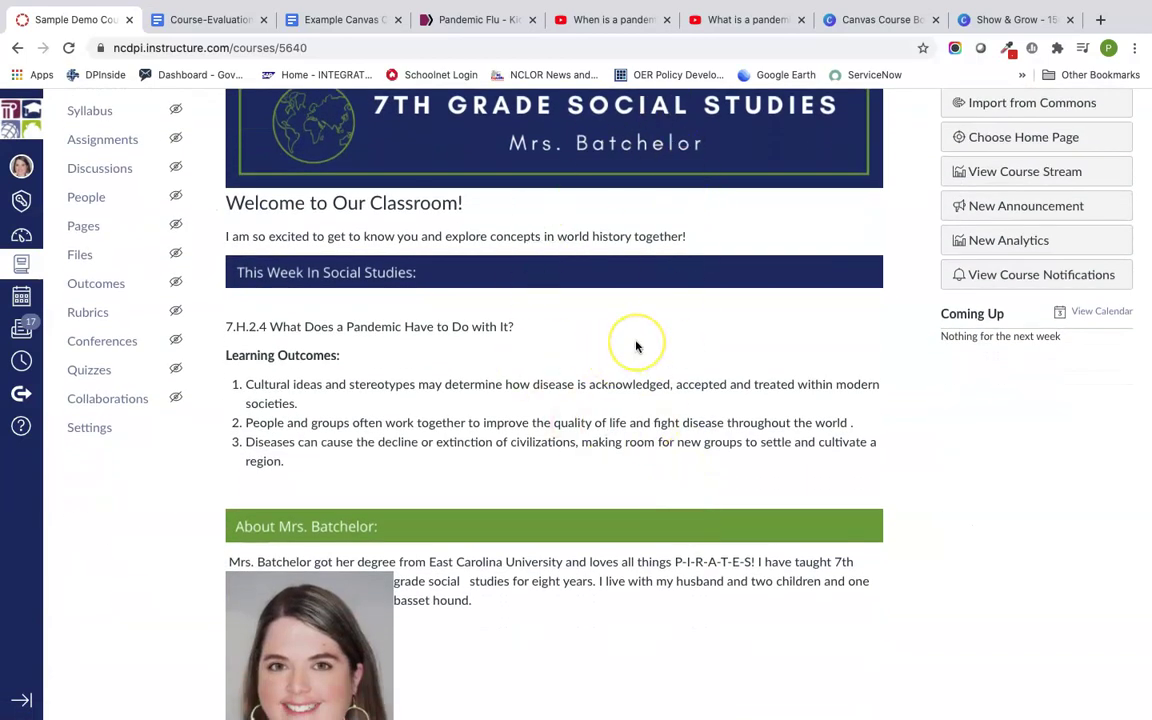
pyautogui.scroll(-3, 637, 347)
pyautogui.scroll(-2, 585, 522)
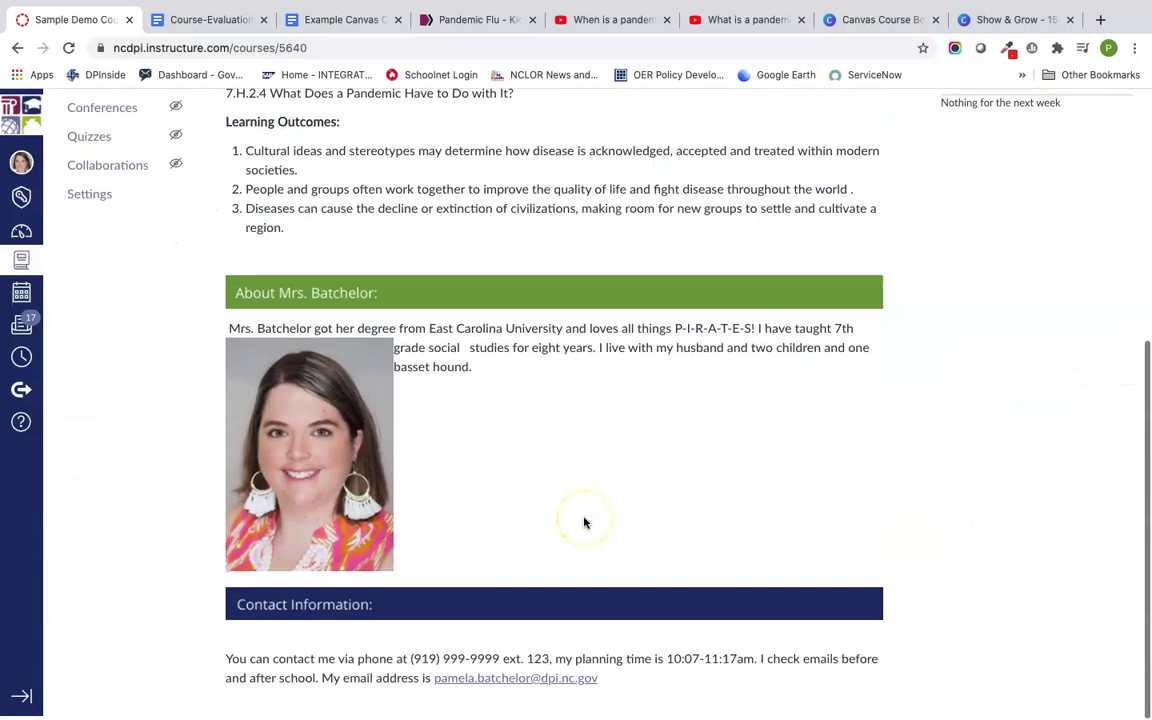
pyautogui.scroll(2, 612, 404)
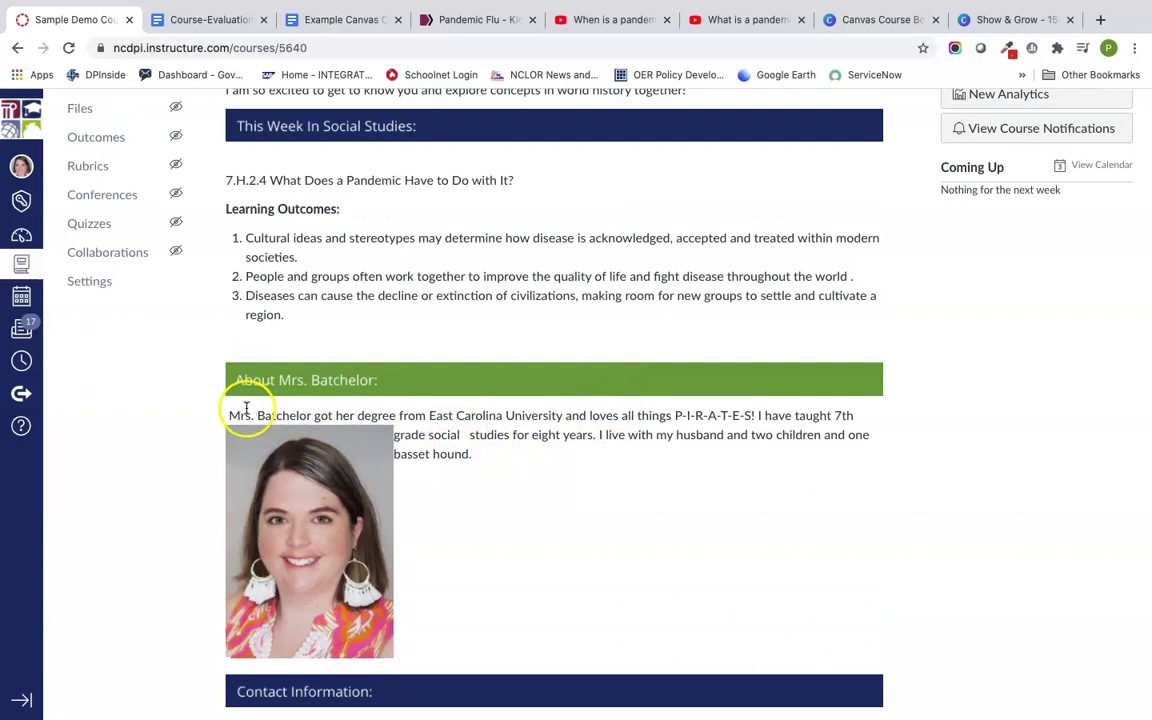
pyautogui.scroll(7, 525, 413)
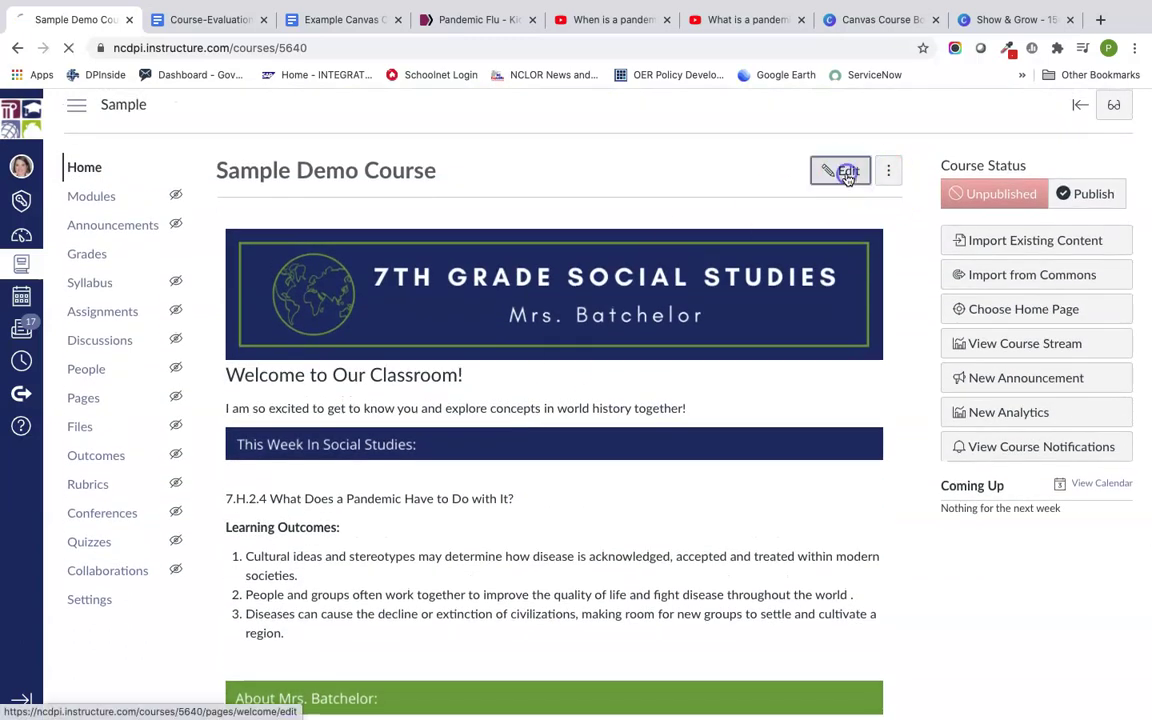
pyautogui.click(847, 174)
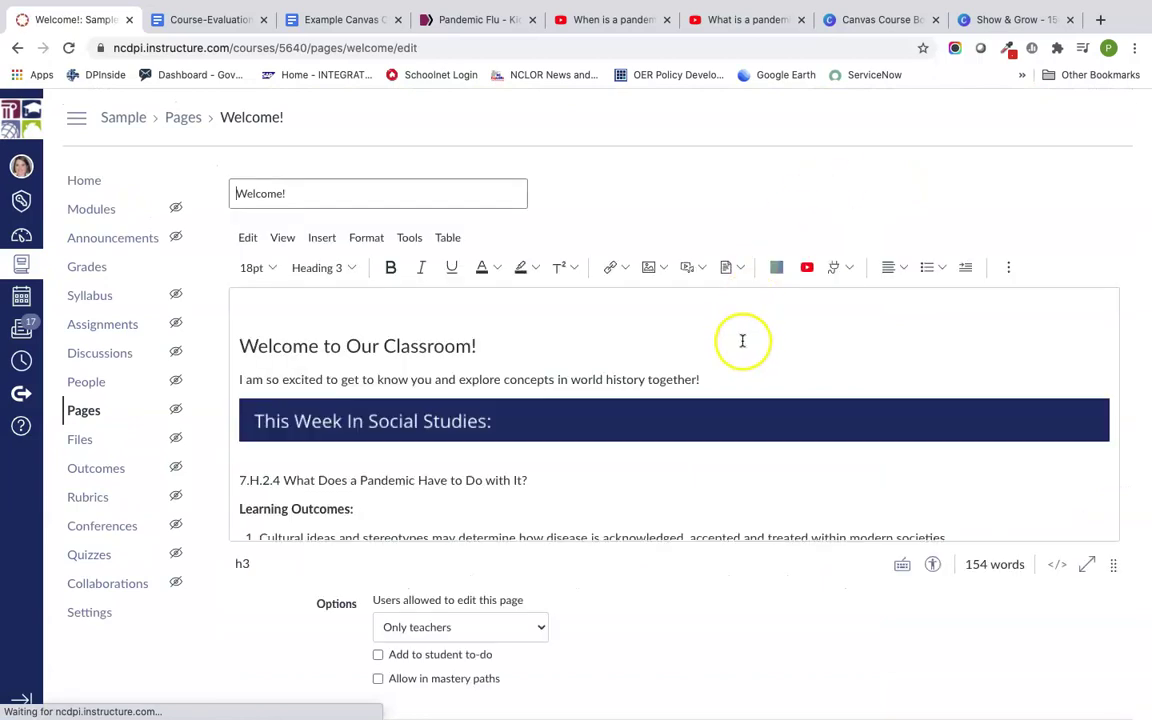
pyautogui.scroll(-10, 745, 374)
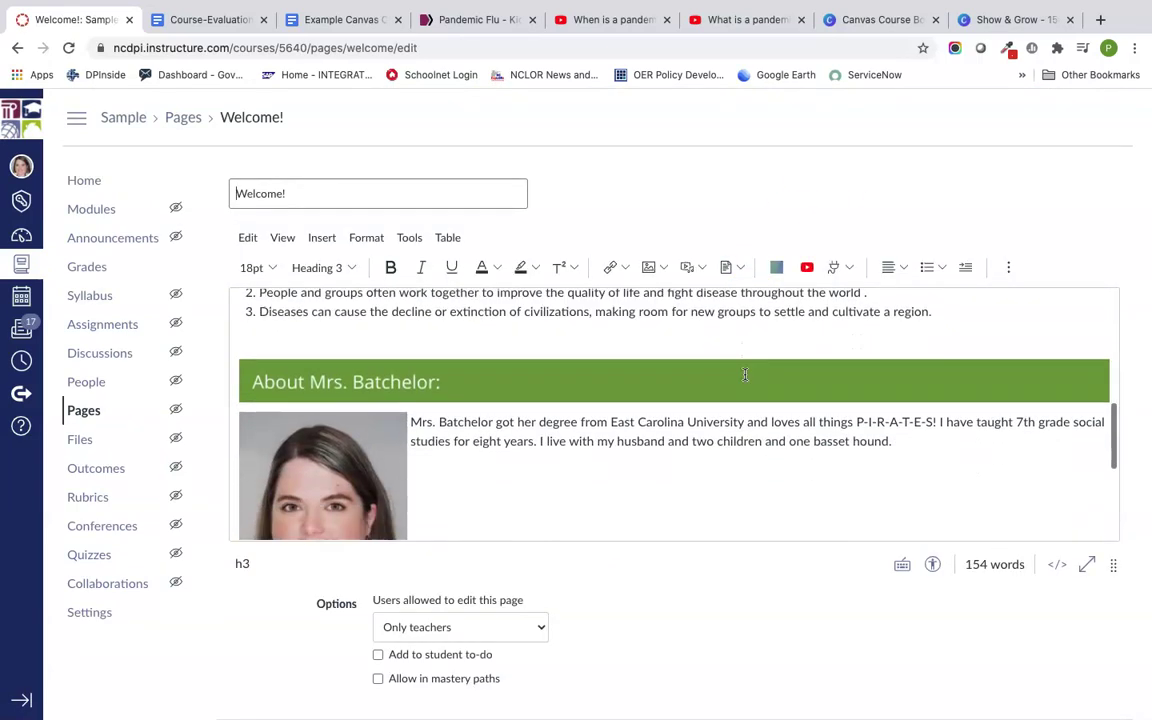
pyautogui.click(411, 331)
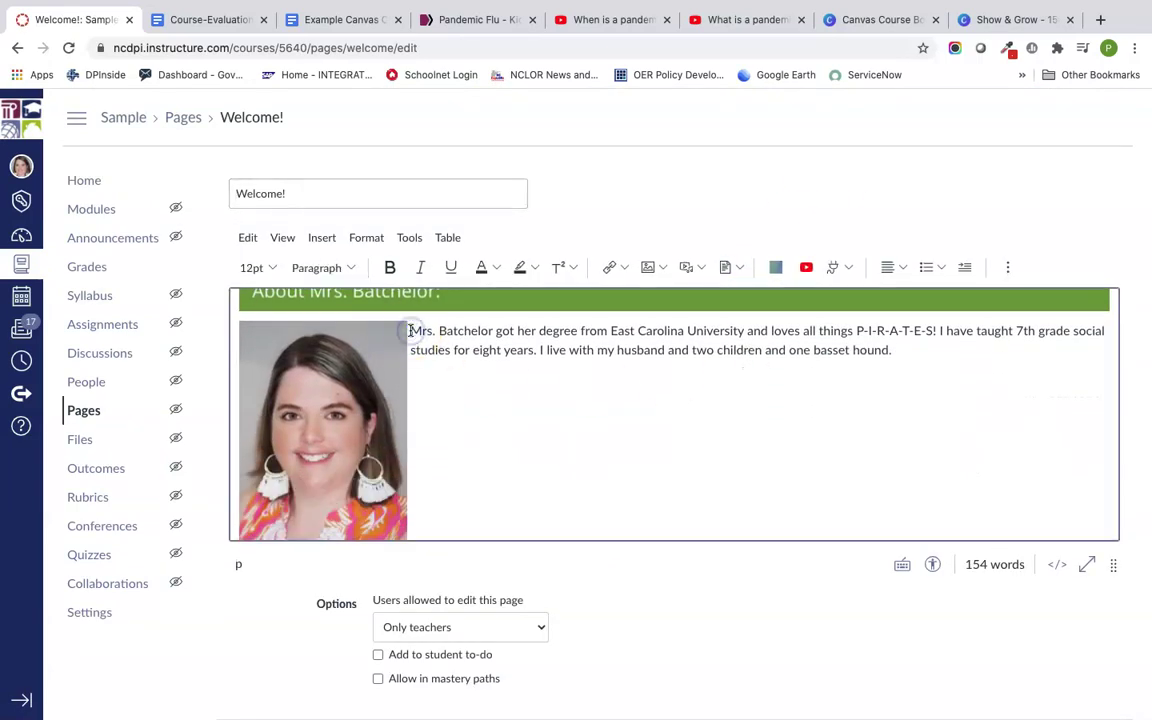
pyautogui.press('Return')
pyautogui.click(456, 328)
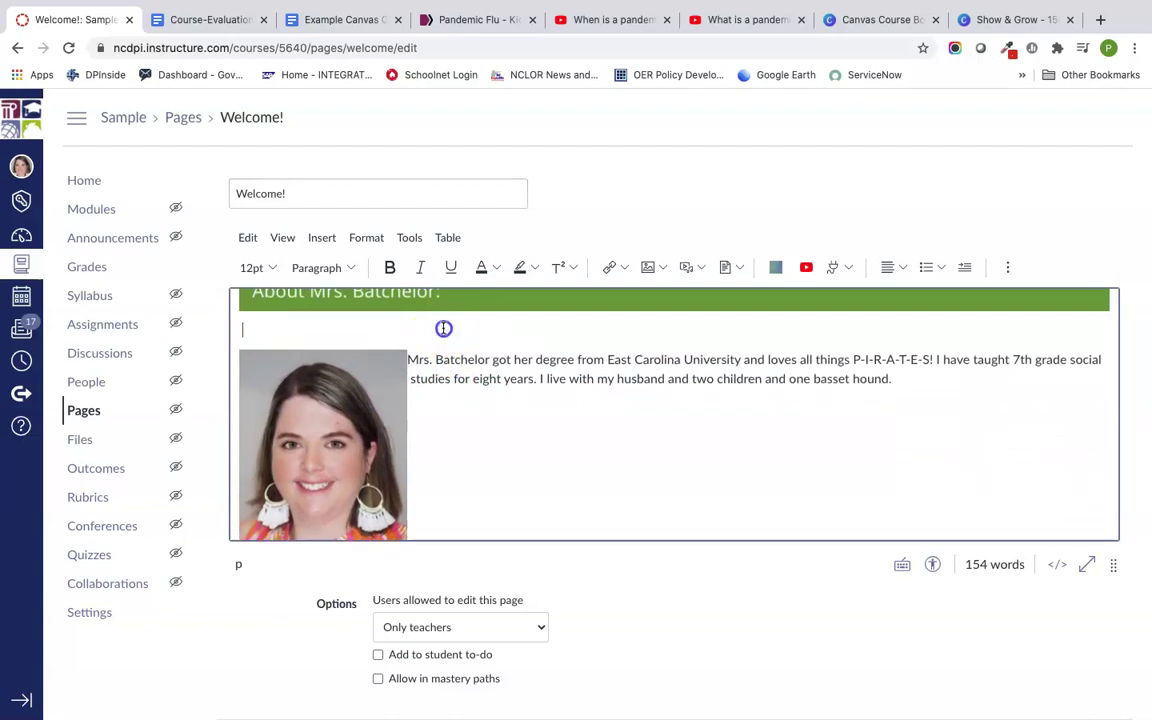
pyautogui.scroll(-6, 443, 328)
pyautogui.scroll(-2, 810, 571)
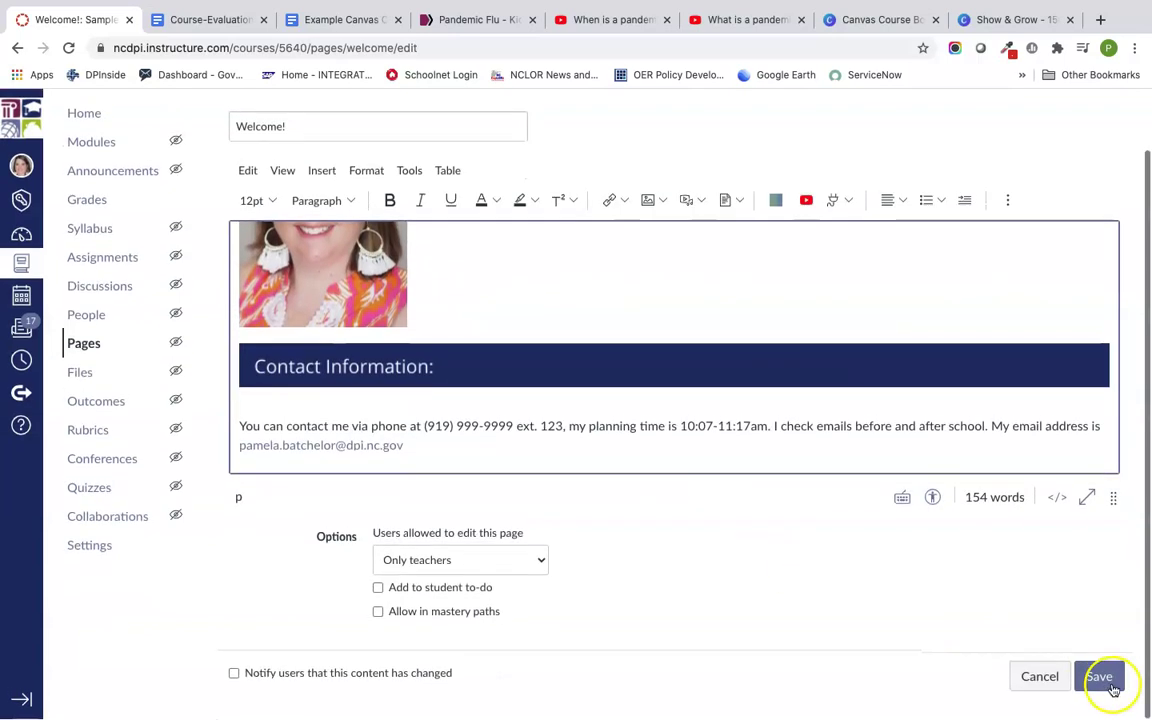
pyautogui.click(1113, 688)
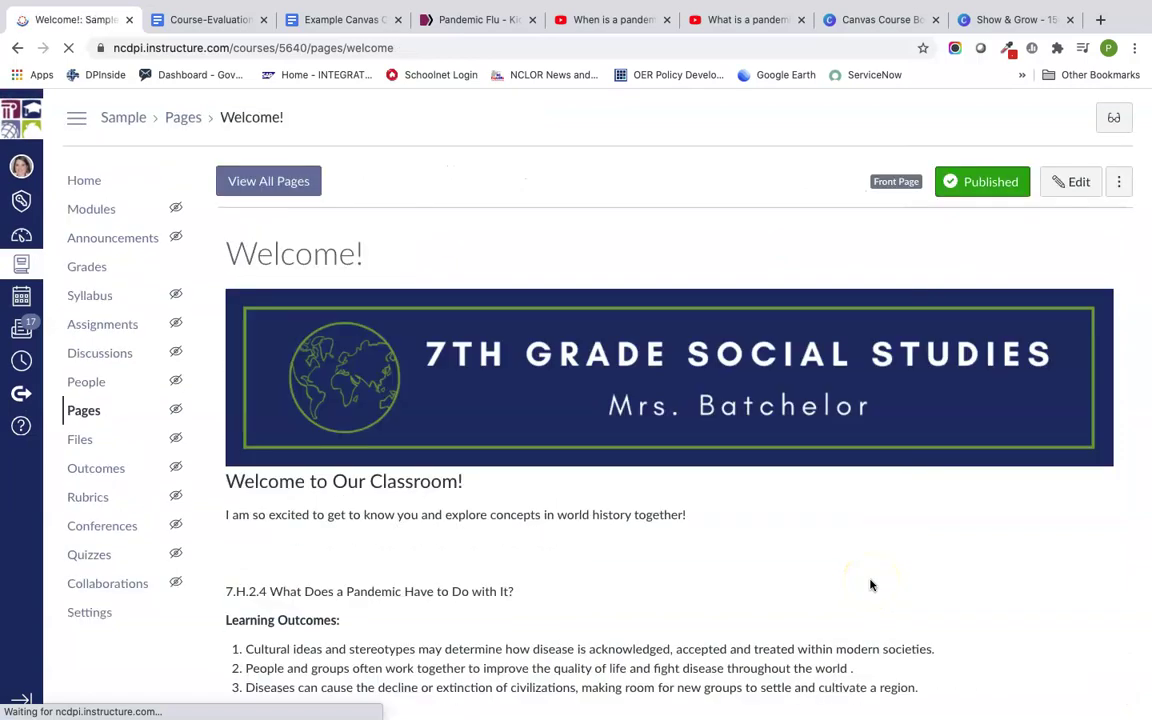
# Review the saved Welcome! page, check it and the course navigation in Student View, and leave Student View.
pyautogui.scroll(-5, 784, 514)
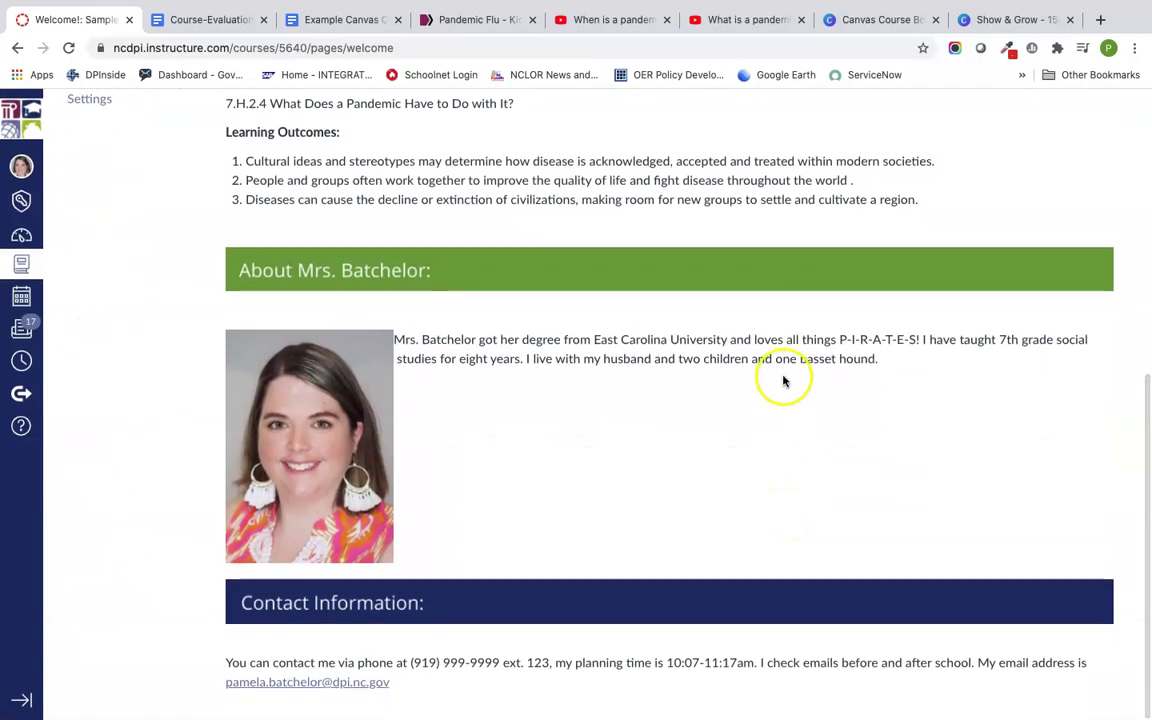
pyautogui.scroll(5, 765, 444)
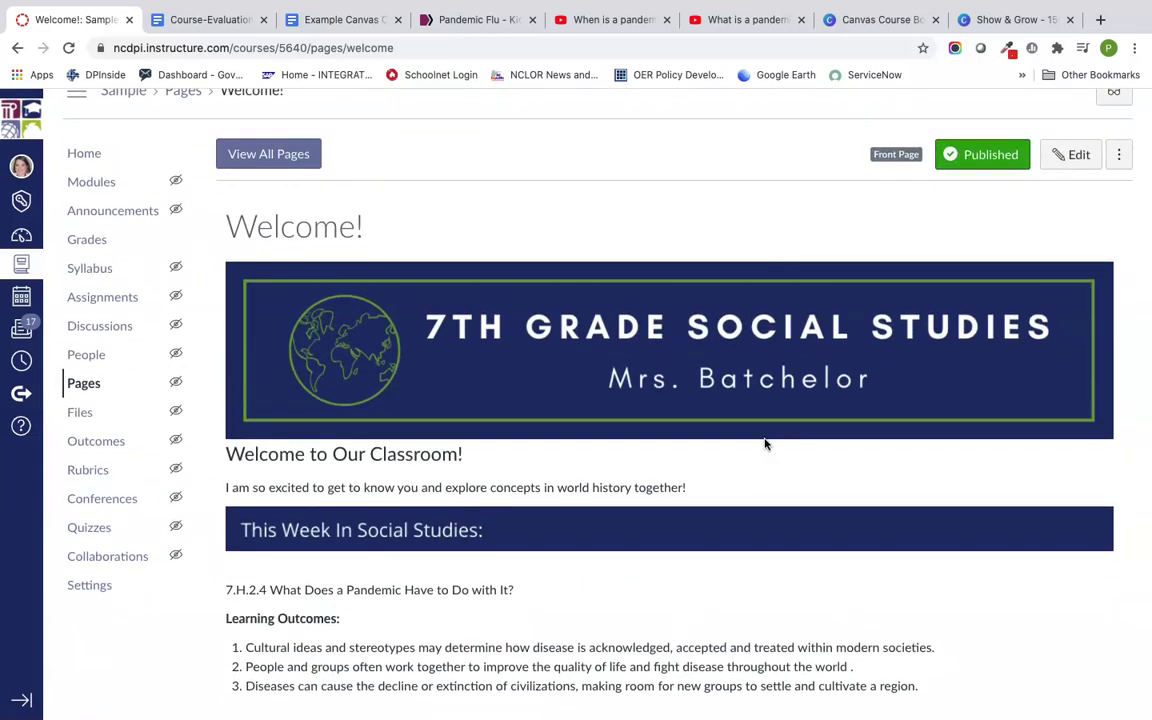
pyautogui.scroll(-5, 765, 444)
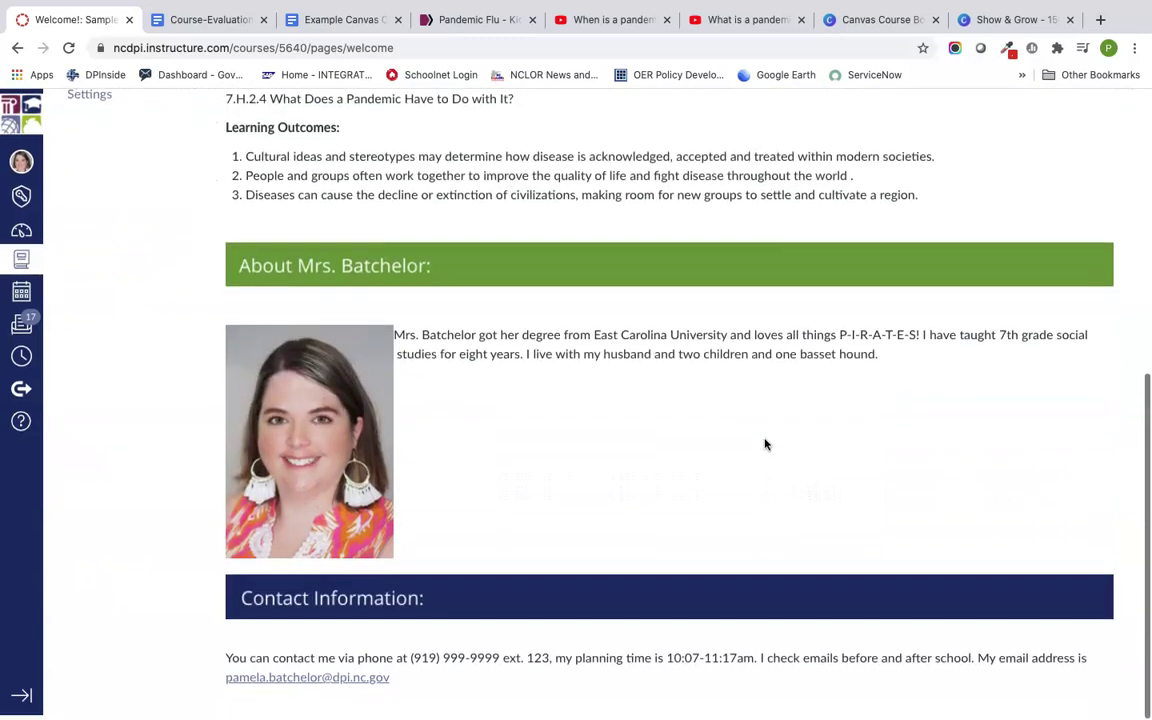
pyautogui.scroll(5, 765, 444)
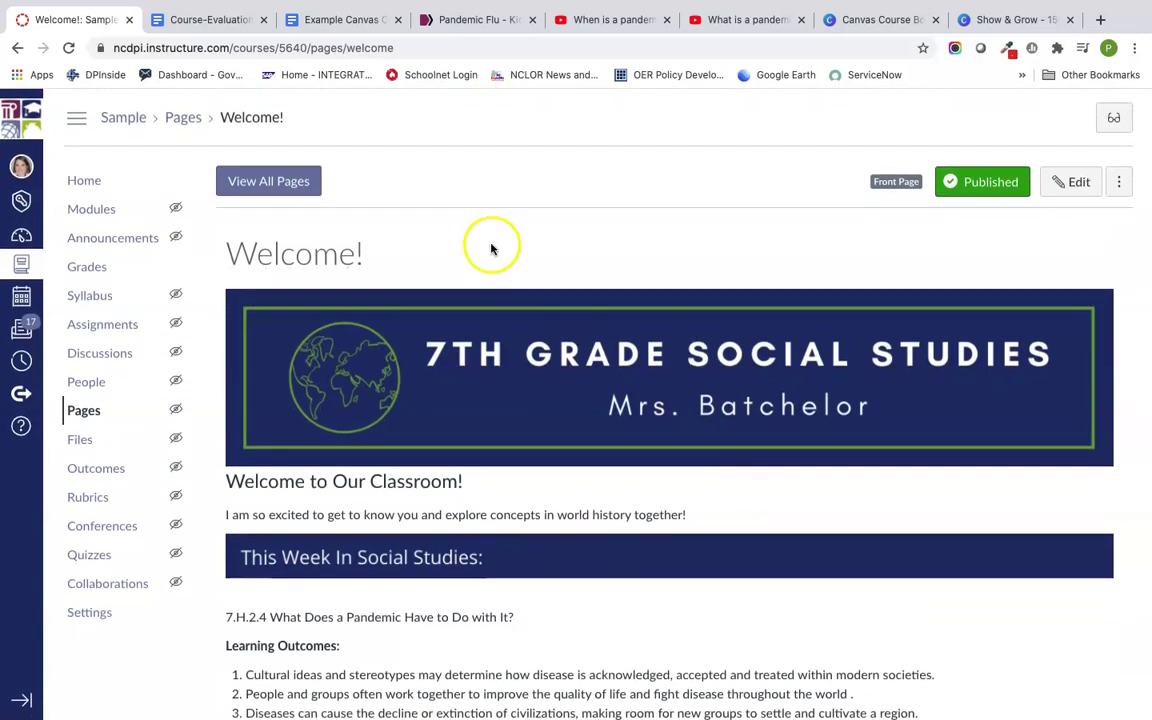
pyautogui.click(1116, 121)
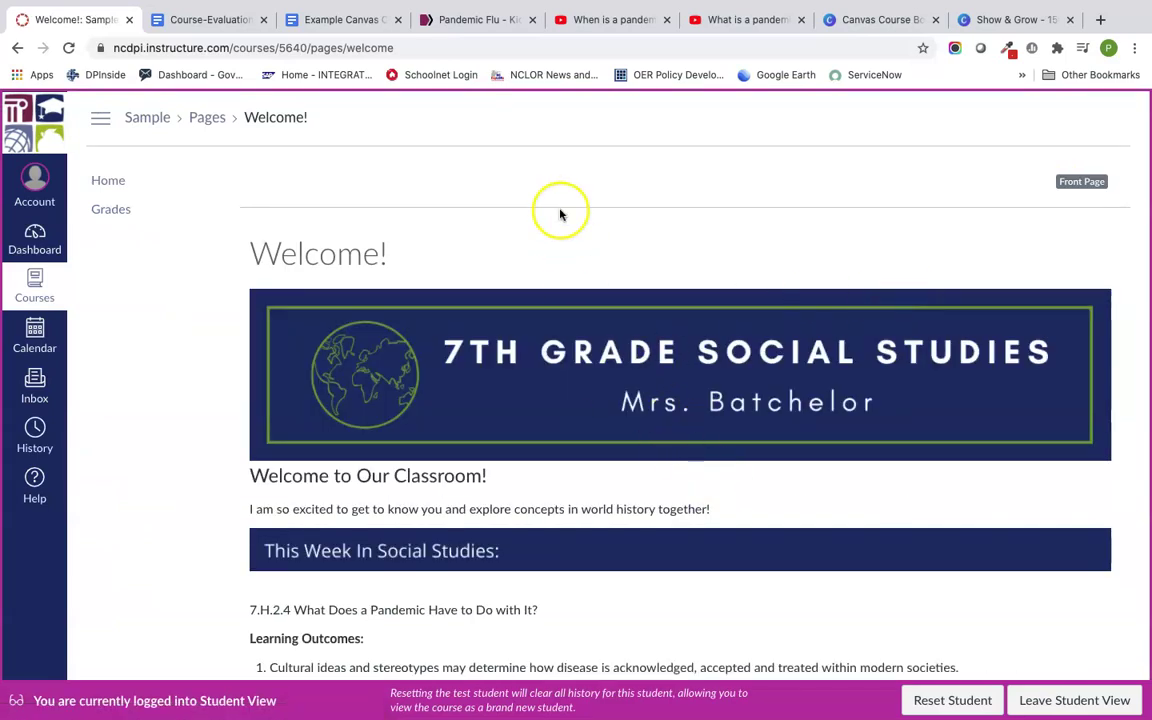
pyautogui.click(118, 233)
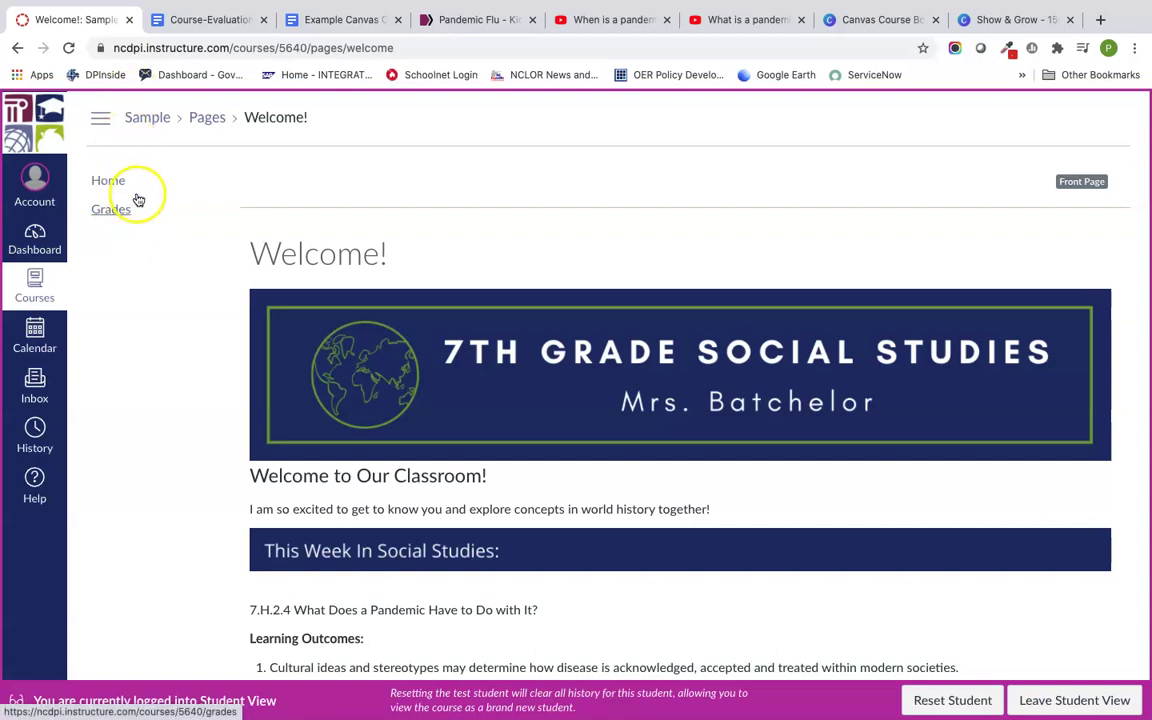
pyautogui.click(1058, 708)
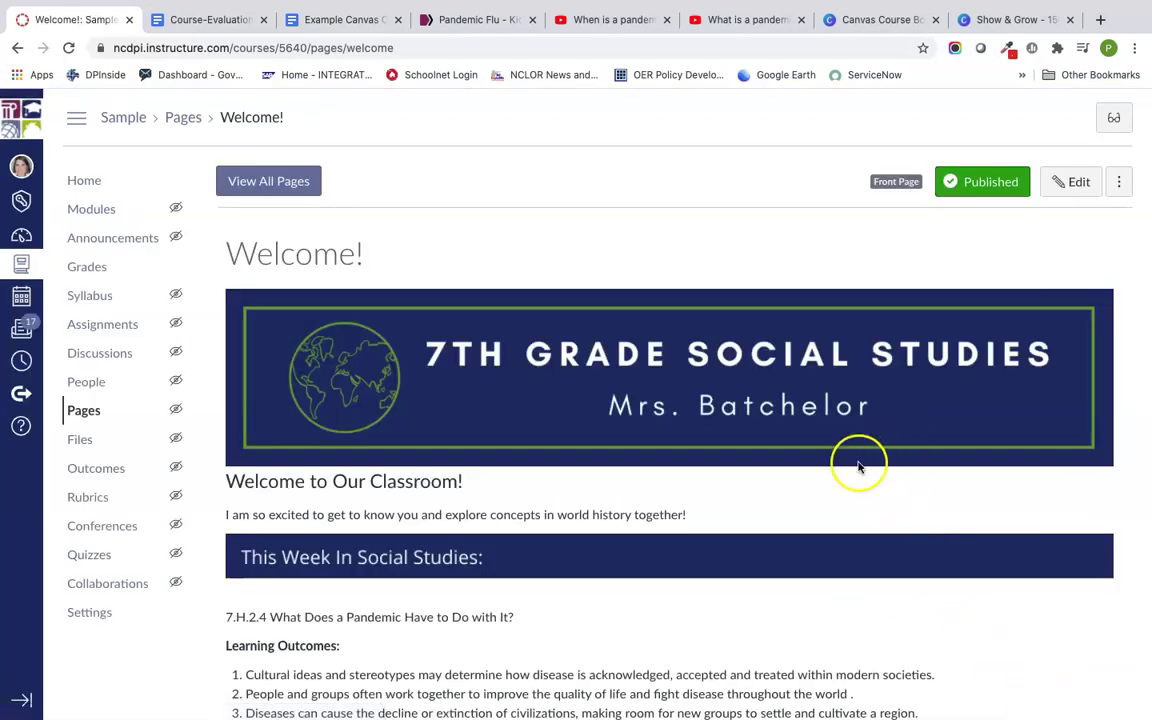
pyautogui.scroll(-2, 859, 496)
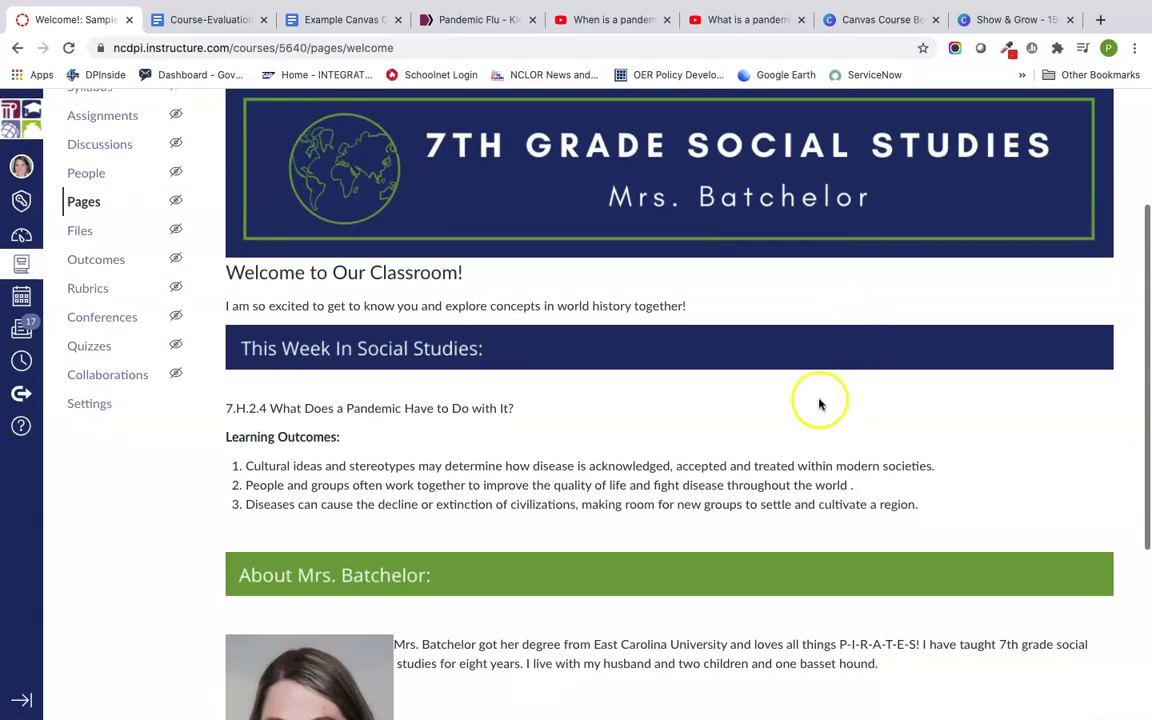
pyautogui.scroll(-3, 851, 532)
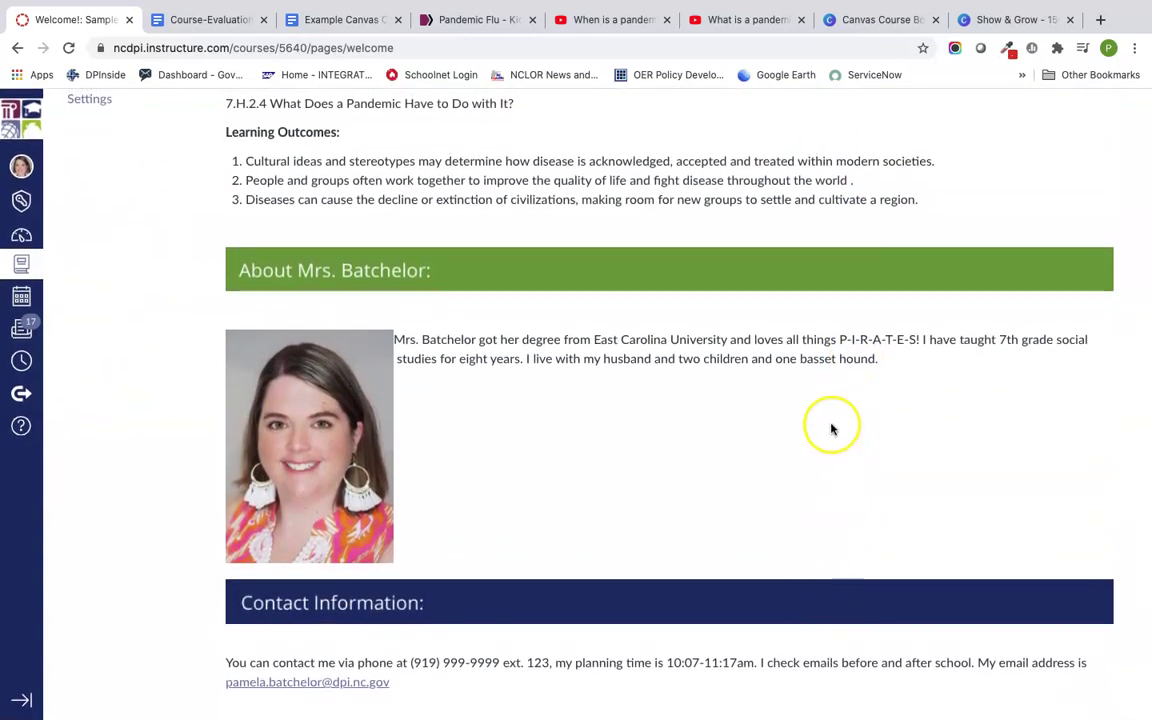
pyautogui.scroll(4, 830, 440)
pyautogui.scroll(2, 830, 429)
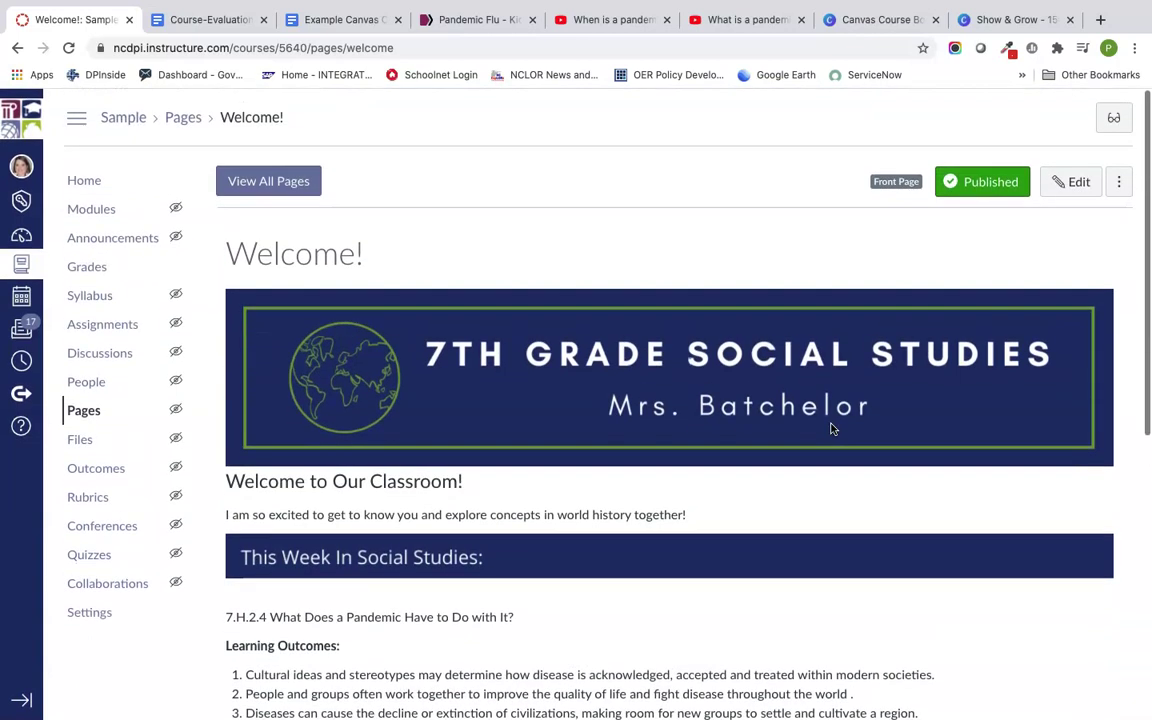